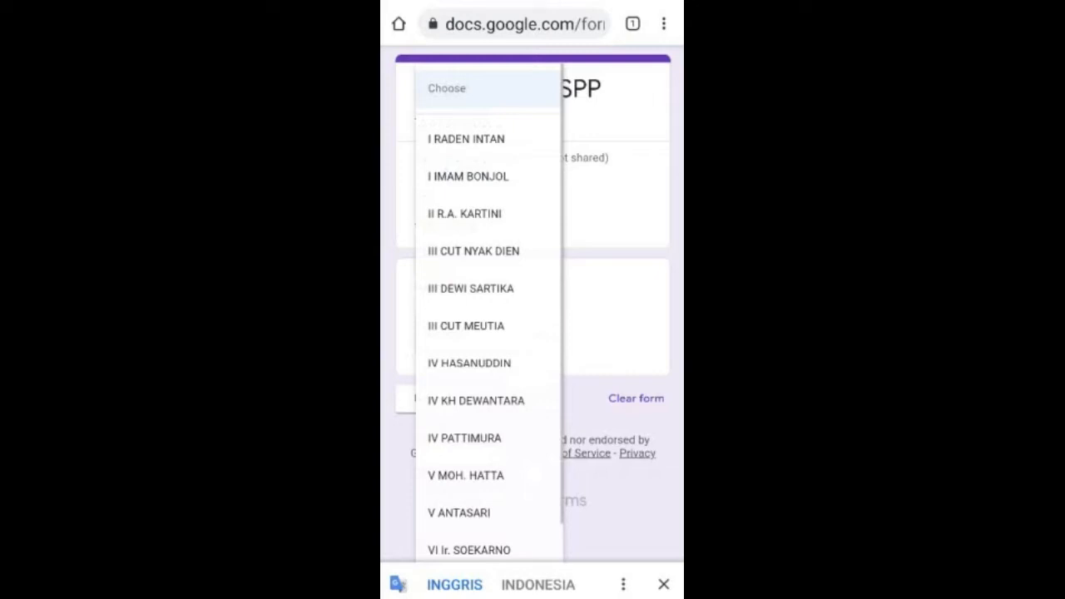
Select class III CUT MEUTIA, choose a student under Nama Siswa, and continue to the monthly payment section
{"action": "left_click", "coordinate": [465, 325]}
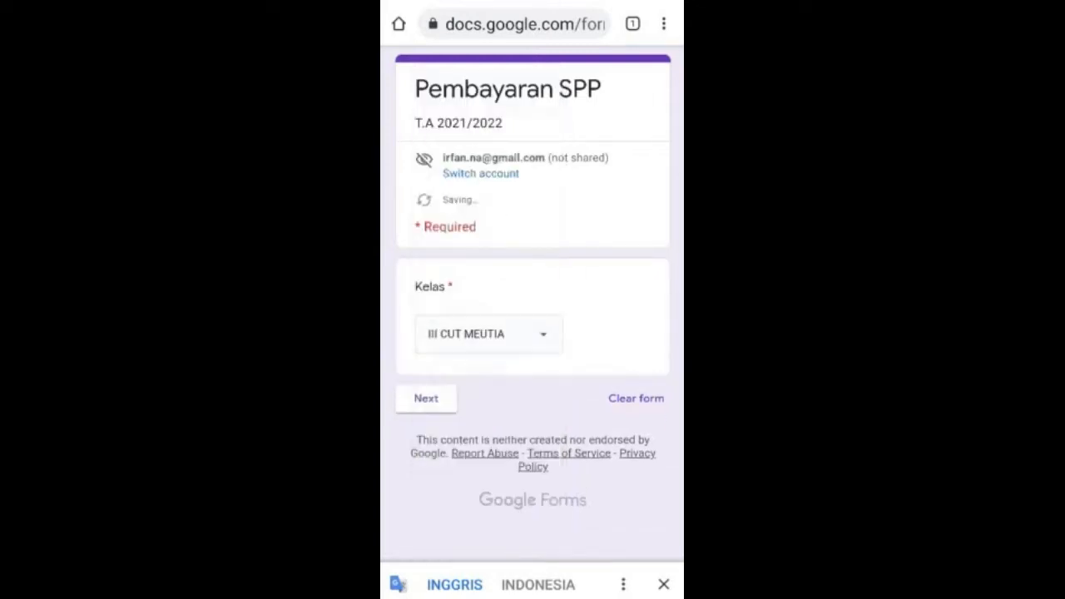
{"action": "left_click", "coordinate": [426, 398]}
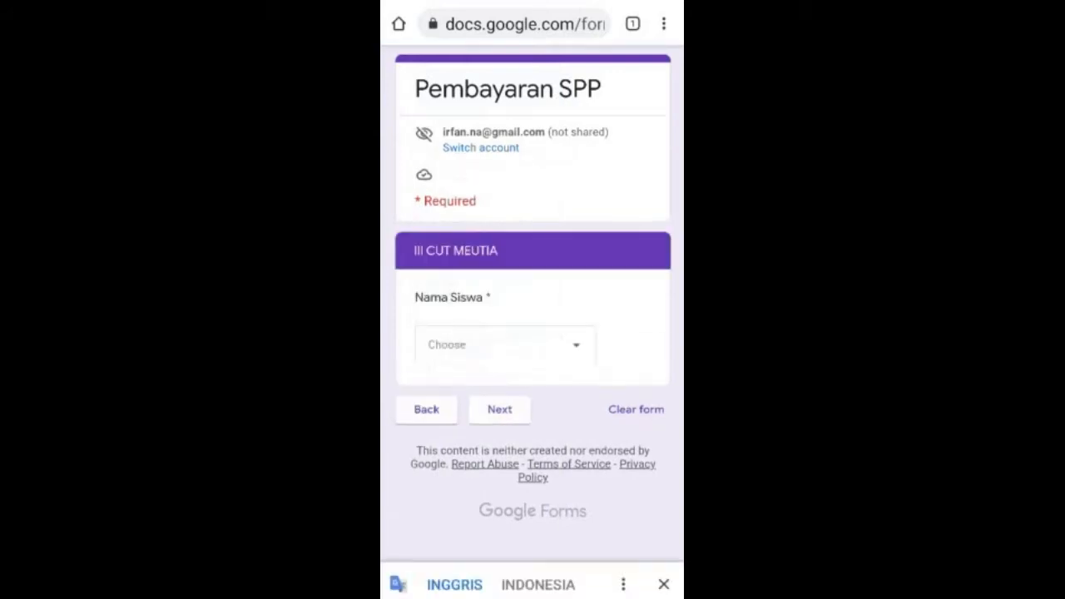
{"action": "left_click", "coordinate": [504, 344]}
{"action": "left_click", "coordinate": [475, 400]}
{"action": "left_click", "coordinate": [499, 408]}
Set BULAN to 7 and SPP Per Bulan to 100000 in the monthly payment section, completing the form
{"action": "left_click", "coordinate": [482, 344]}
{"action": "left_click", "coordinate": [466, 147]}
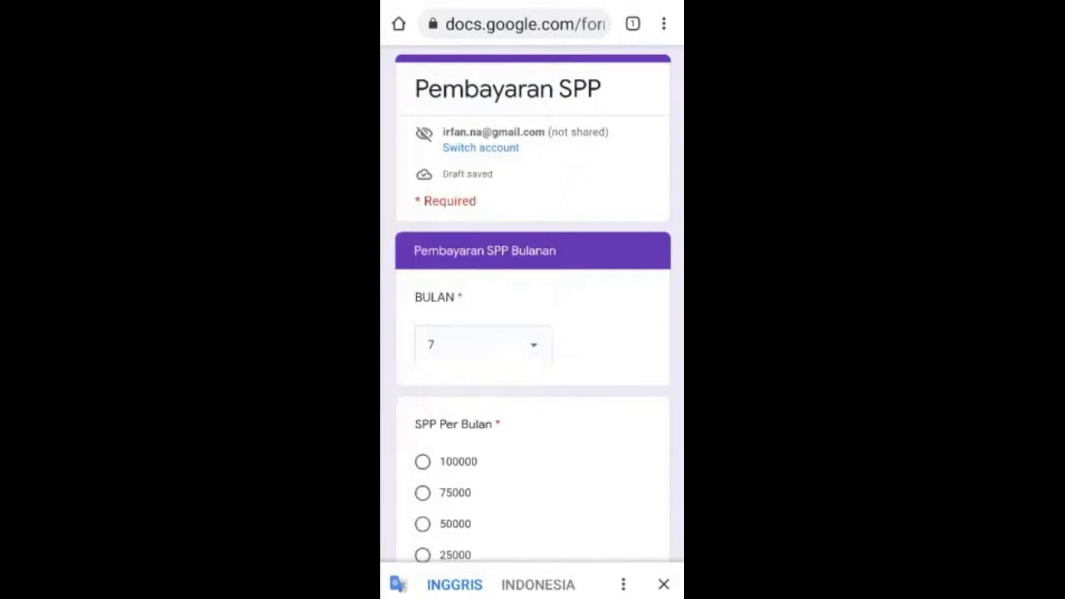
{"action": "left_click", "coordinate": [422, 461]}
{"action": "scroll", "coordinate": [532, 333], "scroll_direction": "down", "scroll_amount": 3}
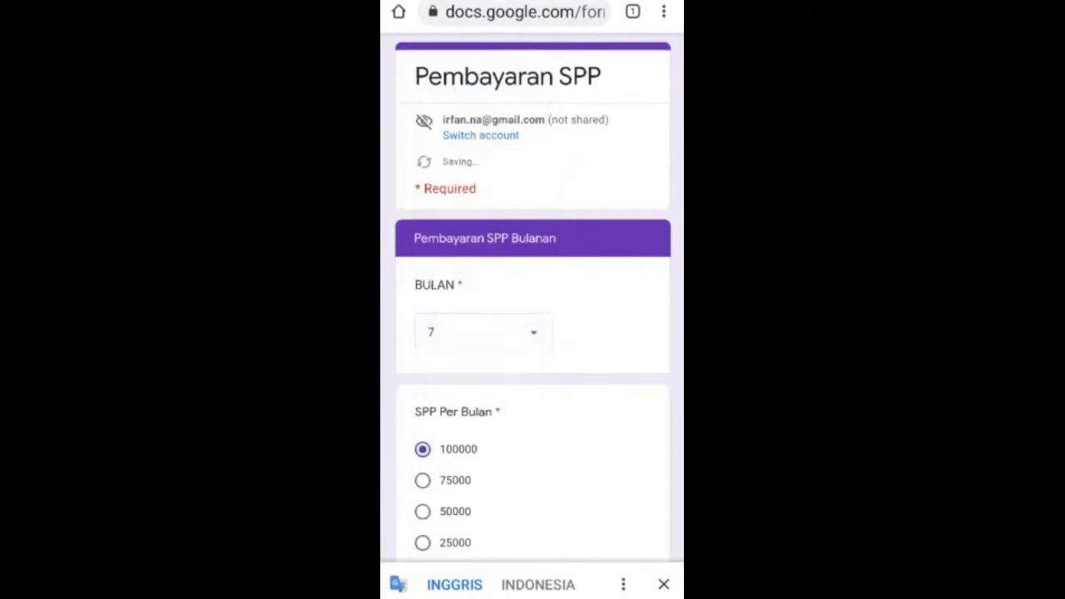
{"action": "left_click", "coordinate": [505, 470]}
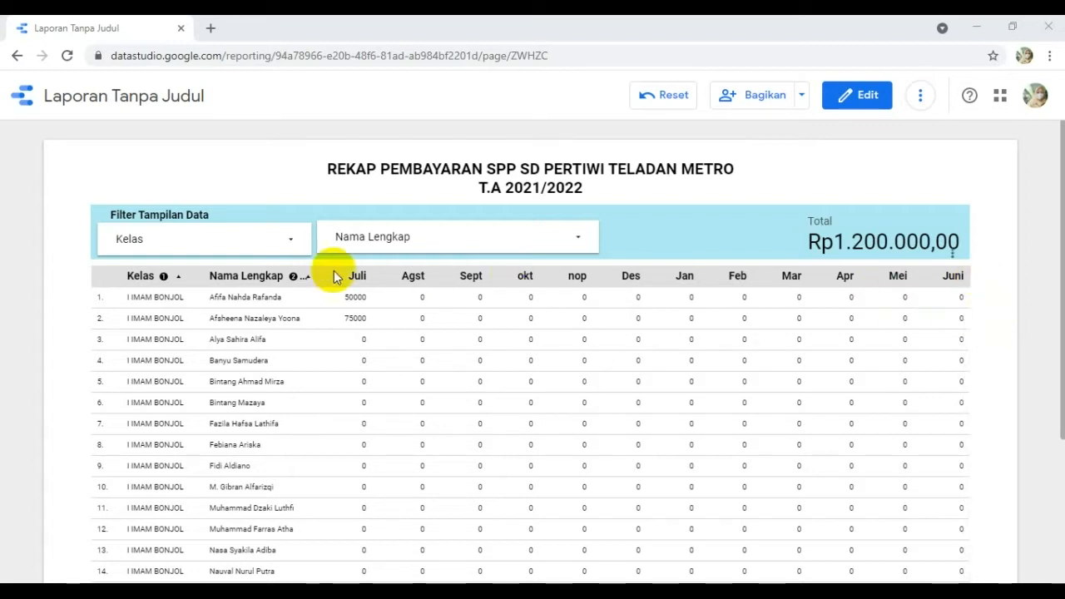
In the Data Studio recap report, filter Kelas to only I IMAM BONJOL and check its total and student list
{"action": "left_click", "coordinate": [294, 238]}
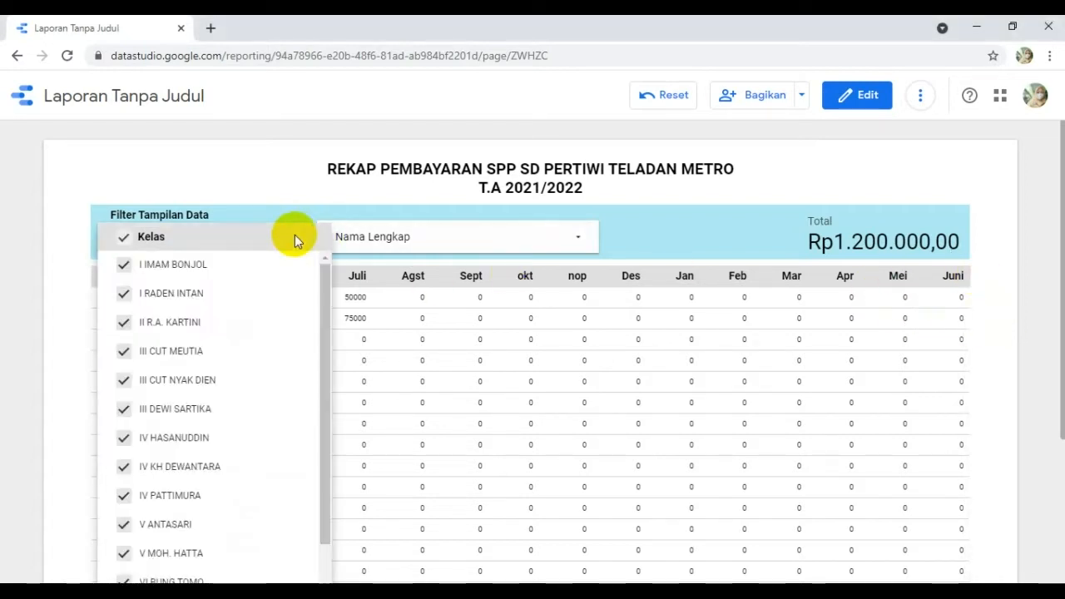
{"action": "left_click", "coordinate": [270, 266]}
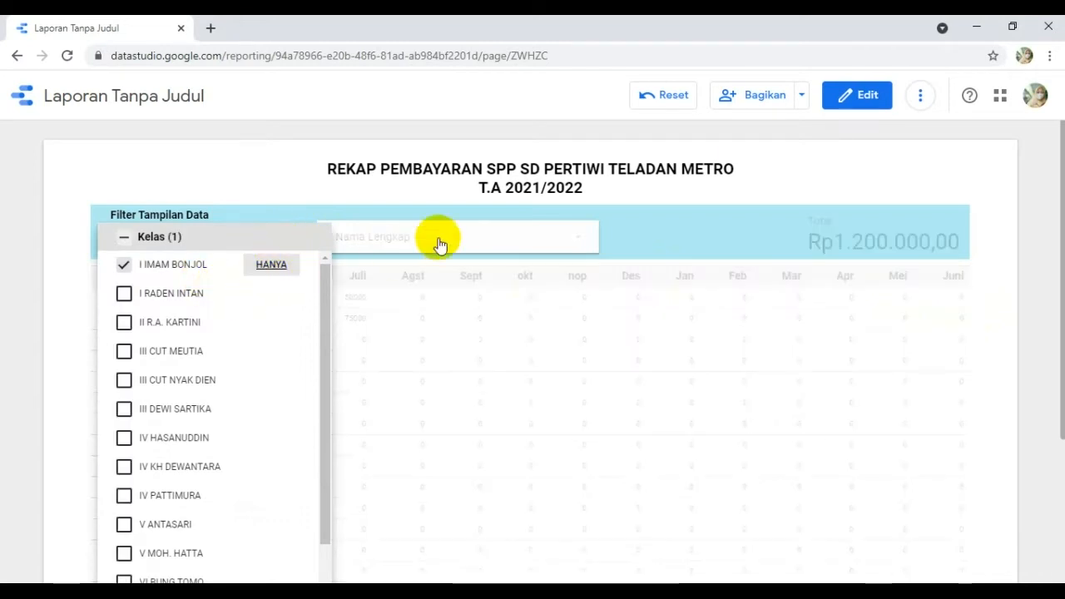
{"action": "left_click", "coordinate": [645, 206]}
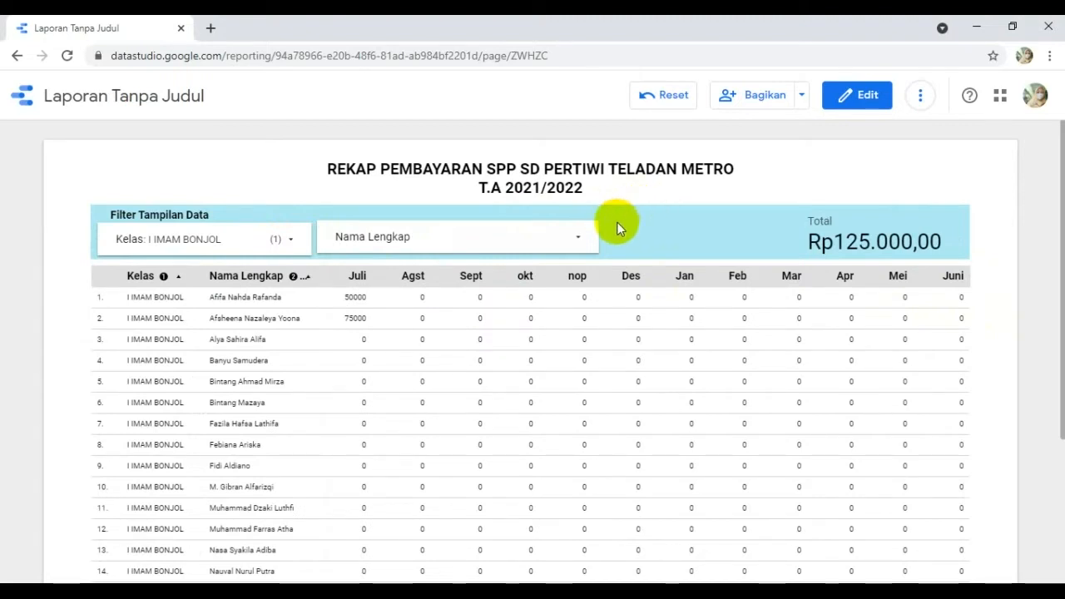
{"action": "left_click_drag", "start_coordinate": [834, 241], "coordinate": [918, 241]}
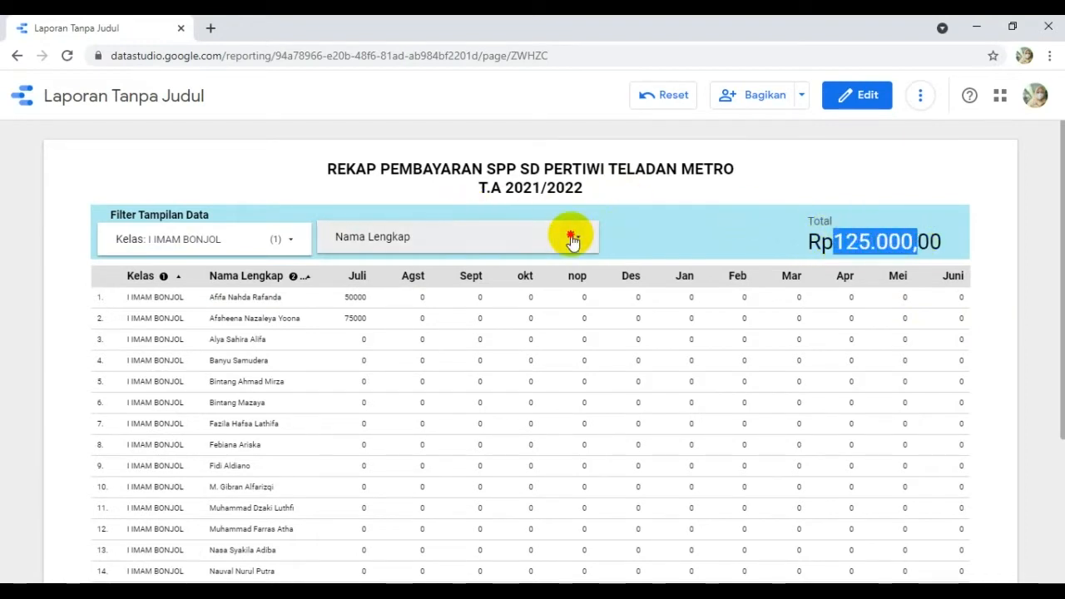
{"action": "left_click", "coordinate": [526, 233]}
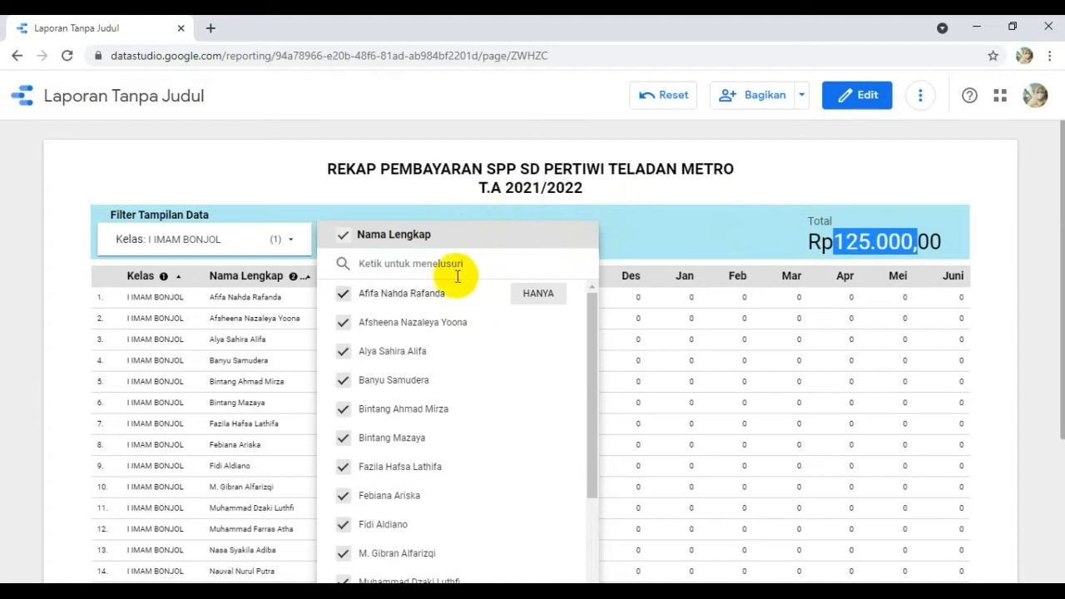
{"action": "left_click", "coordinate": [643, 236]}
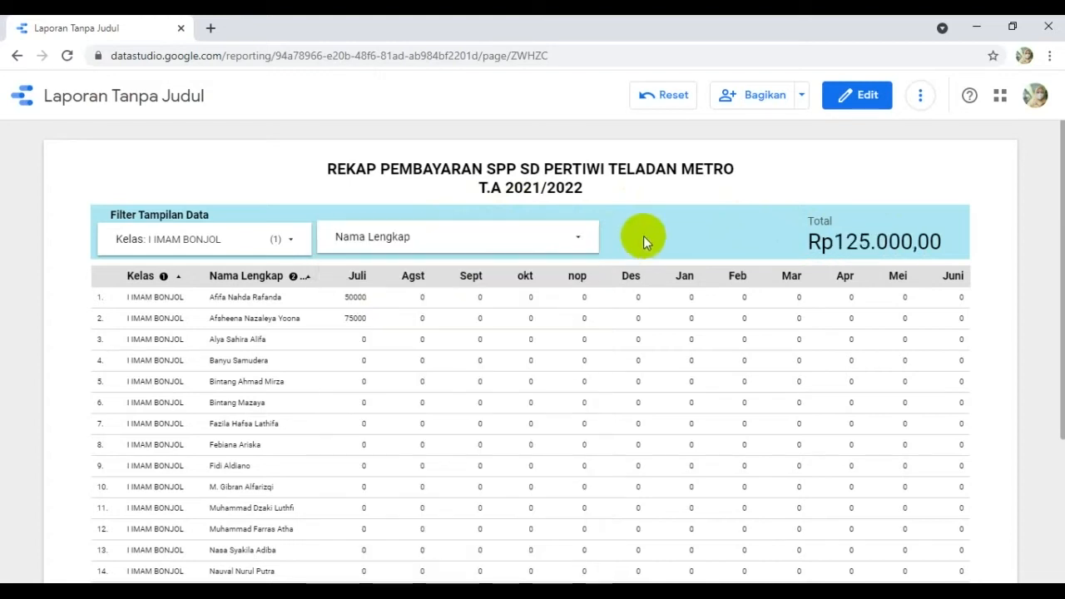
Restore the Kelas filter so that all classes are included in the recap
{"action": "left_click", "coordinate": [238, 243]}
{"action": "left_click", "coordinate": [124, 239]}
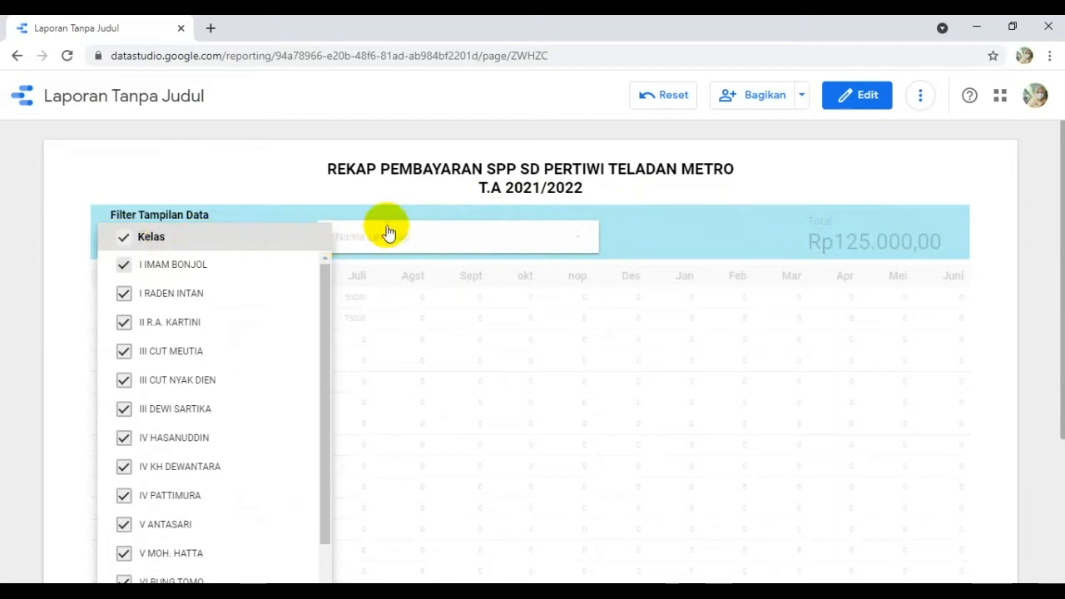
{"action": "left_click", "coordinate": [238, 236]}
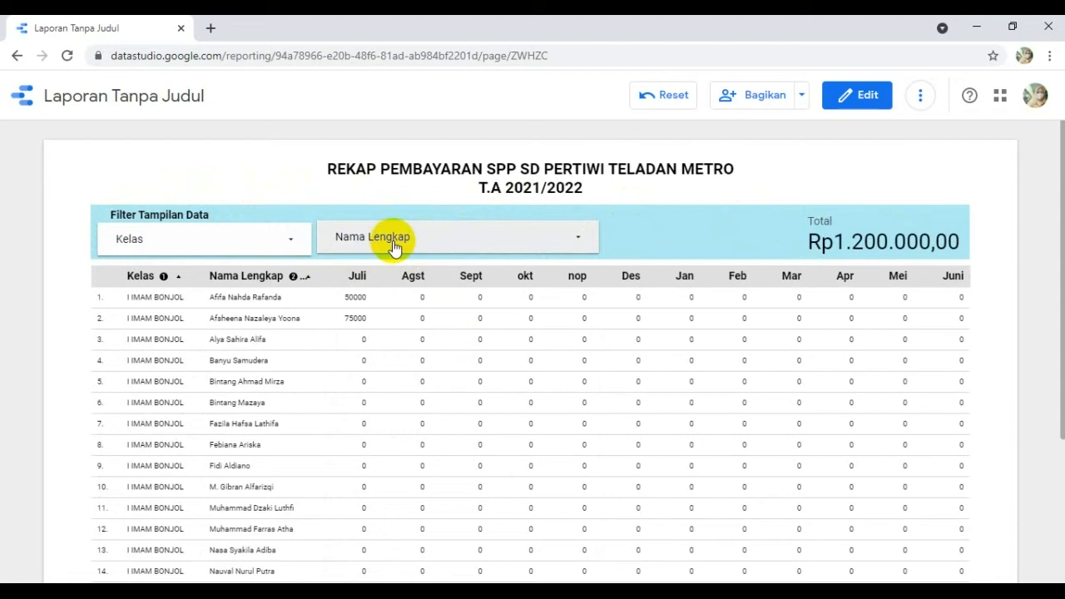
Search the Nama Lengkap filter for a student, show only that student's payments, and check the total
{"action": "left_click", "coordinate": [394, 247]}
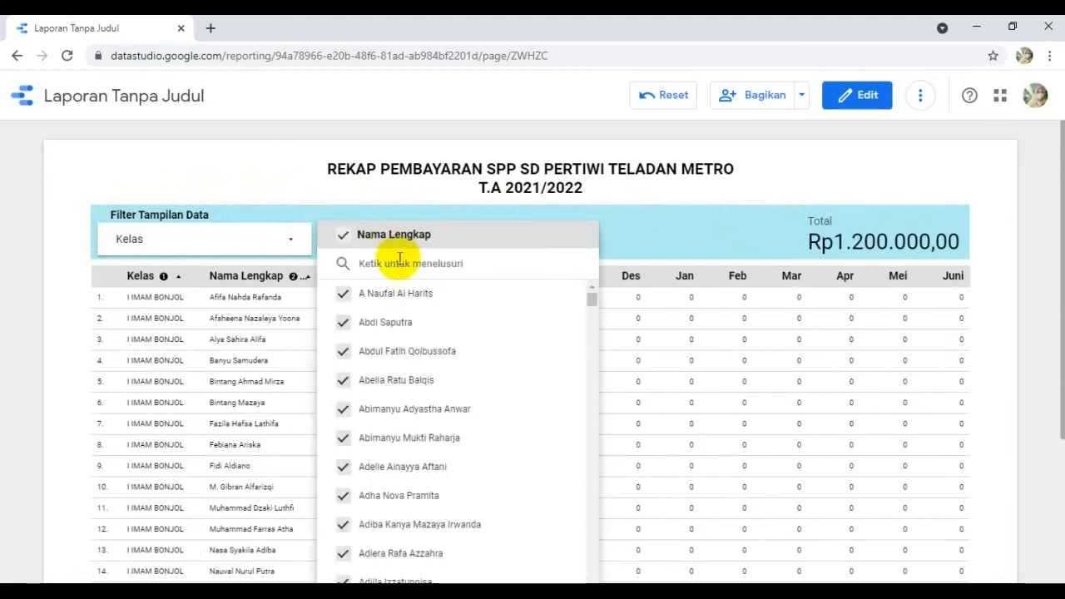
{"action": "type", "text": "afi"}
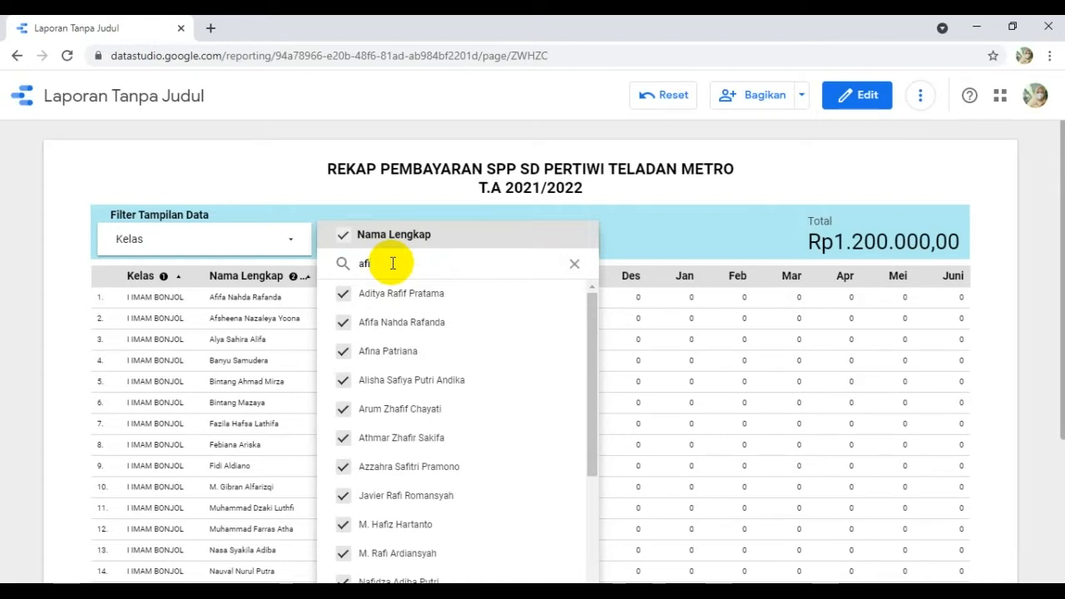
{"action": "type", "text": "fa"}
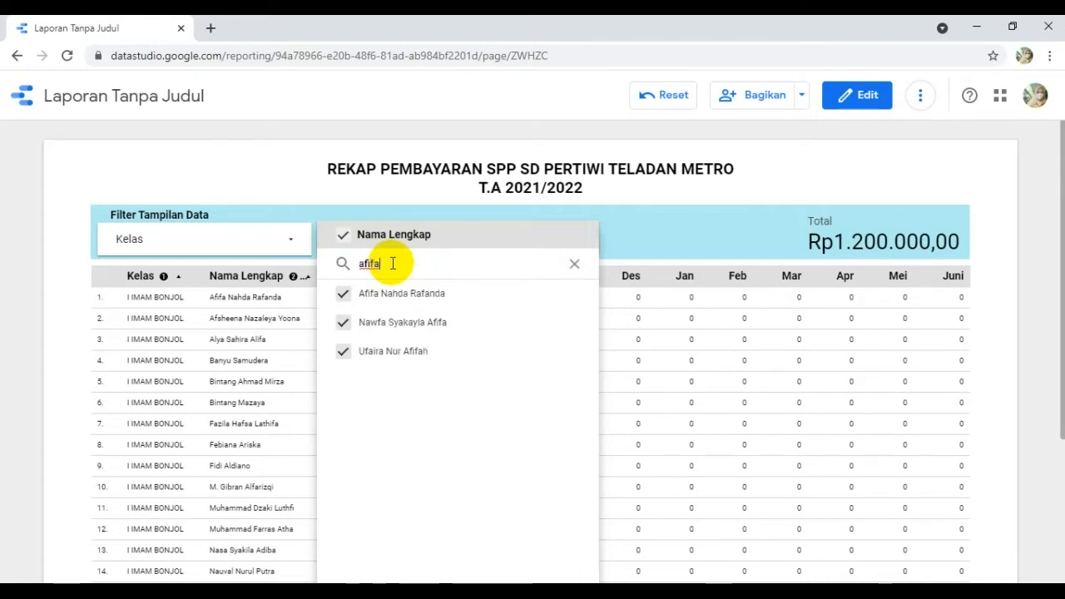
{"action": "left_click", "coordinate": [548, 295]}
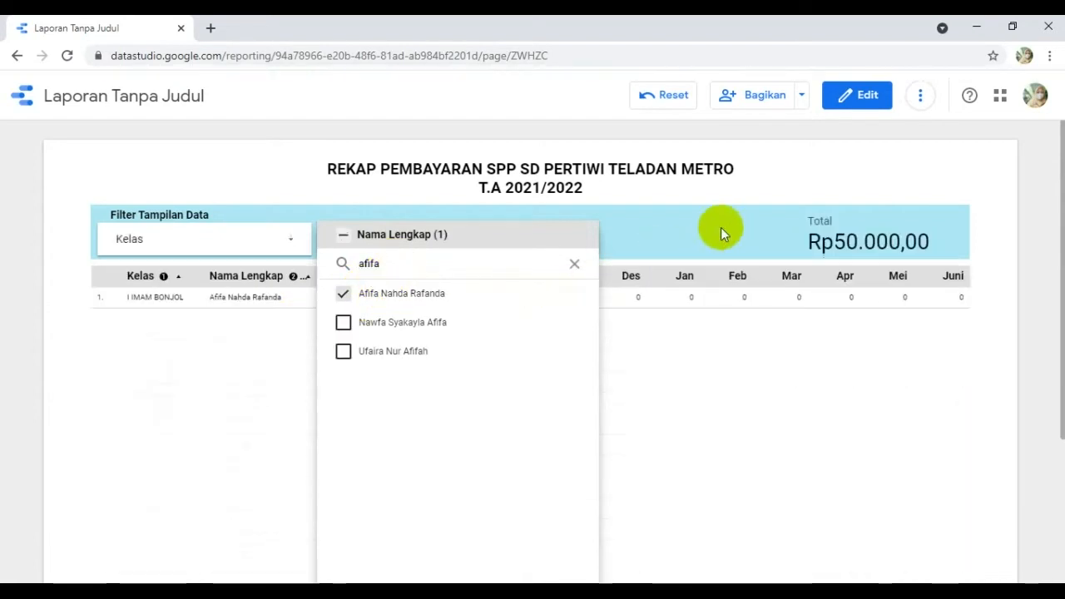
{"action": "left_click", "coordinate": [641, 197]}
{"action": "left_click_drag", "start_coordinate": [836, 237], "coordinate": [885, 240]}
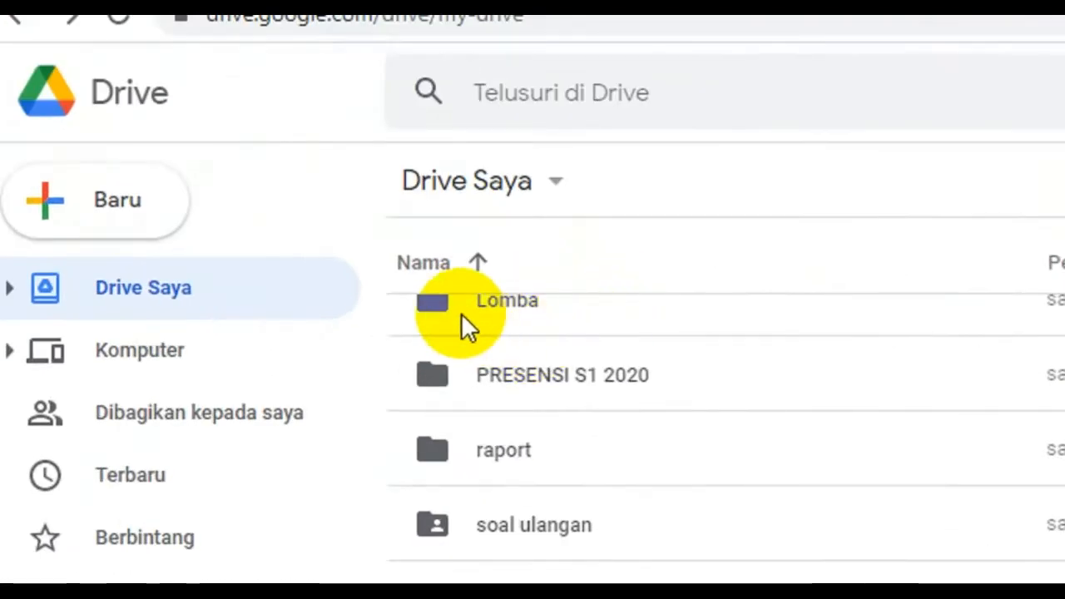
In Google Drive, create a folder named bendahara in Drive Saya and open it
{"action": "left_click", "coordinate": [50, 151]}
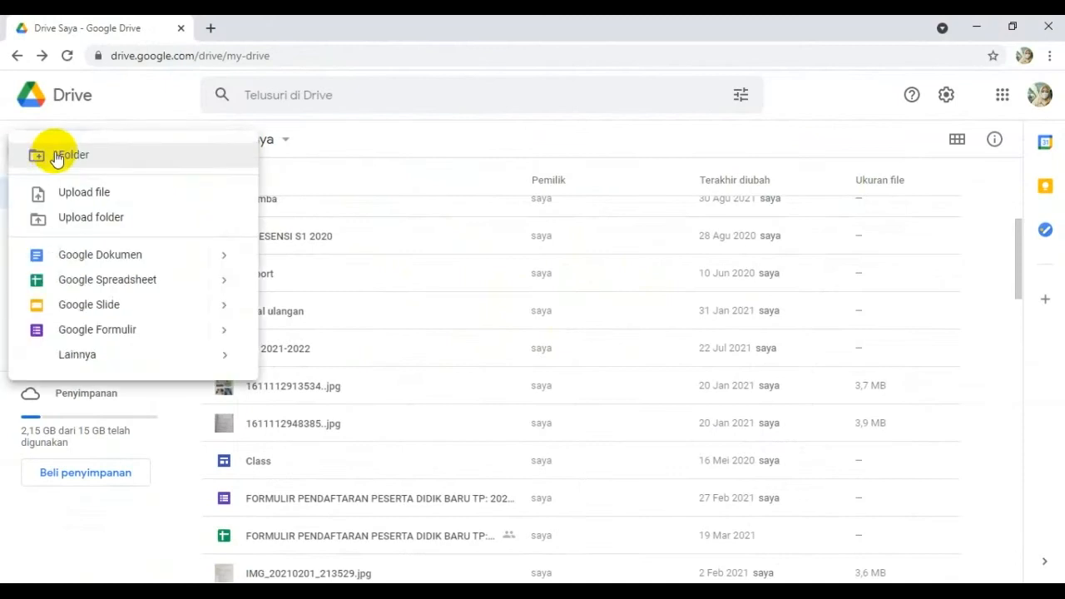
{"action": "left_click", "coordinate": [86, 155]}
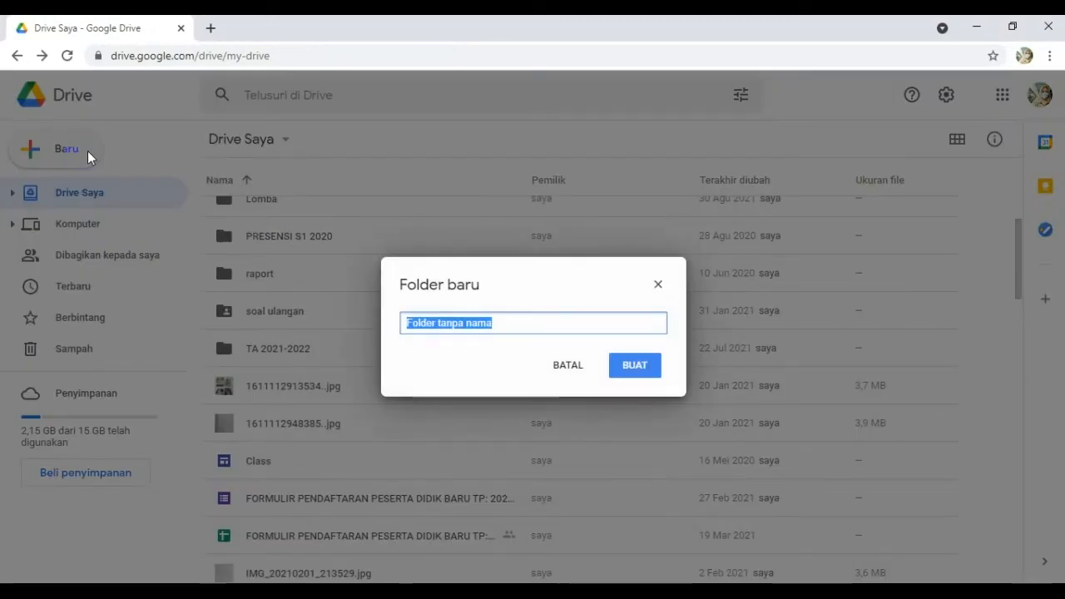
{"action": "type", "text": "bendahara"}
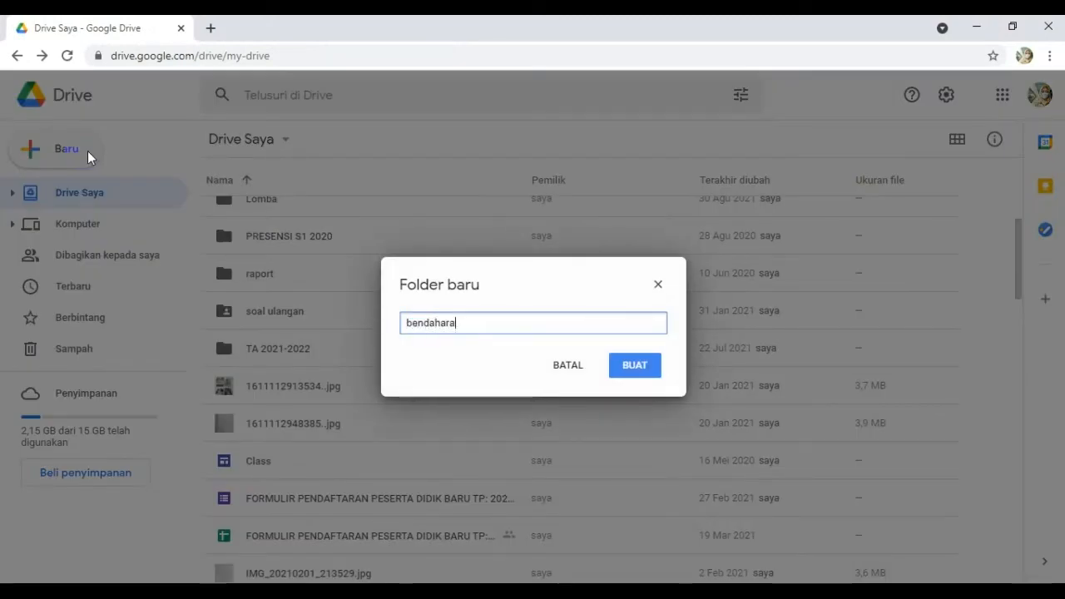
{"action": "key", "text": "Return"}
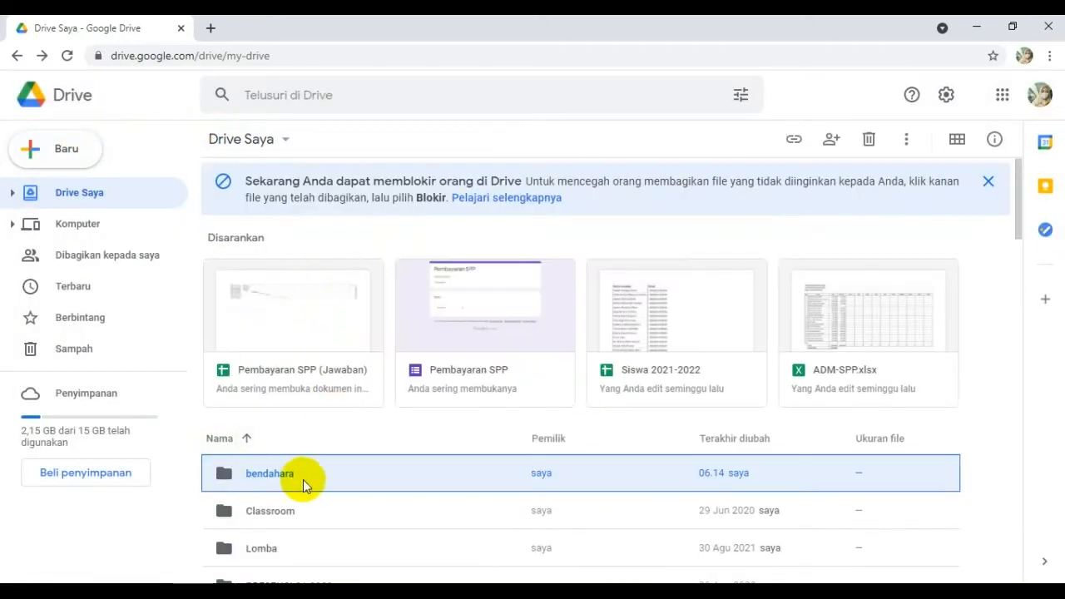
{"action": "double_click", "coordinate": [304, 480]}
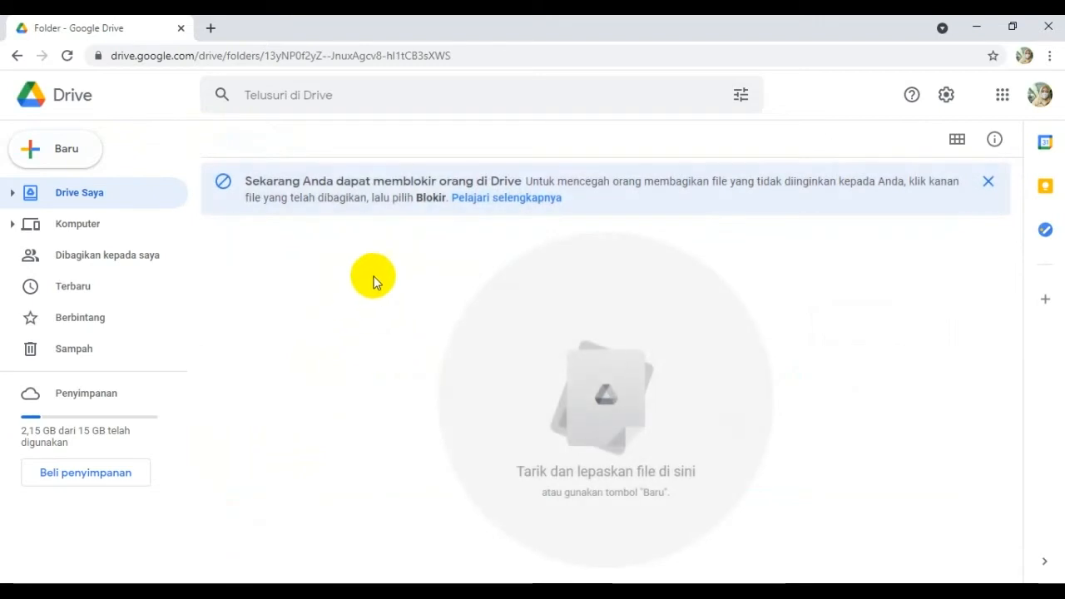
Create a new Google Form inside the bendahara folder and name the form file SPP
{"action": "right_click", "coordinate": [319, 295]}
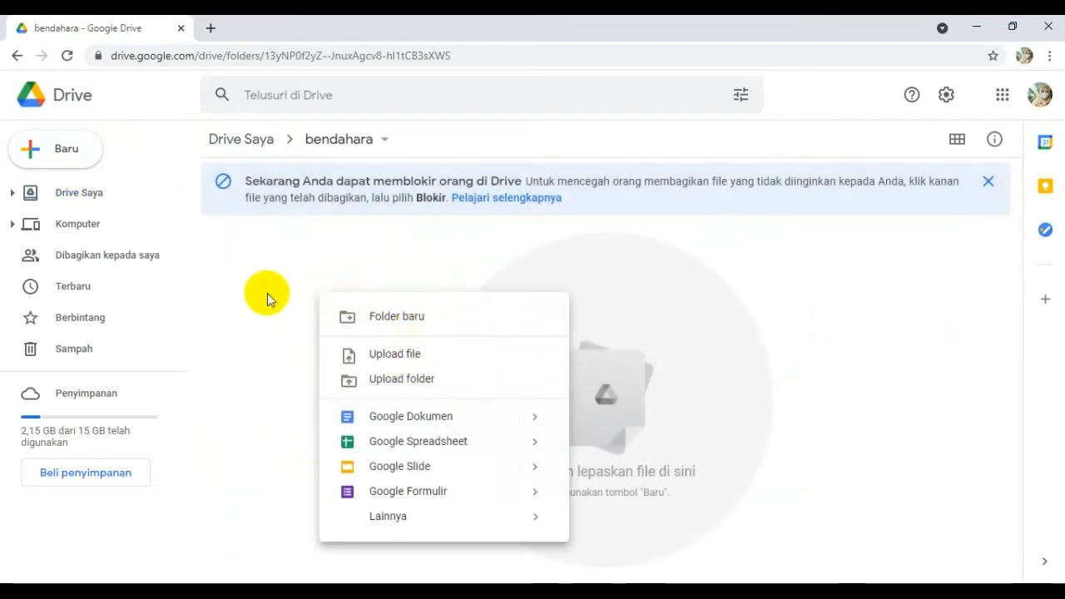
{"action": "left_click", "coordinate": [380, 491]}
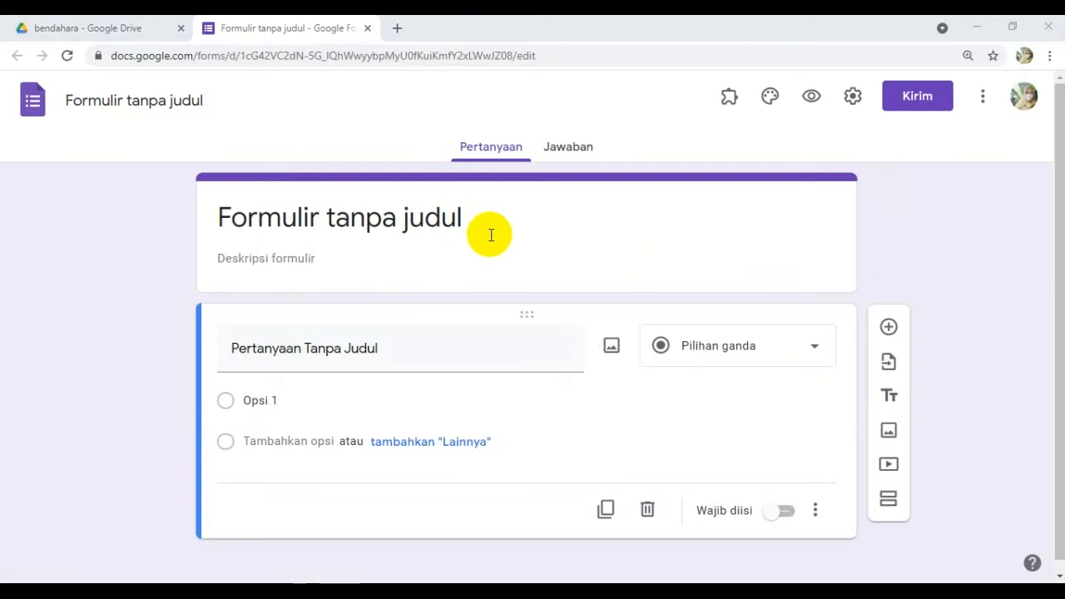
{"action": "left_click", "coordinate": [187, 100]}
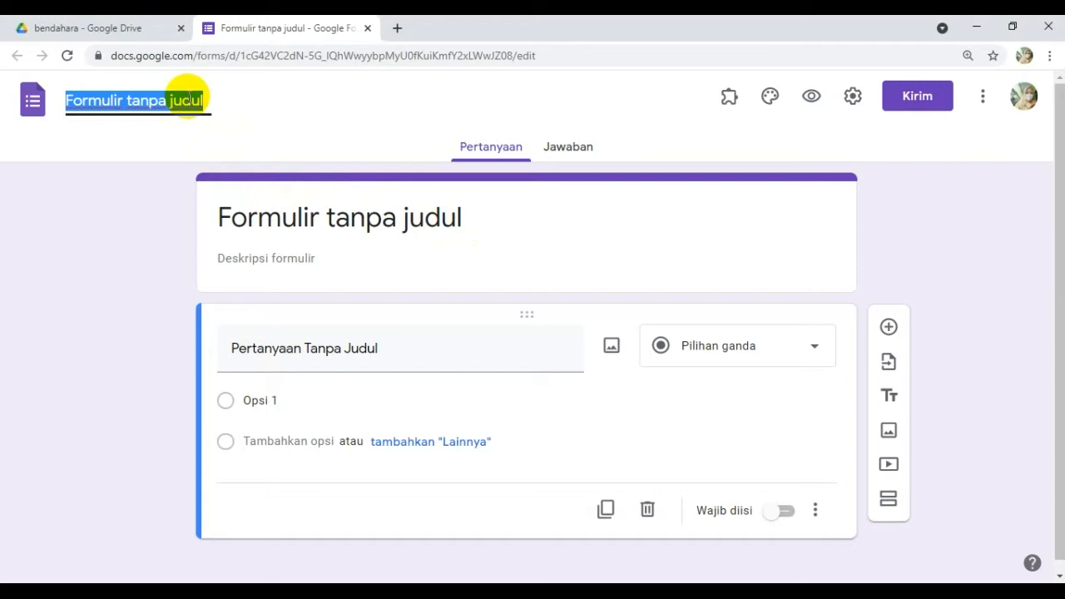
{"action": "type", "text": "SPP"}
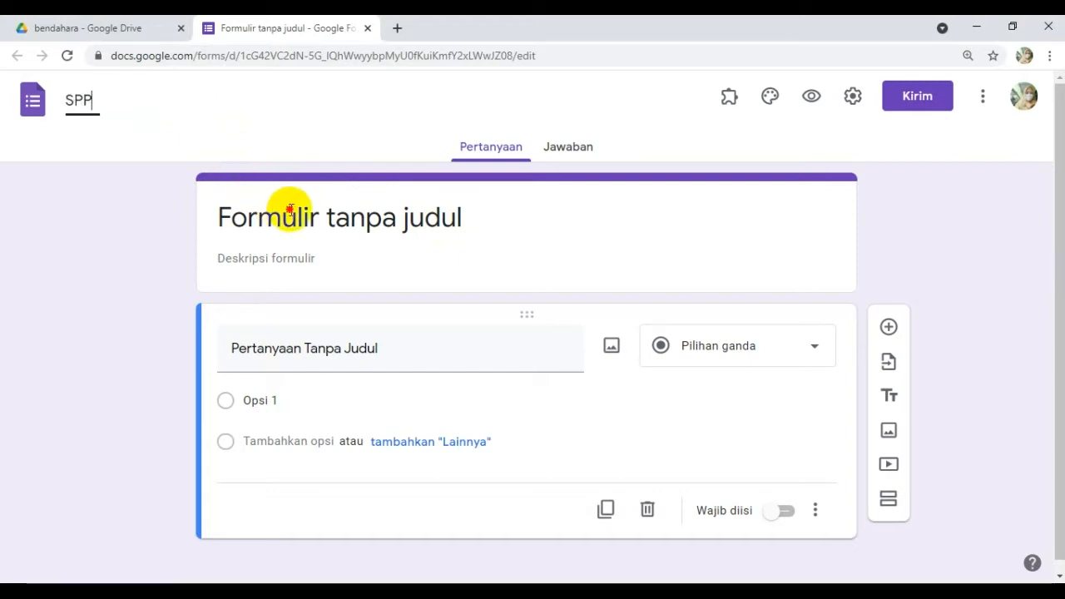
Set the form's displayed title to SPP 2021-2022
{"action": "left_click", "coordinate": [342, 219]}
{"action": "double_click", "coordinate": [252, 216]}
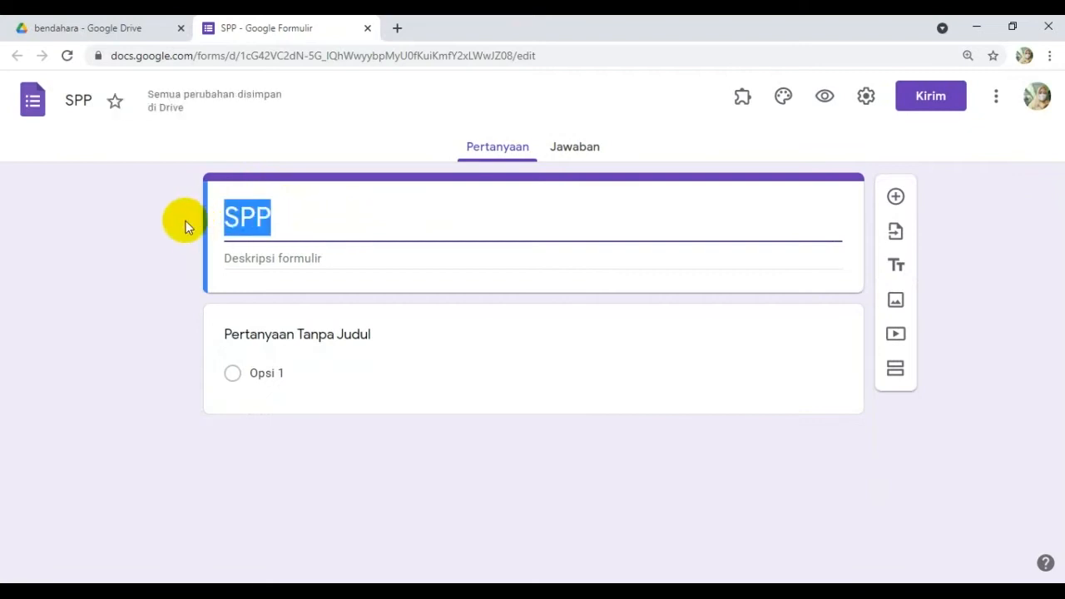
{"action": "key", "text": "End"}
{"action": "type", "text": "2"}
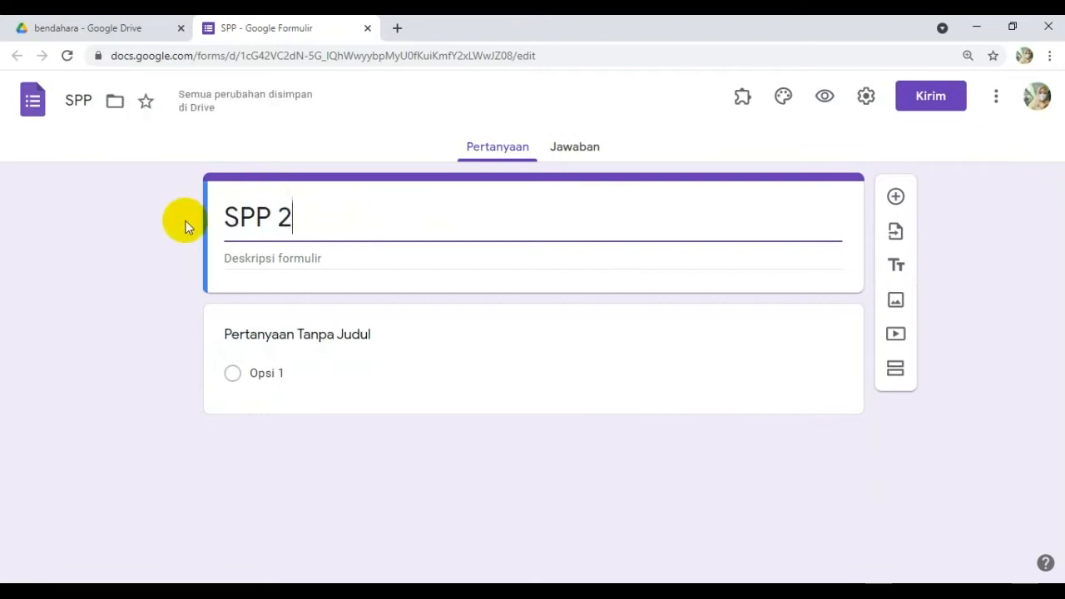
{"action": "type", "text": "021-2022"}
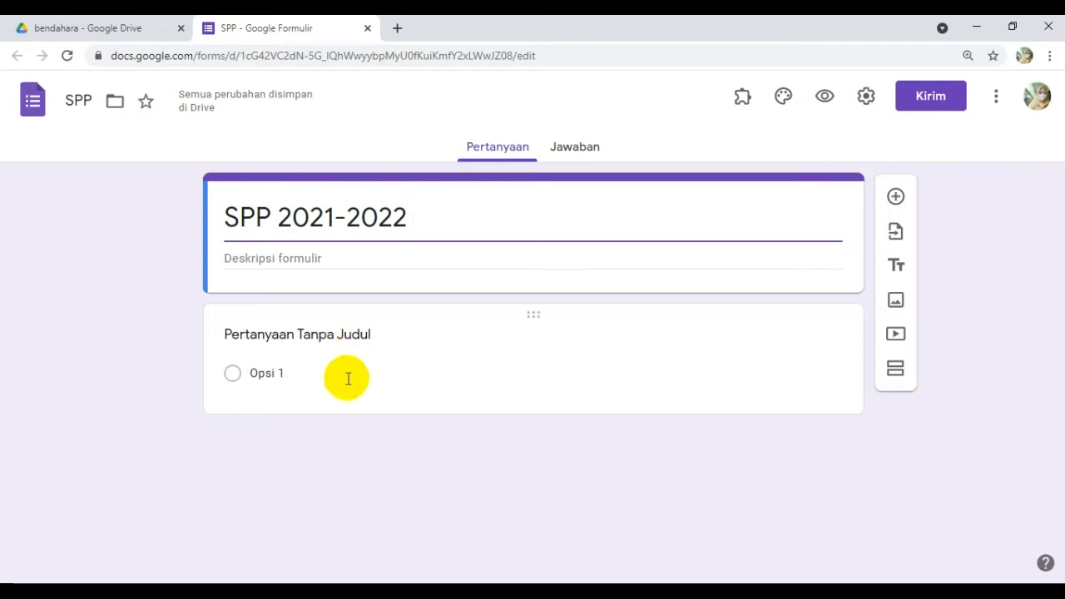
Title the untitled question Kelas and make it a required Drop-down question
{"action": "left_click", "coordinate": [352, 334]}
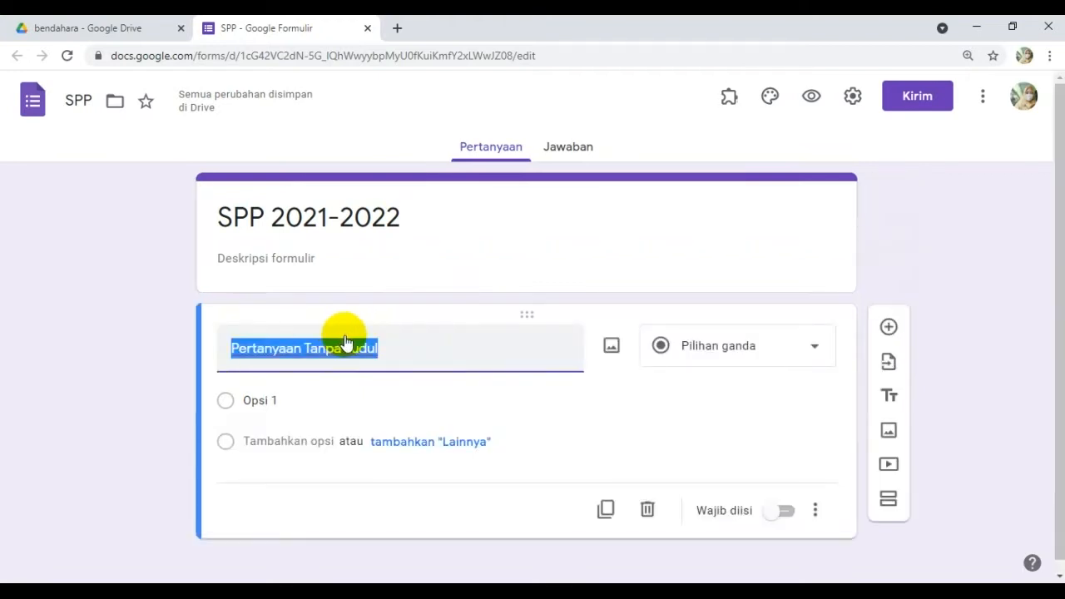
{"action": "type", "text": "Kelas"}
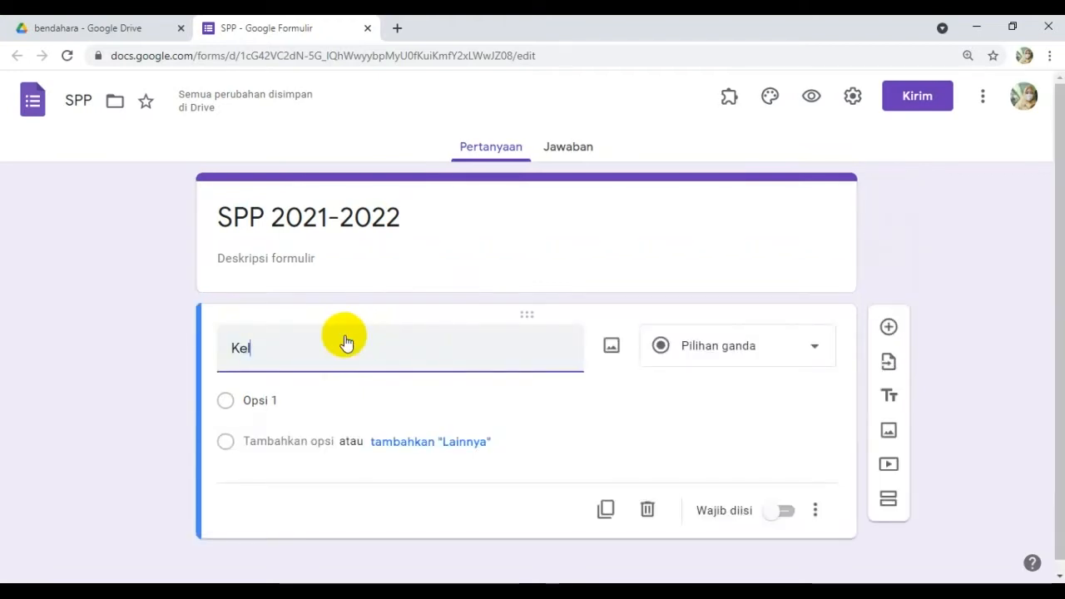
{"action": "left_click", "coordinate": [713, 347]}
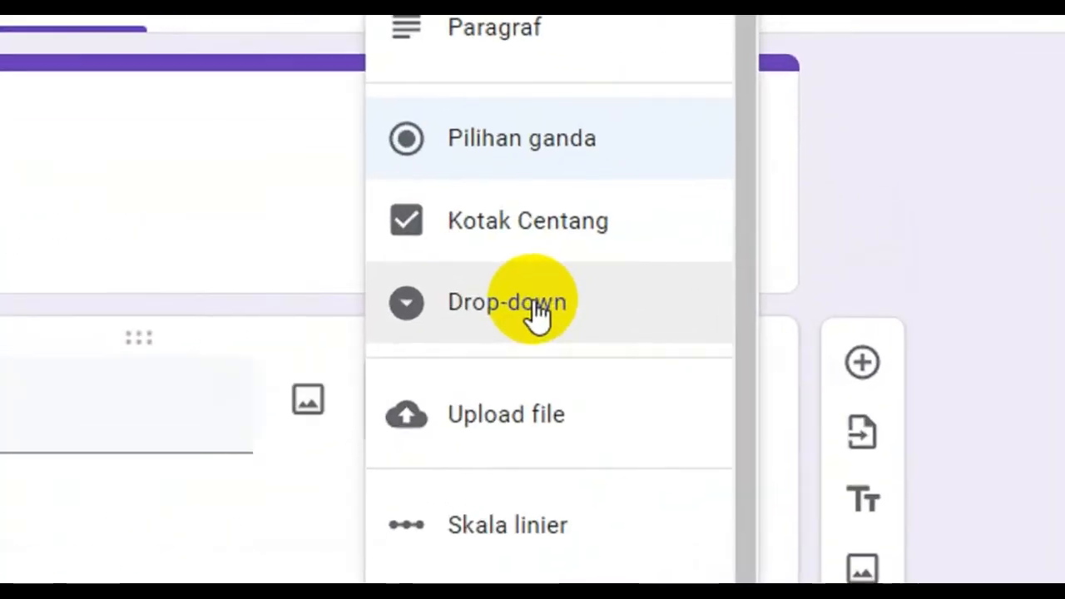
{"action": "left_click", "coordinate": [725, 302]}
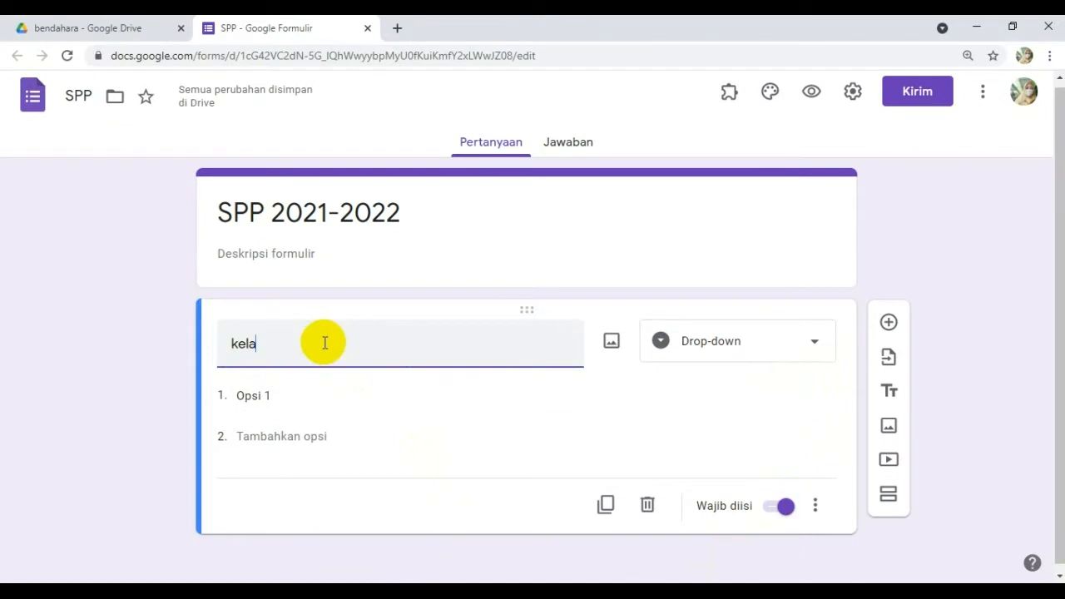
Retype the drop-down question's title in capitals as KELAS
{"action": "key", "text": "BackSpace"}
{"action": "key", "text": "BackSpace"}
{"action": "key", "text": "BackSpace"}
{"action": "key", "text": "BackSpace"}
{"action": "type", "text": "KJELA"}
{"action": "key", "text": "BackSpace"}
{"action": "key", "text": "BackSpace"}
{"action": "key", "text": "BackSpace"}
{"action": "key", "text": "BackSpace"}
{"action": "key", "text": "BackSpace"}
{"action": "type", "text": "KELAS"}
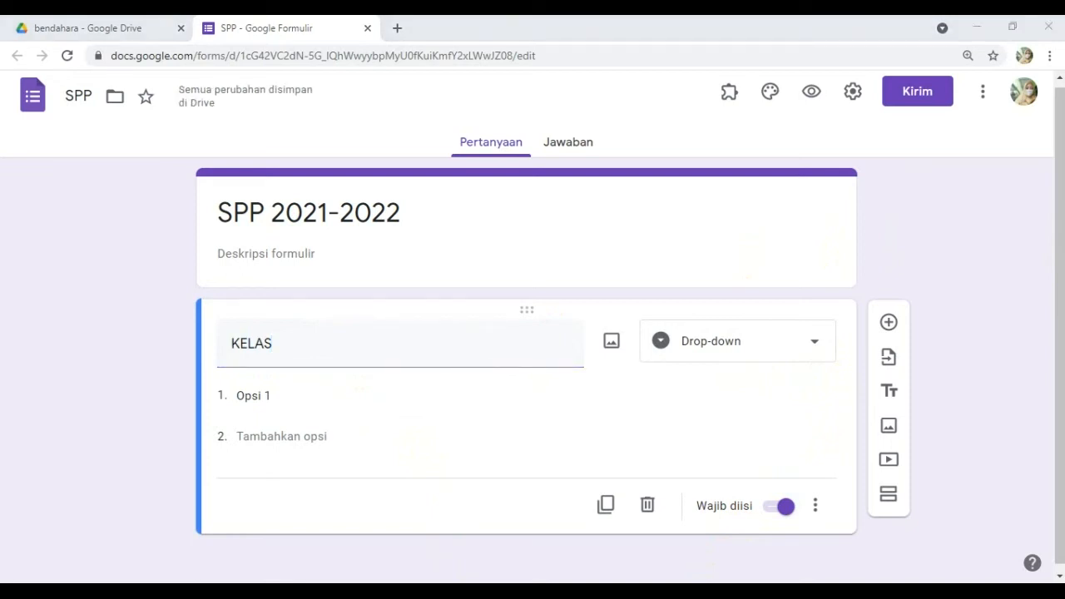
Fill the KELAS drop-down with the class list copied from Notepad, from I RADEN INTAN to VI SUDIRMAN, one option per class
{"action": "left_click", "coordinate": [257, 396]}
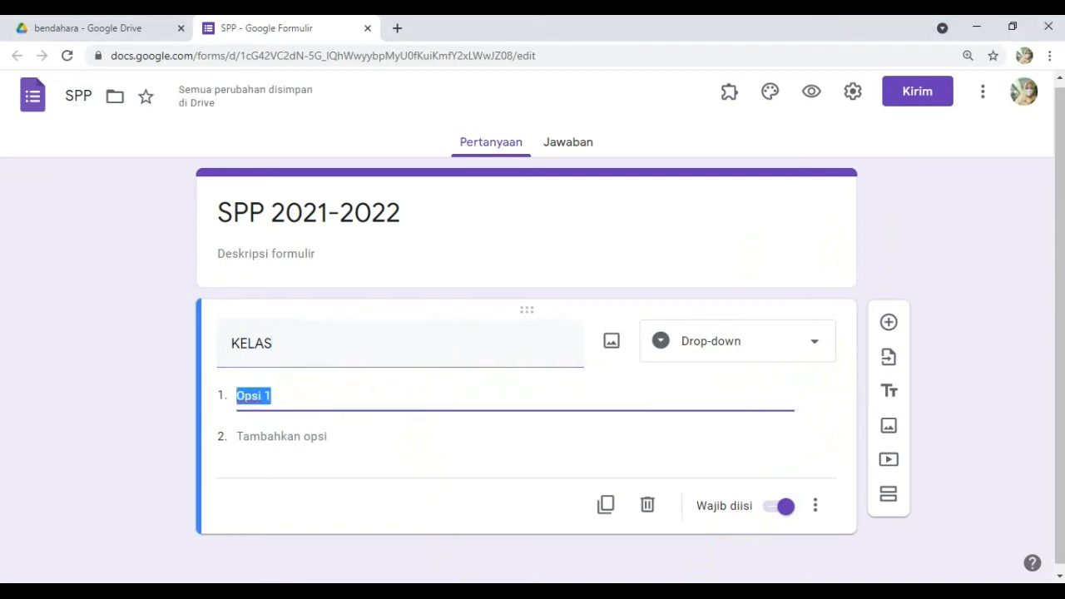
{"action": "key", "text": "alt+Tab"}
{"action": "left_click_drag", "start_coordinate": [566, 221], "coordinate": [438, 216]}
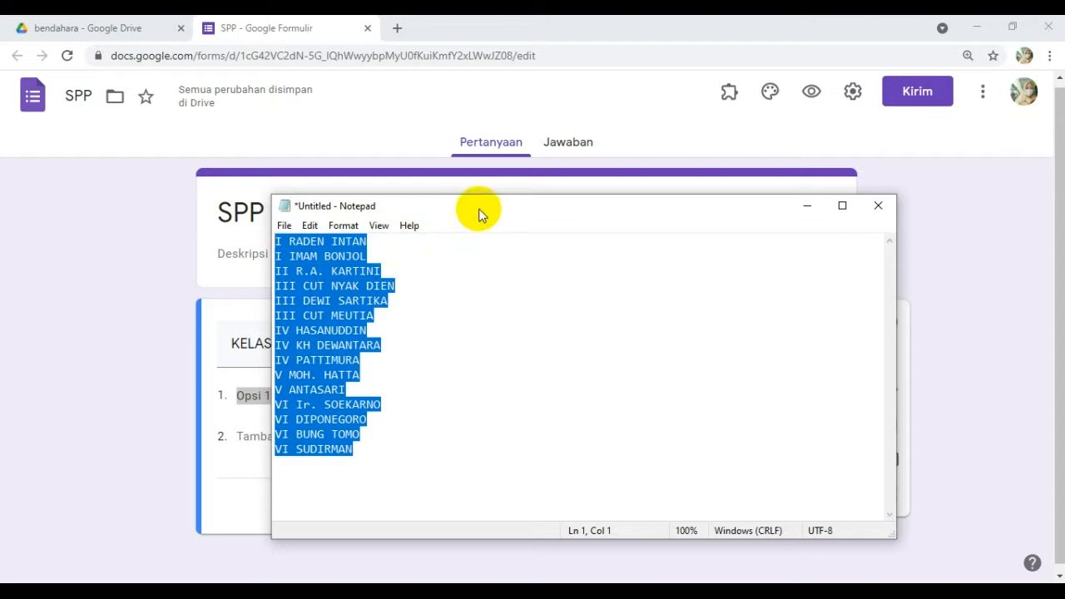
{"action": "key", "text": "alt+Tab"}
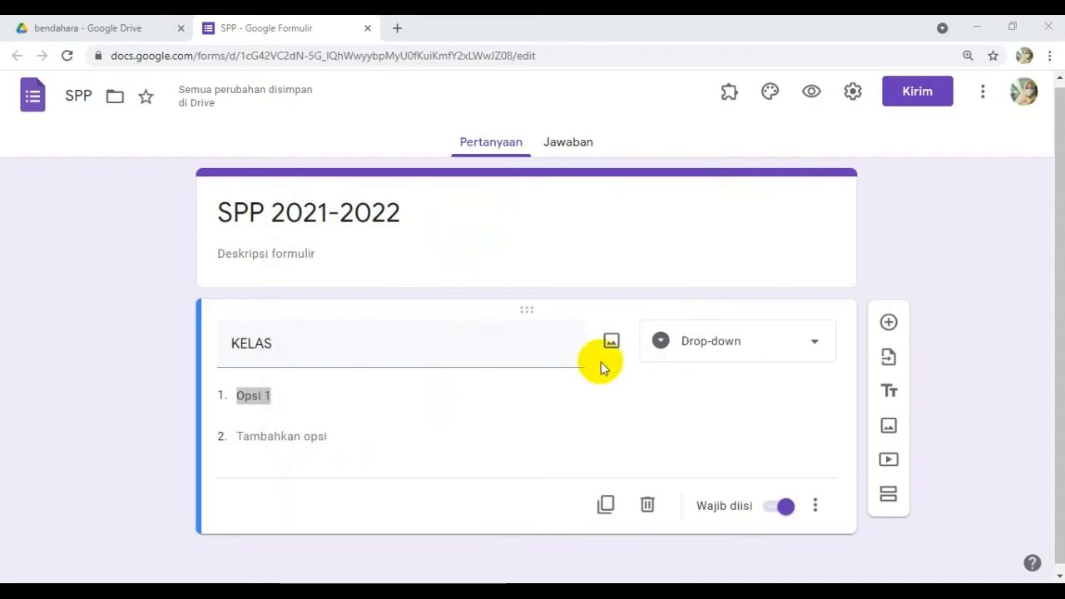
{"action": "left_click_drag", "start_coordinate": [291, 388], "coordinate": [231, 396]}
{"action": "key", "text": "ctrl+v"}
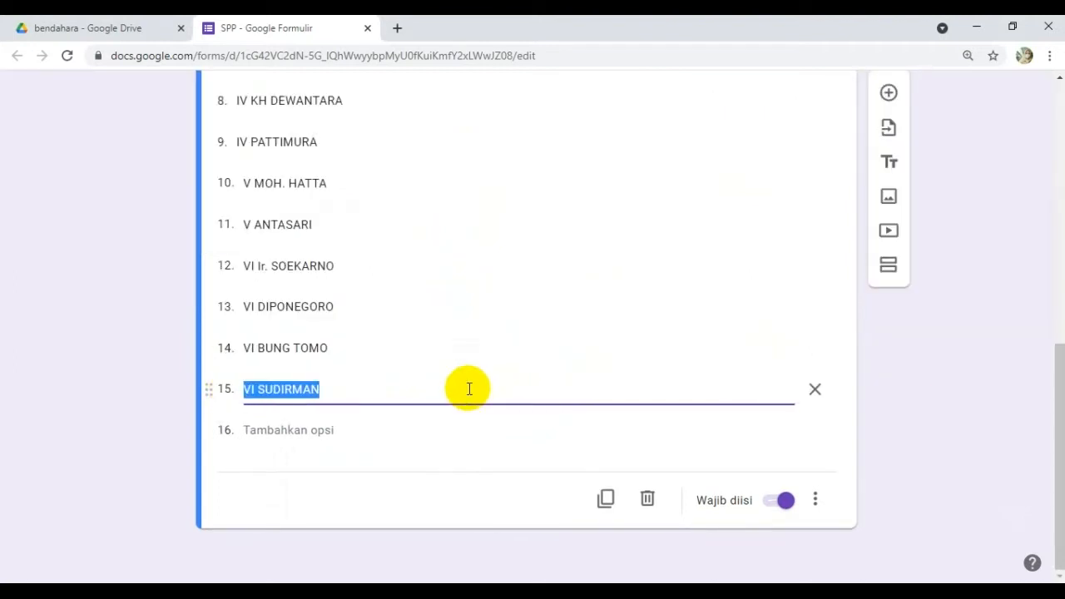
{"action": "scroll", "coordinate": [357, 419], "scroll_direction": "up", "scroll_amount": 1}
{"action": "scroll", "coordinate": [358, 419], "scroll_direction": "down", "scroll_amount": 1}
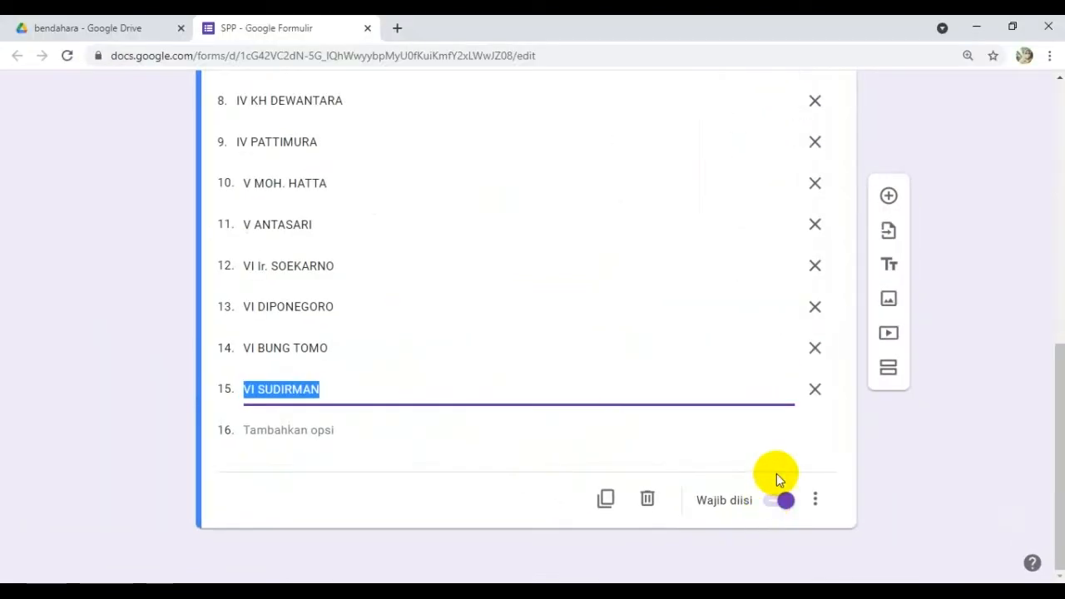
Add a new section after the KELAS question and title it NAMA SISWA
{"action": "left_click", "coordinate": [889, 374]}
{"action": "scroll", "coordinate": [545, 473], "scroll_direction": "down", "scroll_amount": 2}
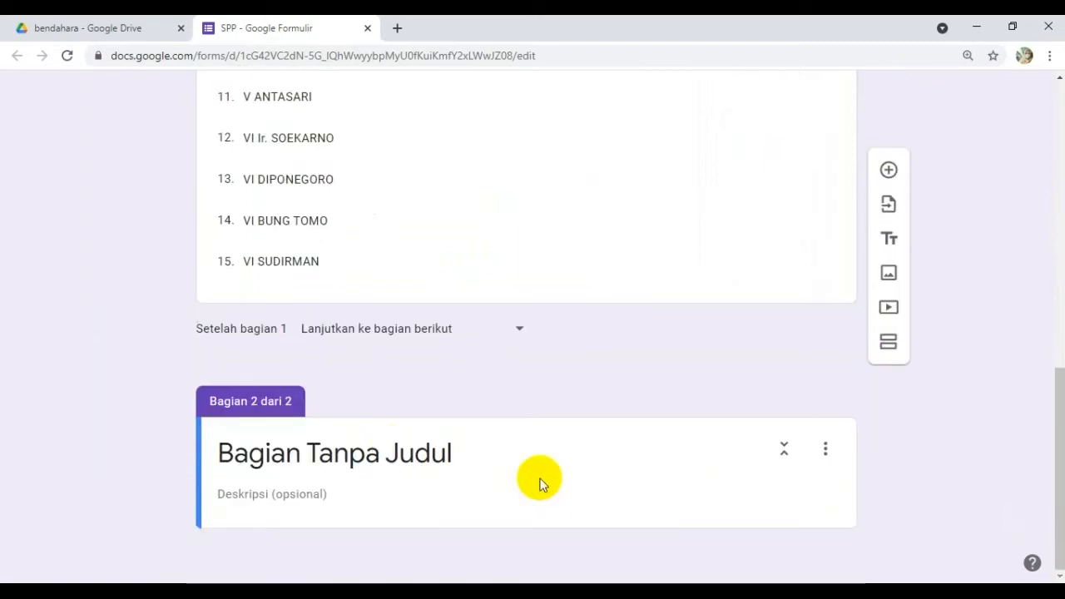
{"action": "left_click", "coordinate": [382, 450]}
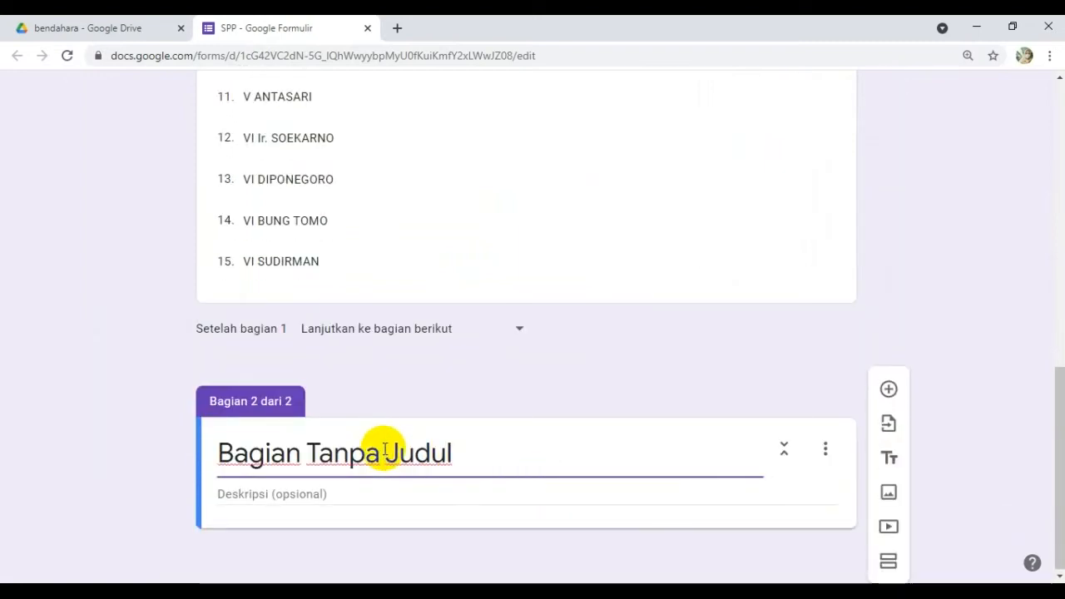
{"action": "triple_click", "coordinate": [384, 450]}
{"action": "type", "text": "NAMA SISWA"}
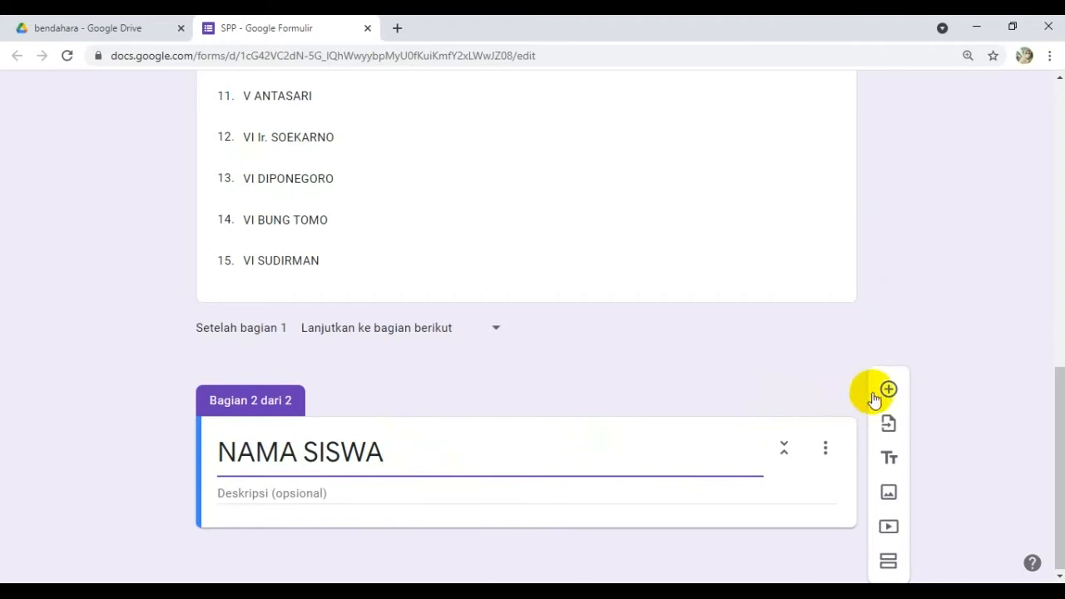
Add a required Drop-down question titled Nama Lengkap to the NAMA SISWA section
{"action": "left_click", "coordinate": [888, 389]}
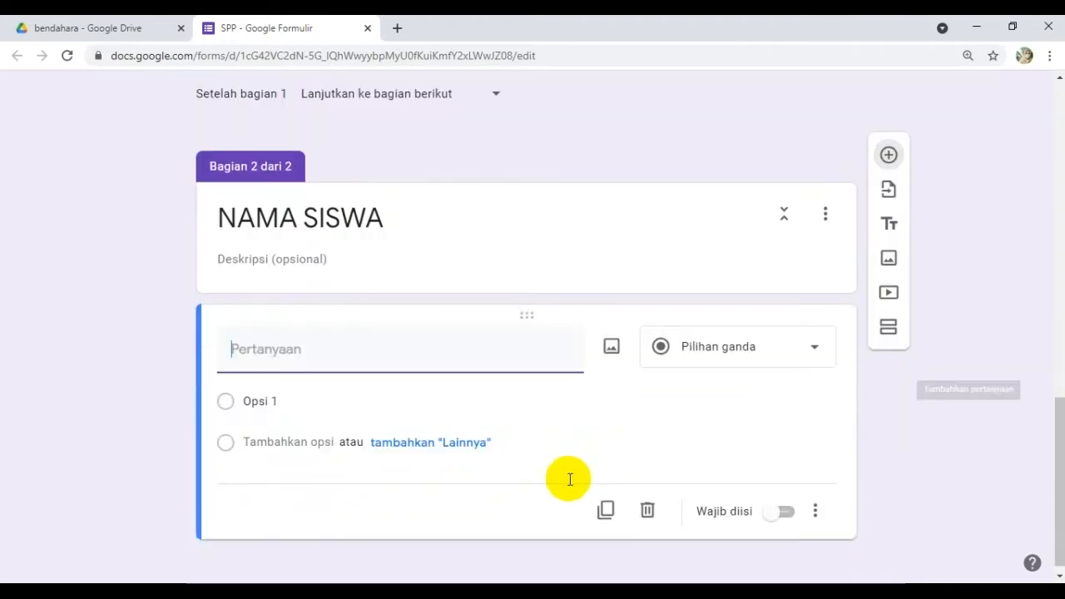
{"action": "type", "text": "Nama"}
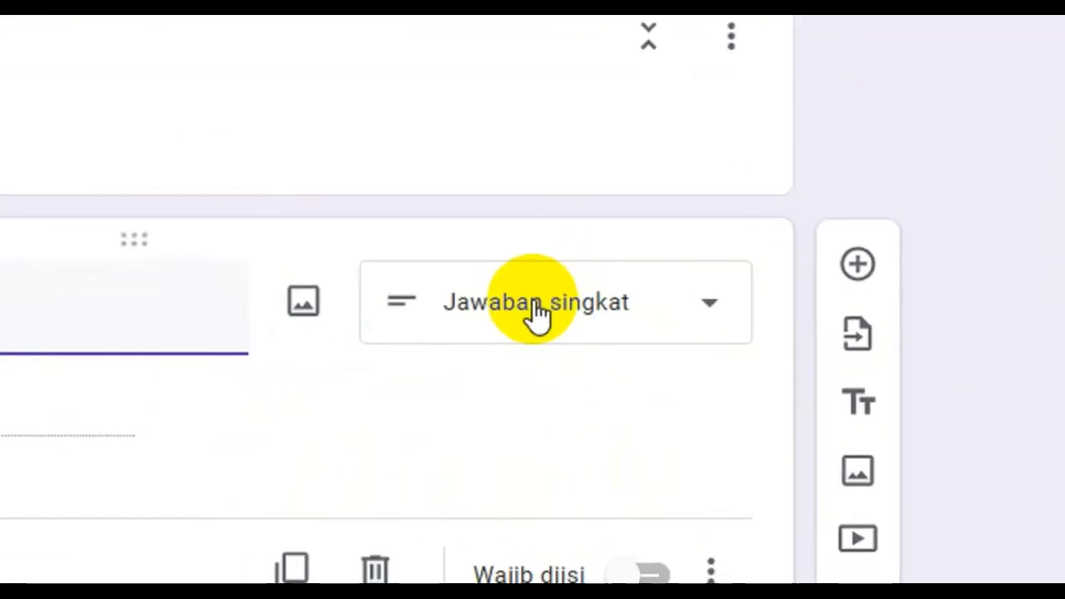
{"action": "left_click", "coordinate": [537, 306]}
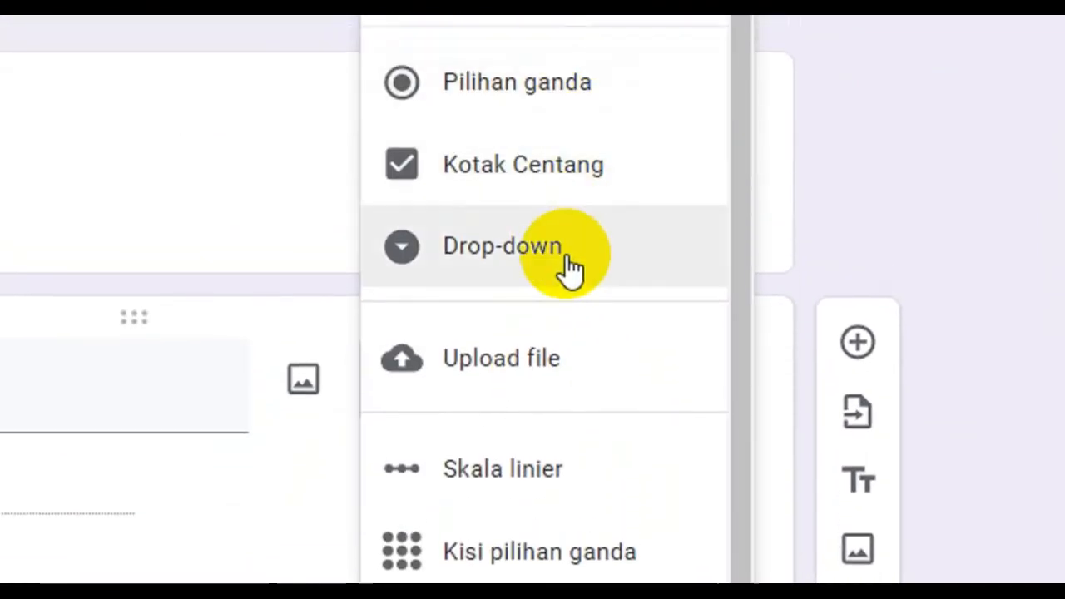
{"action": "left_click", "coordinate": [569, 270]}
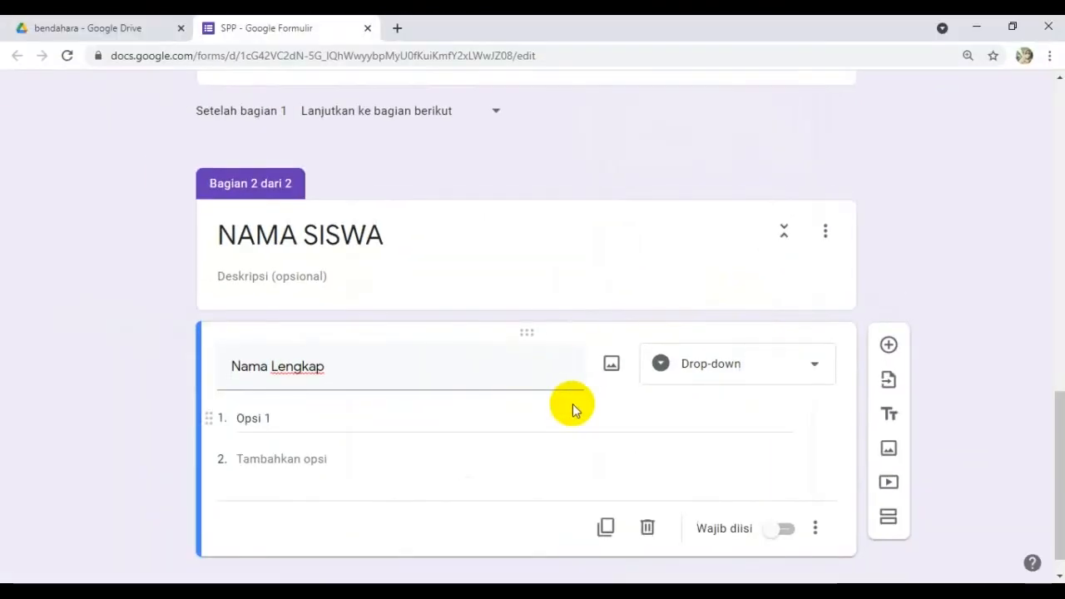
{"action": "left_click", "coordinate": [786, 531]}
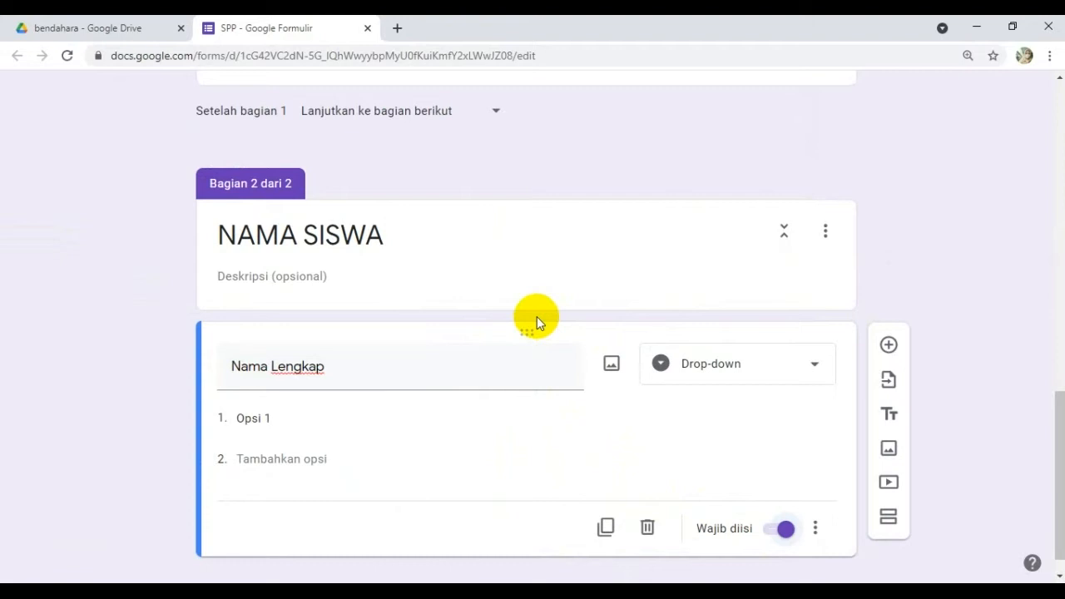
Duplicate the NAMA SISWA section with its Nama Lengkap question repeatedly until the form has 16 sections, one name section per class
{"action": "left_click", "coordinate": [826, 238]}
{"action": "left_click", "coordinate": [827, 328]}
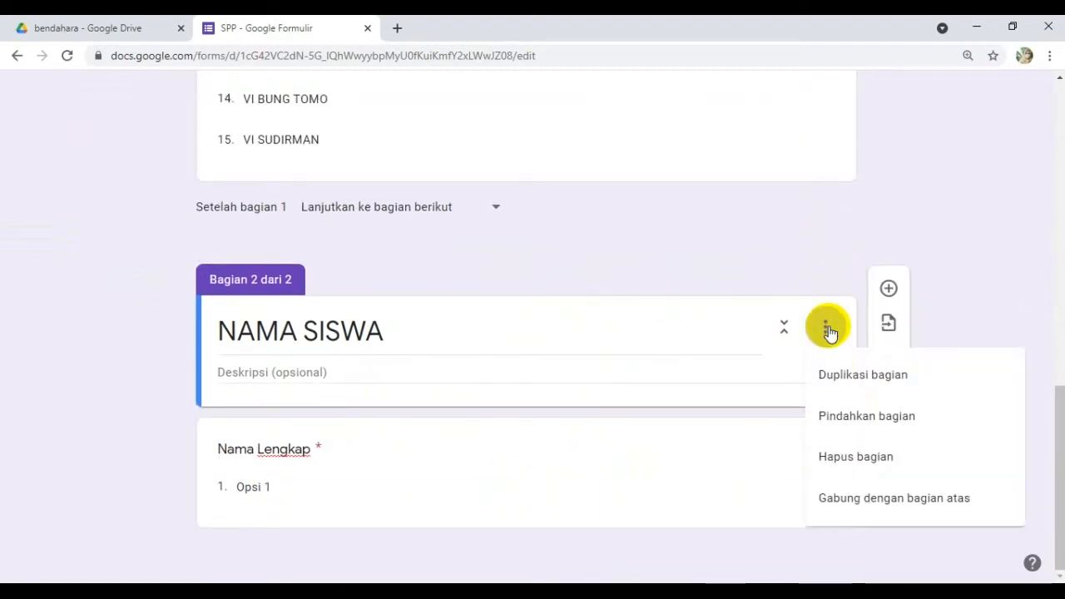
{"action": "left_click", "coordinate": [852, 379]}
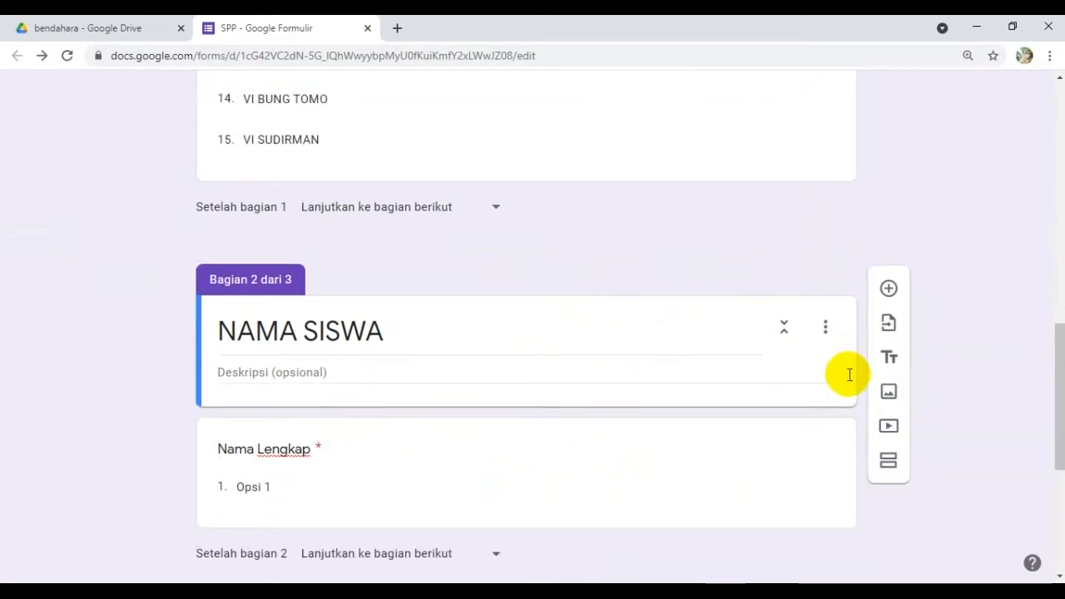
{"action": "scroll", "coordinate": [541, 462], "scroll_direction": "down", "scroll_amount": 3}
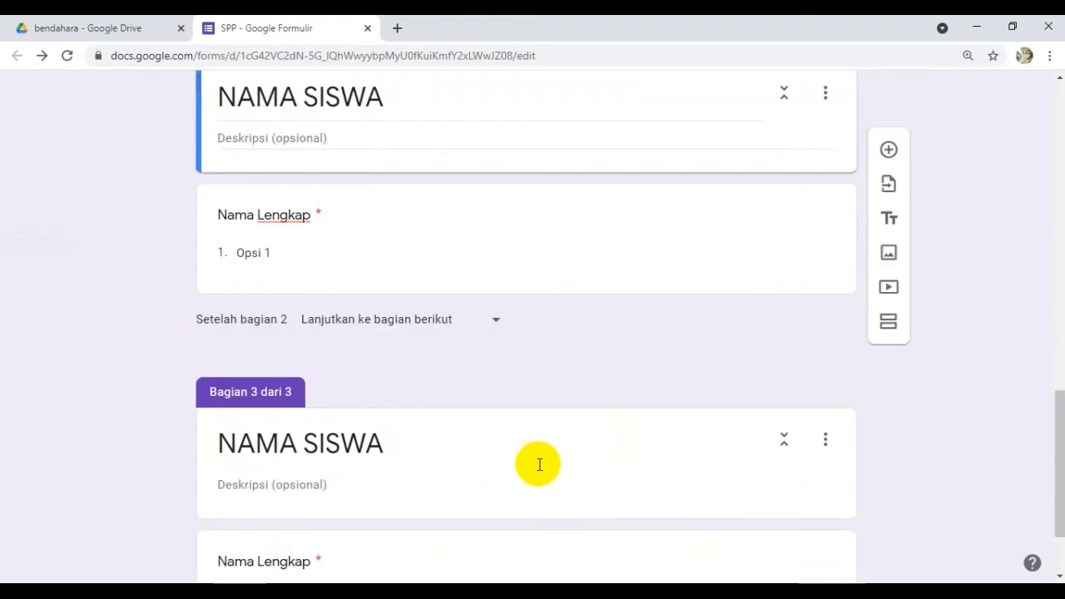
{"action": "left_click", "coordinate": [824, 438]}
{"action": "left_click", "coordinate": [845, 427]}
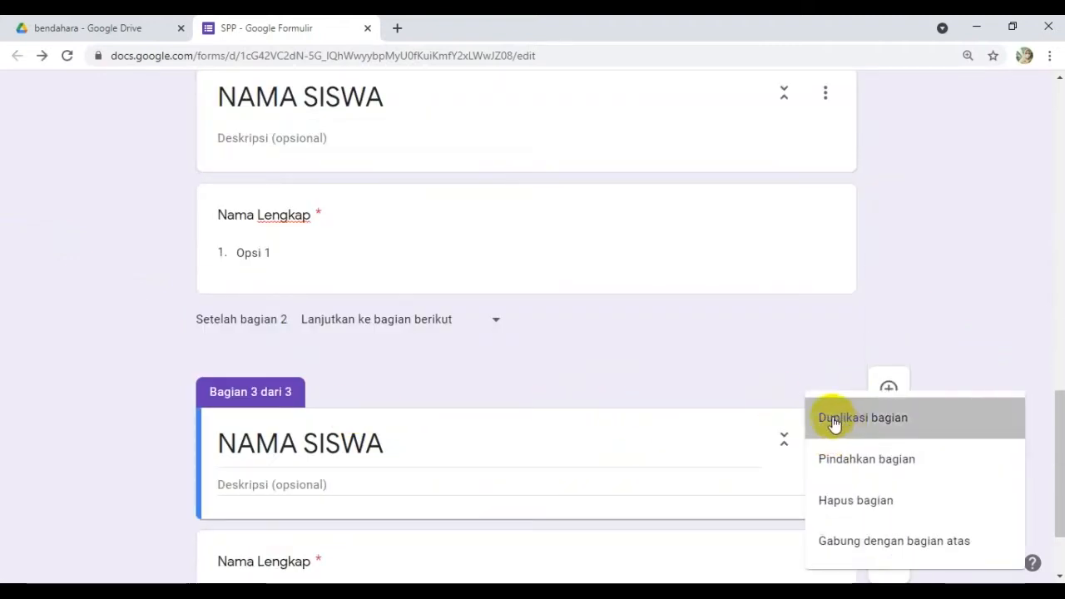
{"action": "left_click", "coordinate": [824, 440]}
{"action": "left_click", "coordinate": [844, 427]}
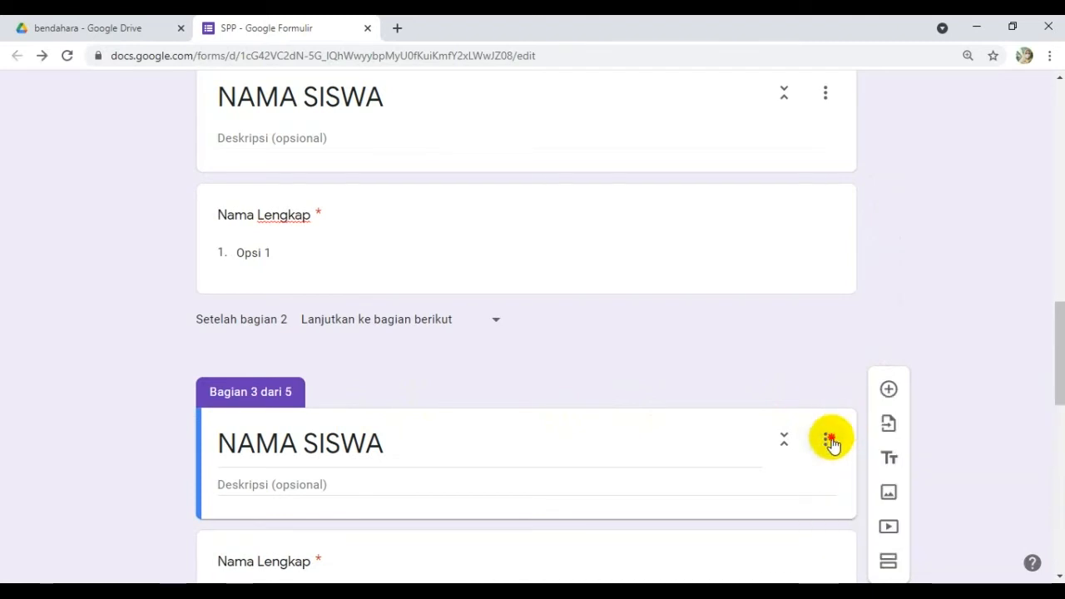
{"action": "left_click", "coordinate": [828, 439]}
{"action": "left_click", "coordinate": [842, 432]}
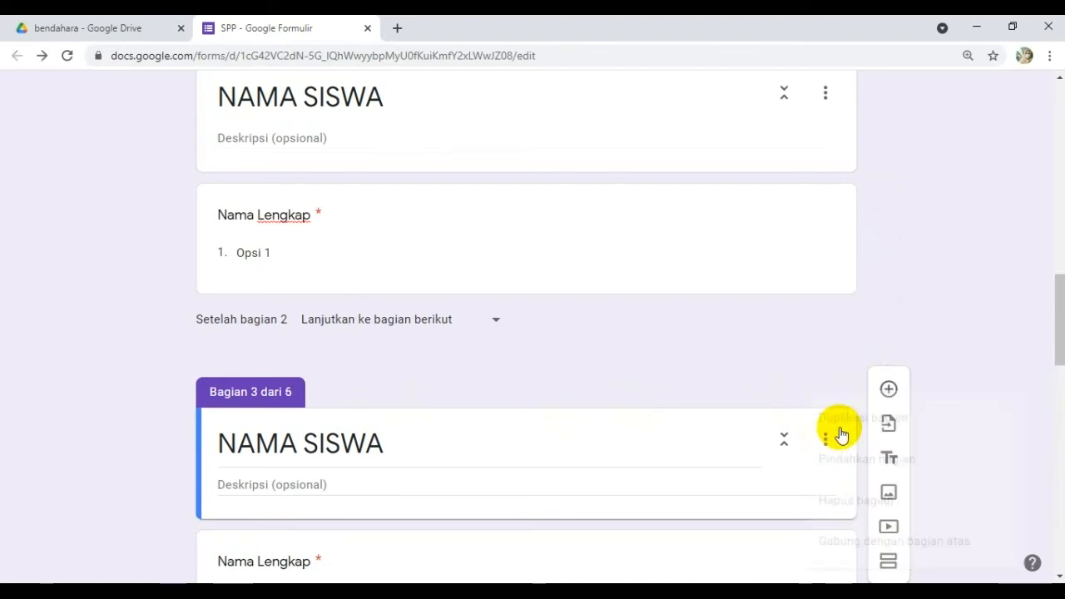
{"action": "left_click", "coordinate": [827, 441]}
{"action": "left_click", "coordinate": [832, 437]}
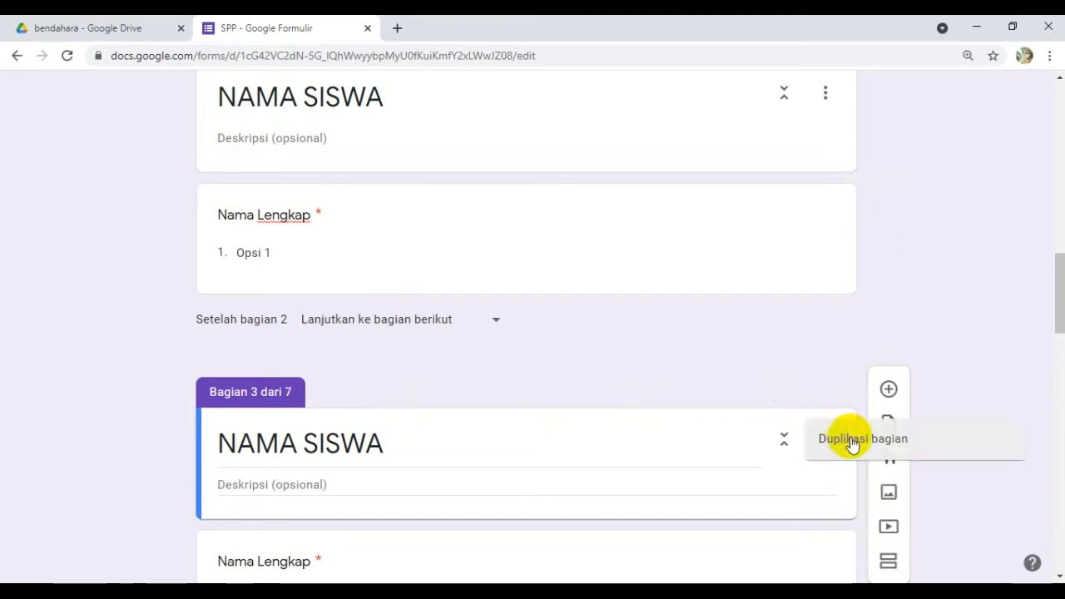
{"action": "left_click", "coordinate": [825, 439]}
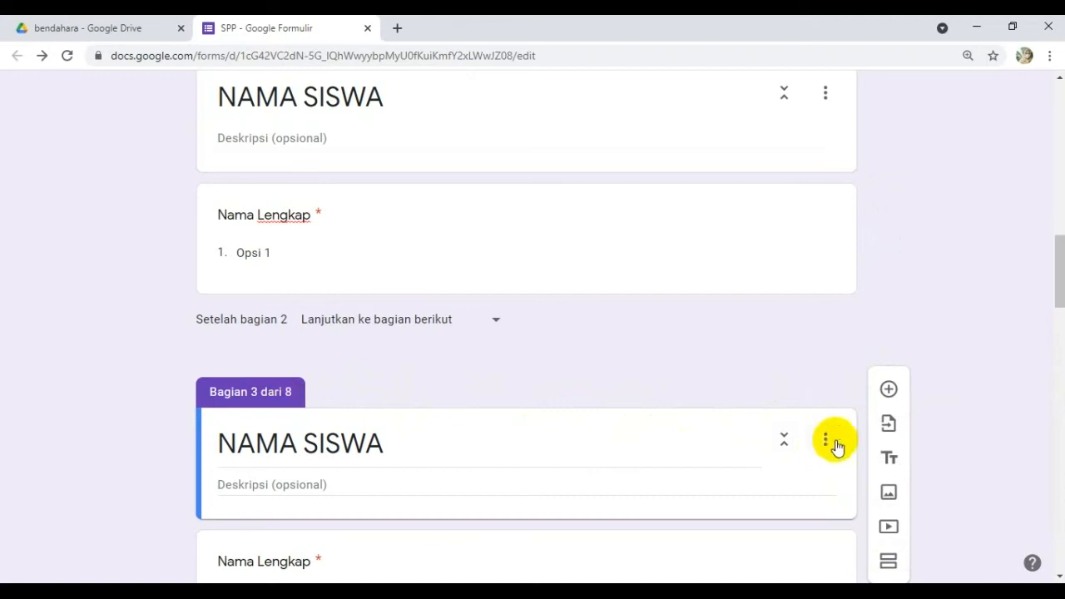
{"action": "left_click", "coordinate": [829, 441]}
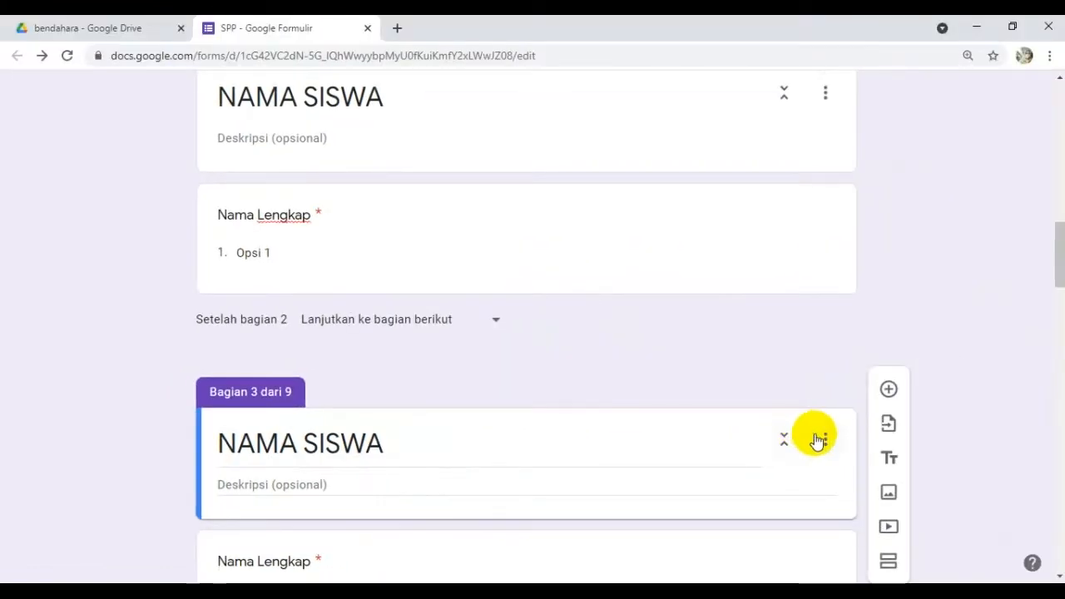
{"action": "left_click", "coordinate": [823, 440]}
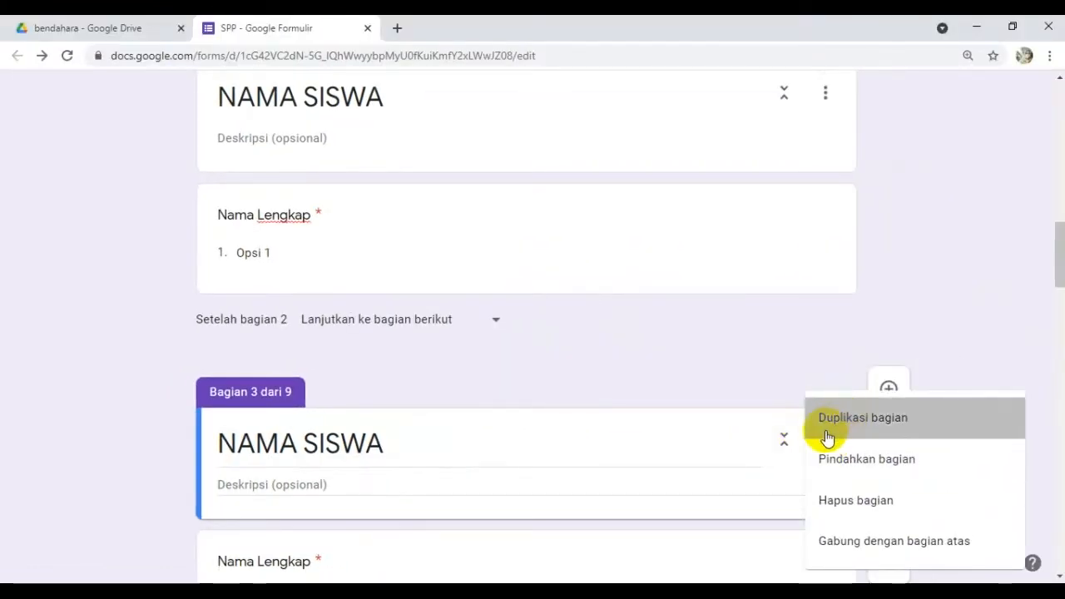
{"action": "left_click", "coordinate": [825, 435]}
{"action": "left_click", "coordinate": [825, 441]}
{"action": "left_click", "coordinate": [831, 435]}
{"action": "left_click", "coordinate": [825, 441]}
{"action": "left_click", "coordinate": [830, 435]}
{"action": "left_click", "coordinate": [825, 441]}
{"action": "left_click", "coordinate": [828, 436]}
{"action": "left_click", "coordinate": [825, 441]}
{"action": "left_click", "coordinate": [832, 435]}
{"action": "left_click", "coordinate": [825, 441]}
{"action": "left_click", "coordinate": [832, 435]}
{"action": "left_click", "coordinate": [823, 440]}
{"action": "left_click", "coordinate": [851, 432]}
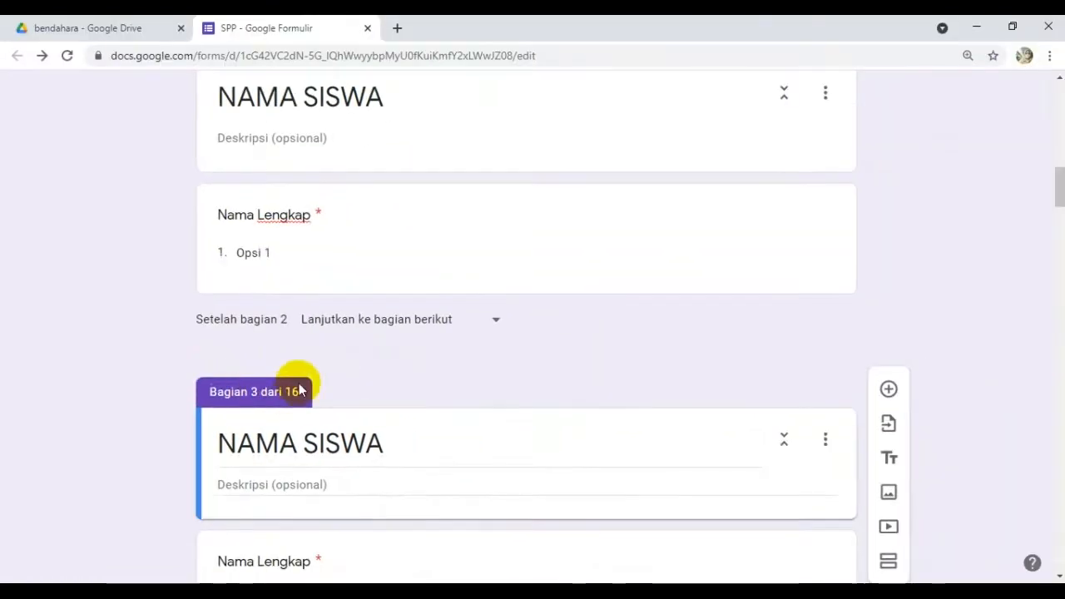
{"action": "scroll", "coordinate": [303, 383], "scroll_direction": "up", "scroll_amount": 5}
{"action": "scroll", "coordinate": [316, 370], "scroll_direction": "down", "scroll_amount": 20}
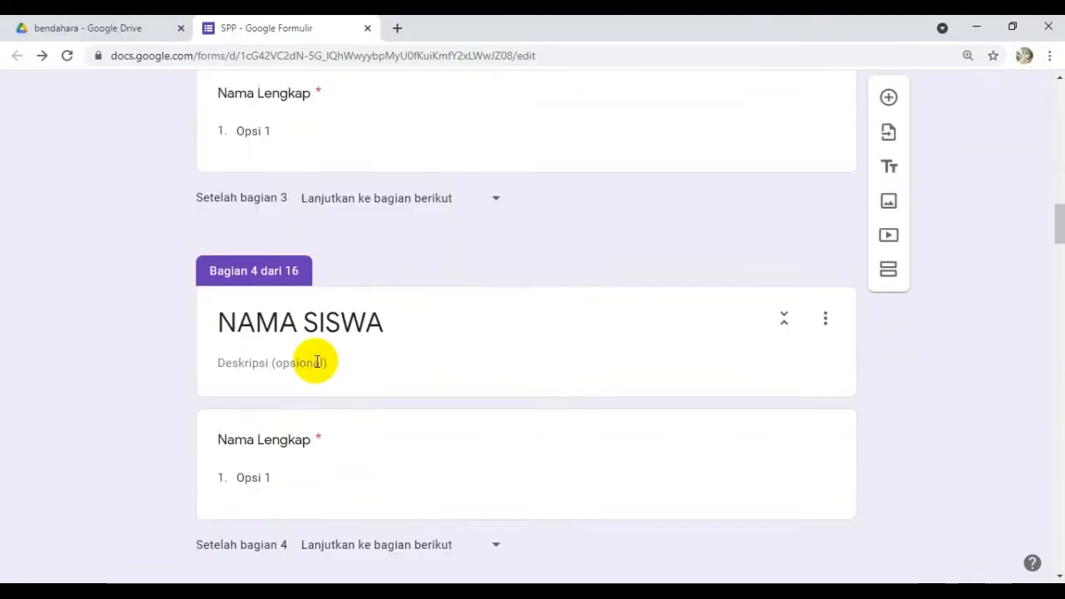
{"action": "scroll", "coordinate": [316, 358], "scroll_direction": "down", "scroll_amount": 20}
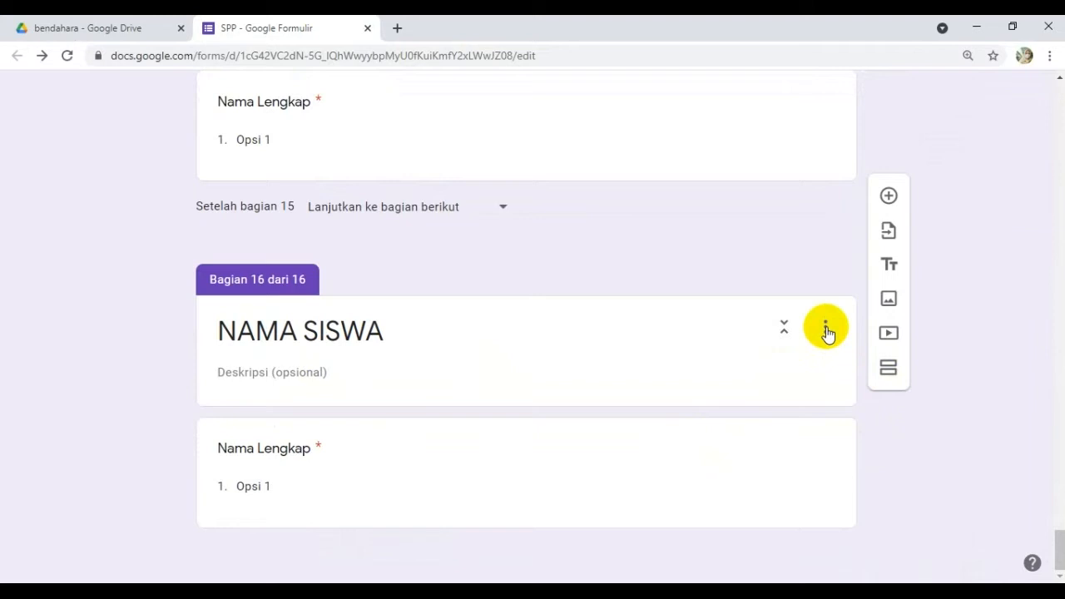
{"action": "left_click", "coordinate": [887, 373]}
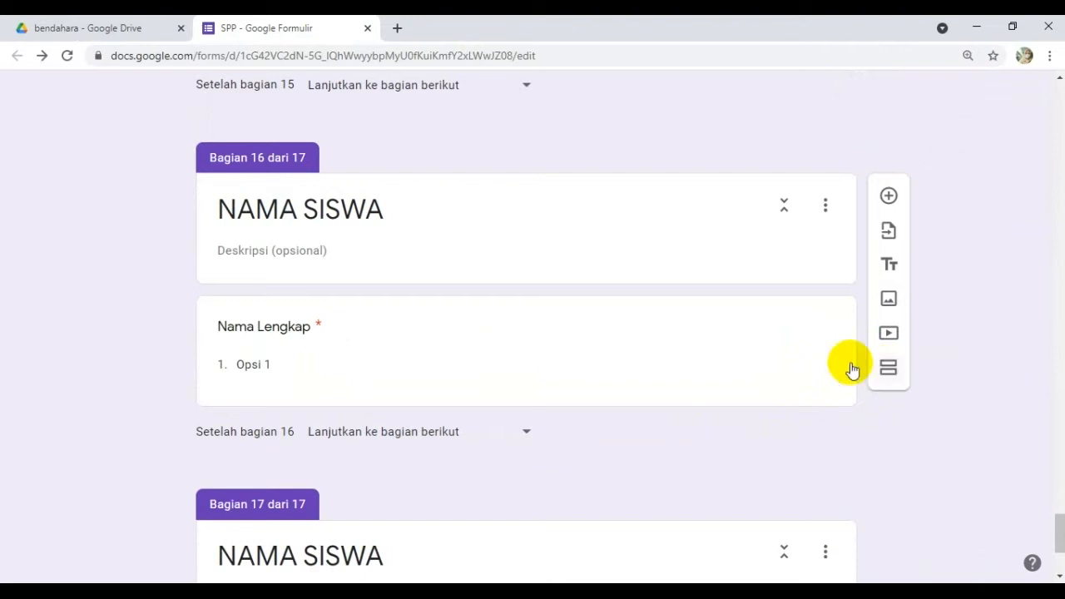
{"action": "key", "text": "ctrl+z"}
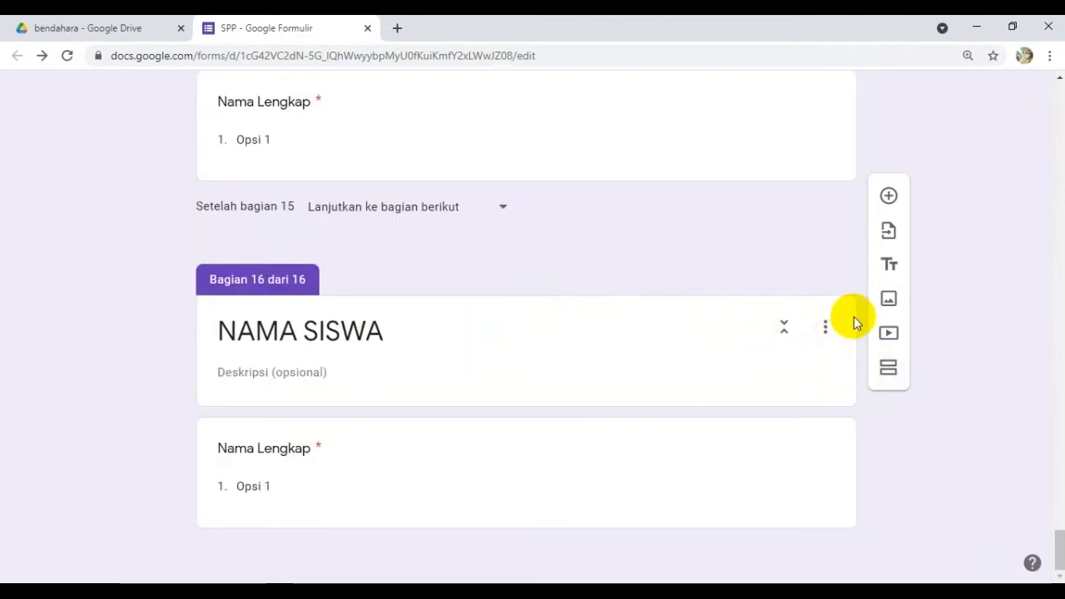
{"action": "left_click", "coordinate": [827, 325]}
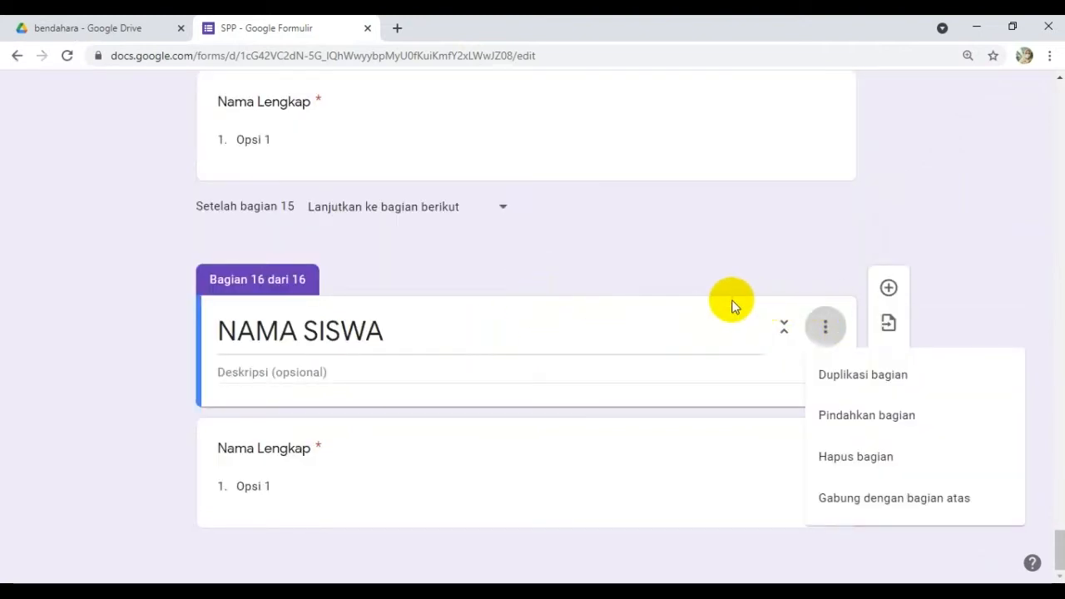
{"action": "left_click", "coordinate": [698, 303]}
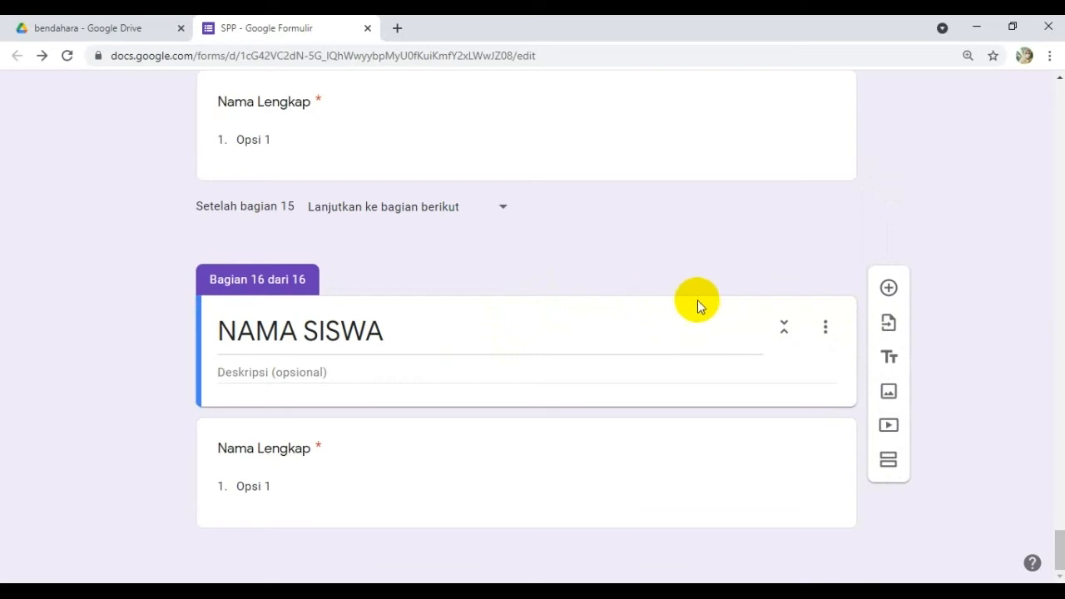
Add a new section after section 16 and title it "input pembayaran"
{"action": "left_click", "coordinate": [888, 460]}
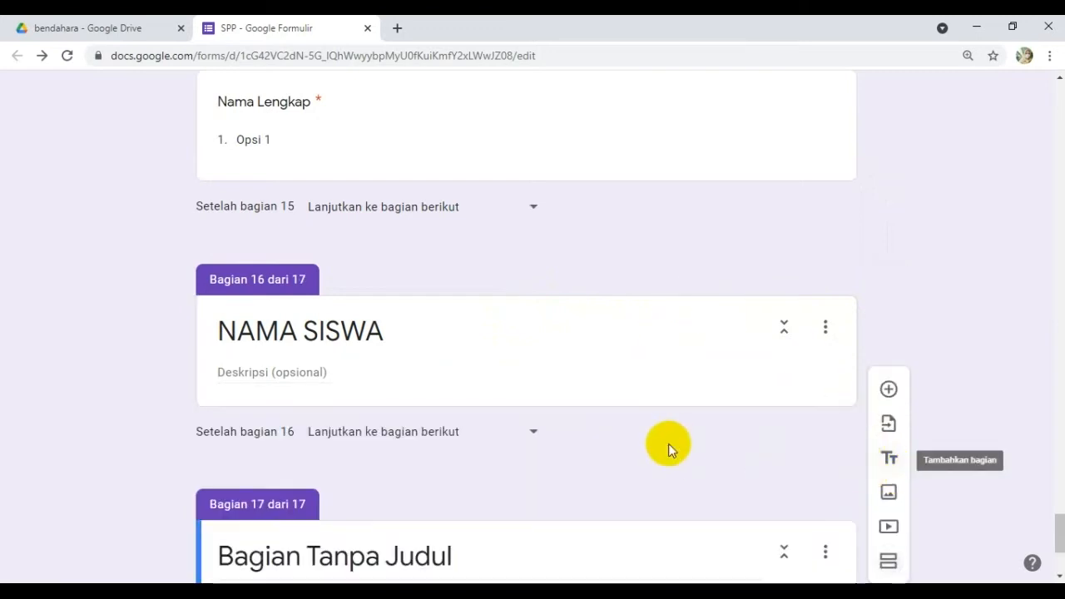
{"action": "left_click_drag", "start_coordinate": [495, 327], "coordinate": [202, 341]}
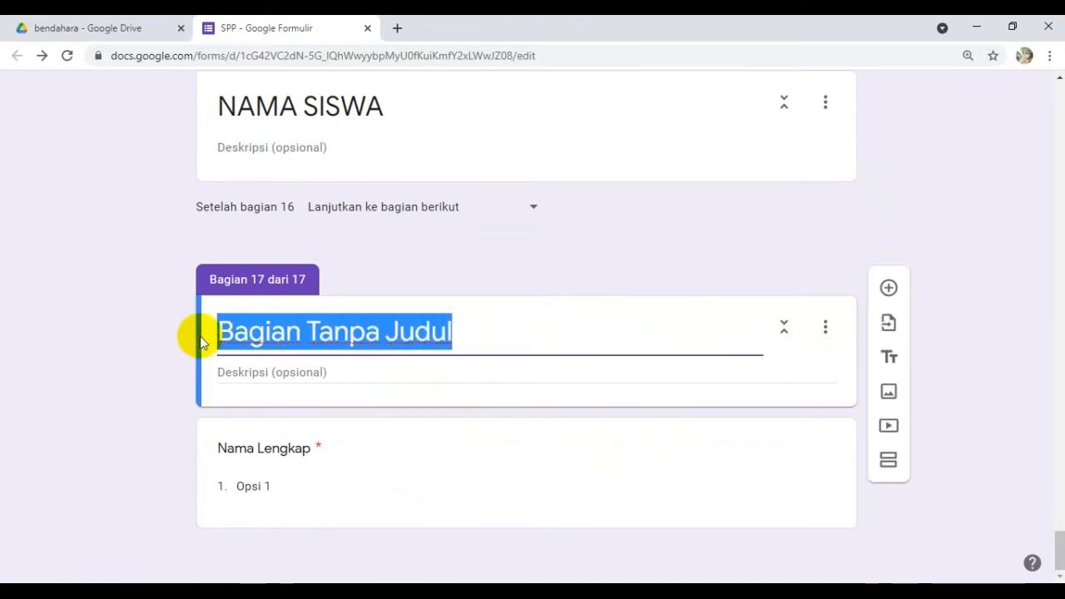
{"action": "type", "text": "input pem"}
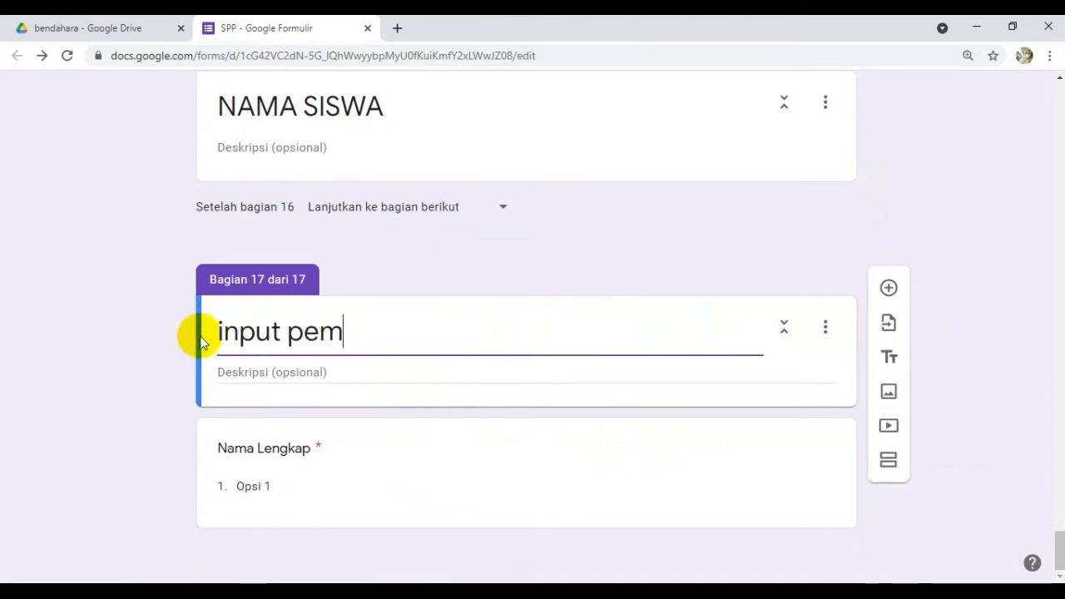
{"action": "type", "text": "bayaran"}
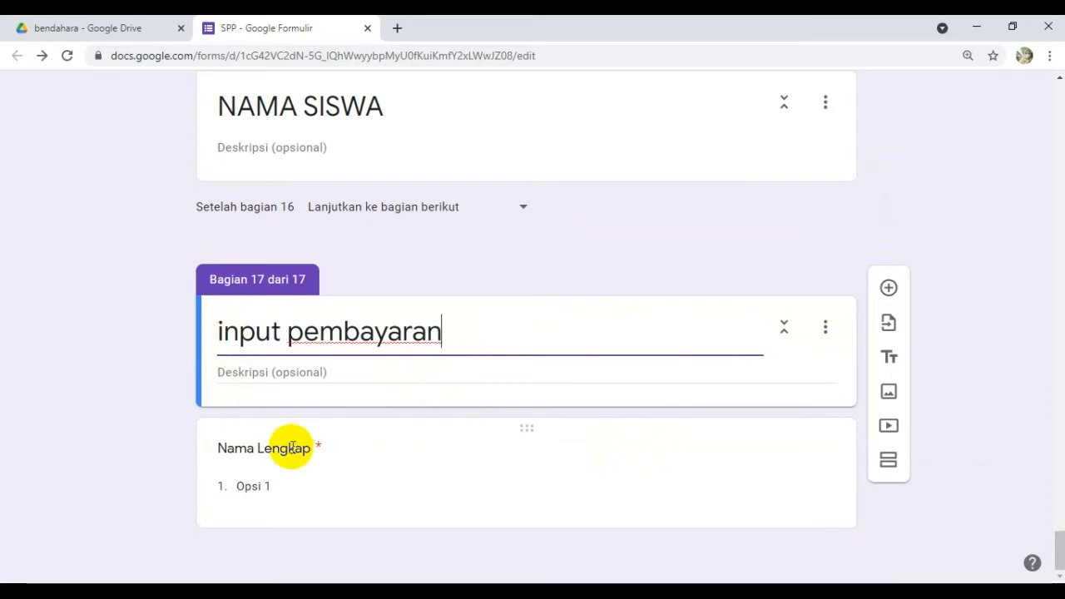
Retitle the Nama Lengkap question in the input pembayaran section as Bulan
{"action": "left_click", "coordinate": [291, 448]}
{"action": "type", "text": "Bu"}
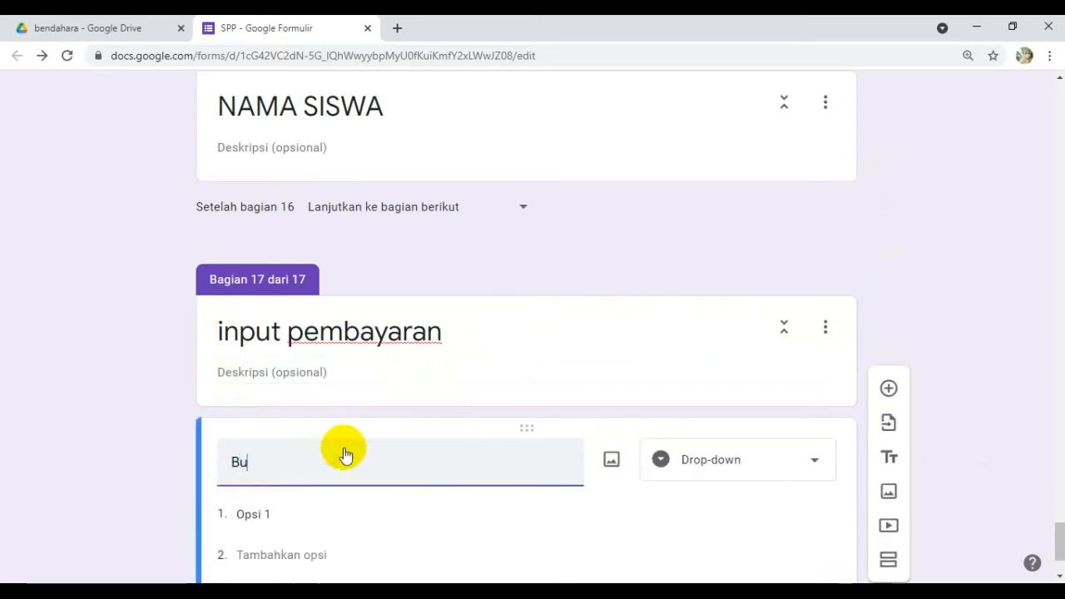
{"action": "type", "text": "lan"}
{"action": "scroll", "coordinate": [345, 455], "scroll_direction": "down", "scroll_amount": 2}
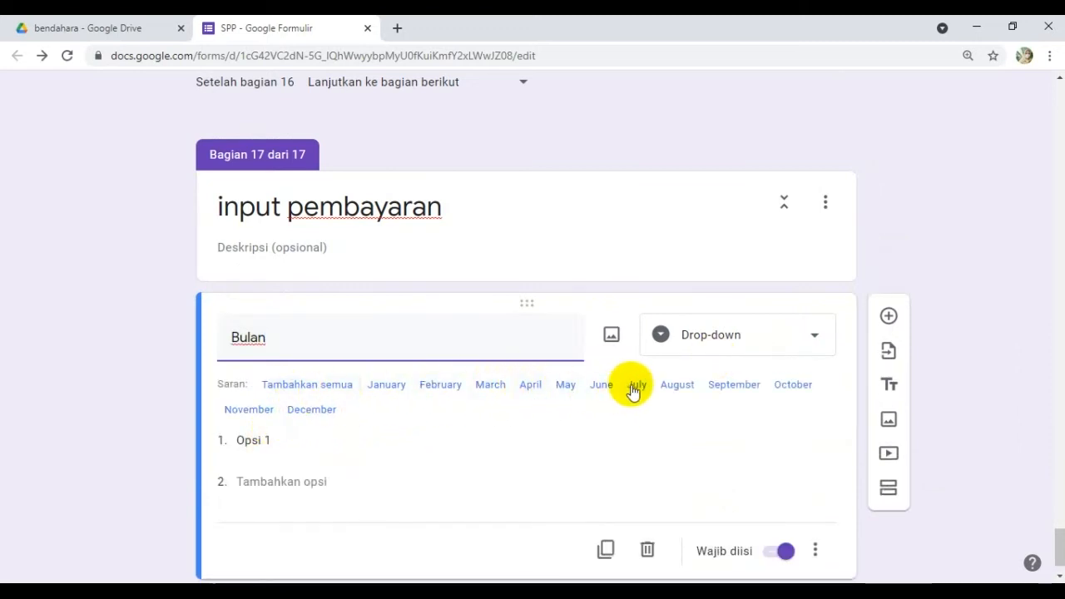
Enter Juli, Ags, Sept, Okt, Nop and Des as the first six options of the Bulan drop-down
{"action": "left_click", "coordinate": [274, 443]}
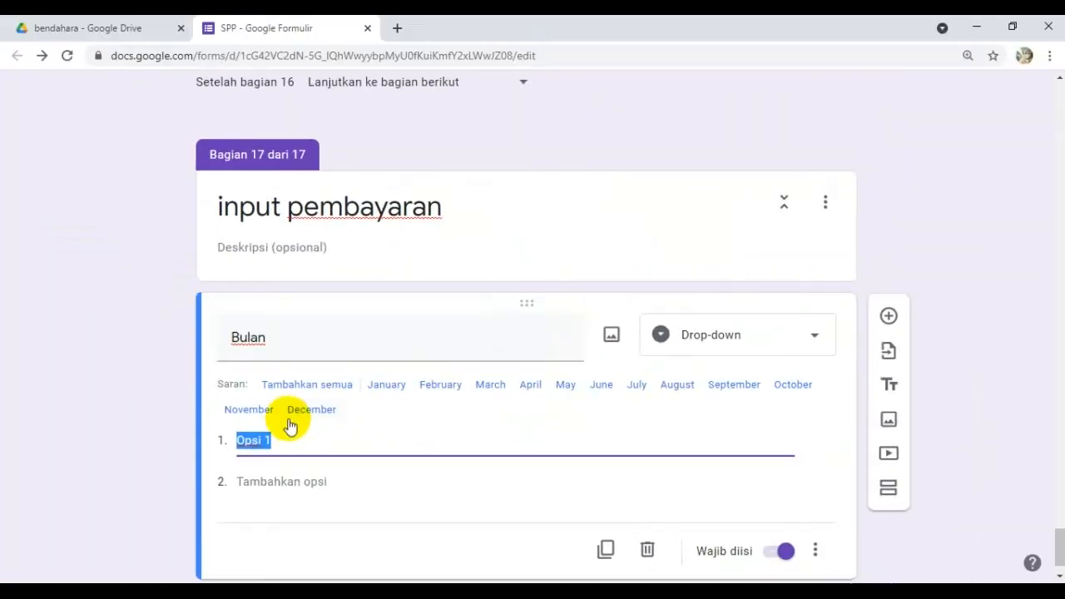
{"action": "type", "text": "Jul"}
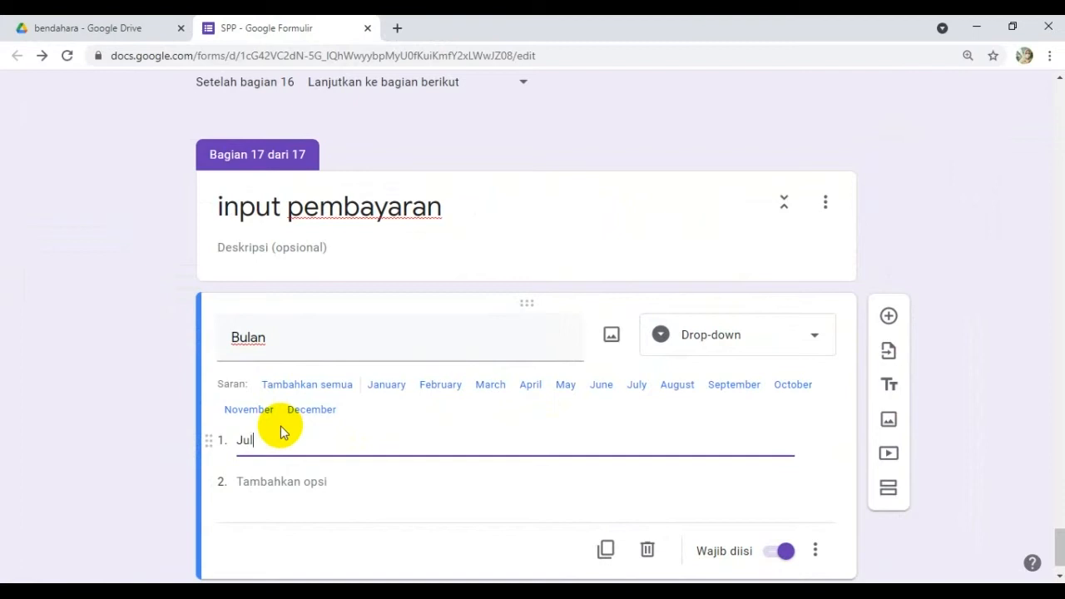
{"action": "type", "text": "i"}
{"action": "key", "text": "Return"}
{"action": "type", "text": "Ags"}
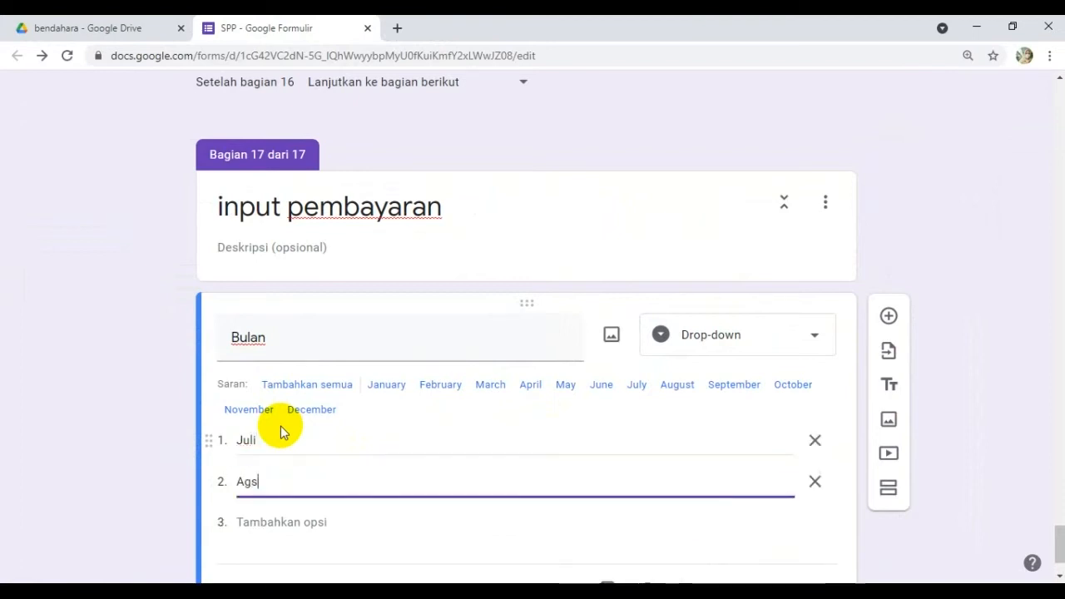
{"action": "key", "text": "Return"}
{"action": "type", "text": "Sept"}
{"action": "key", "text": "Return"}
{"action": "type", "text": "Okt"}
{"action": "key", "text": "Return"}
{"action": "type", "text": "Nop"}
{"action": "key", "text": "Return"}
{"action": "type", "text": "Des"}
Add Jan, Feb, Mar, Apr, Mei and Juni as further Bulan options, keeping the question required
{"action": "key", "text": "Return"}
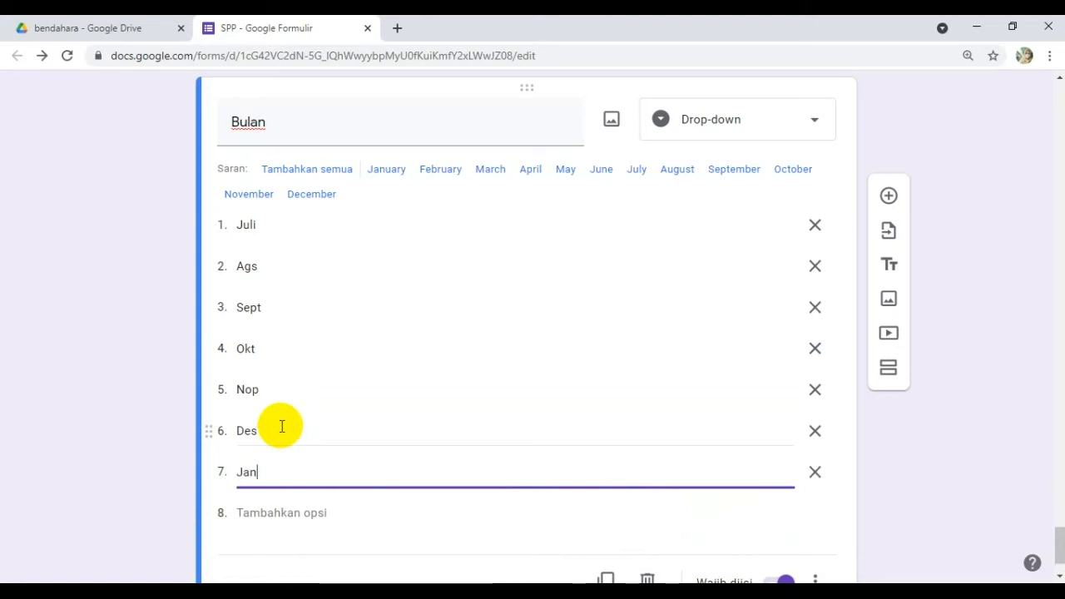
{"action": "key", "text": "Return"}
{"action": "type", "text": "Feb"}
{"action": "key", "text": "Return"}
{"action": "type", "text": "Mar"}
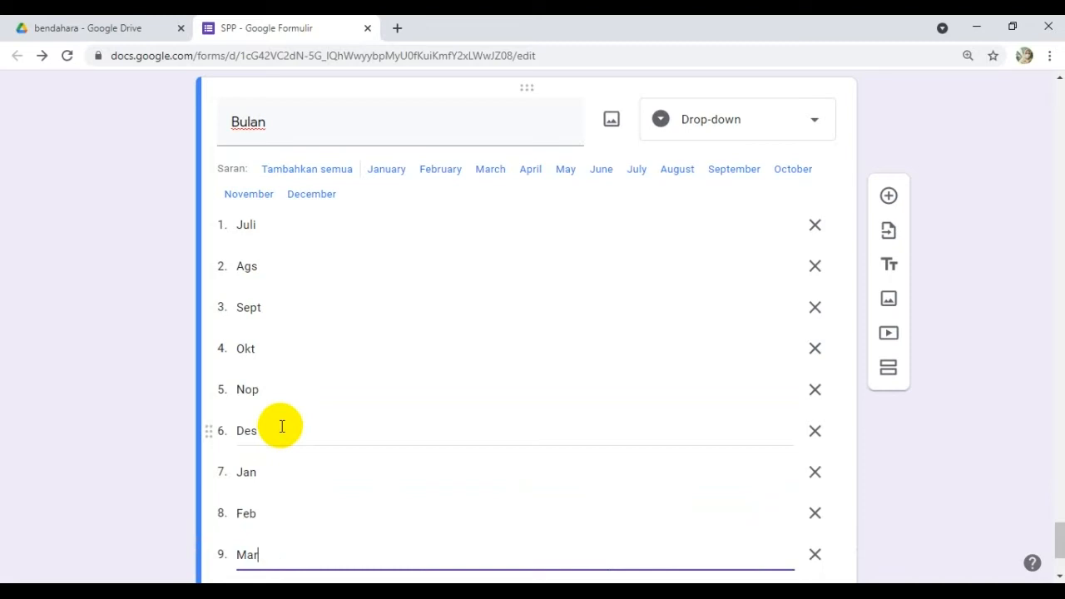
{"action": "key", "text": "Return"}
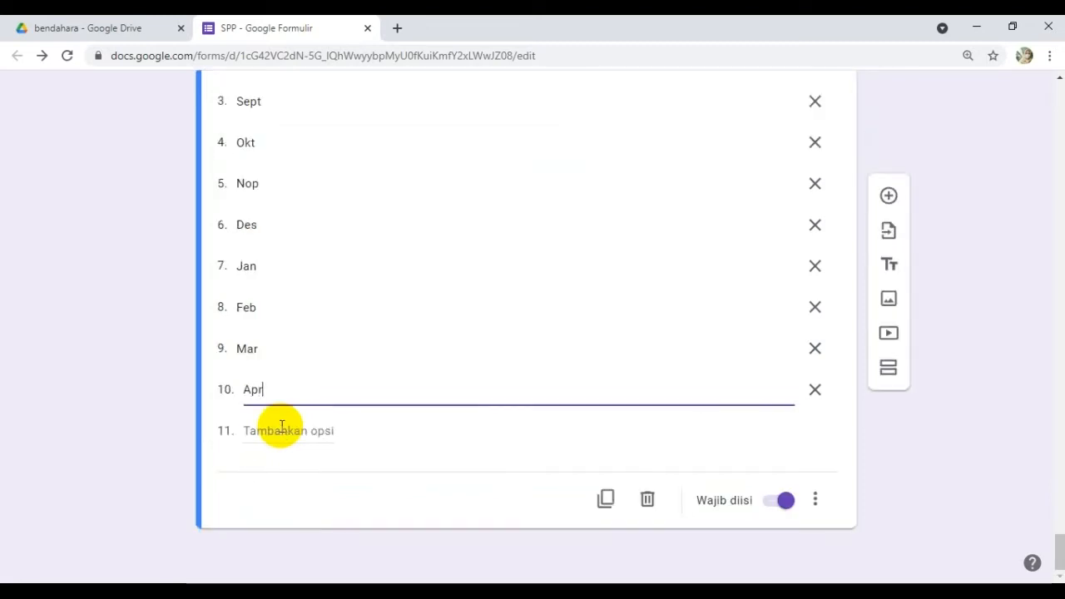
{"action": "key", "text": "Return"}
{"action": "type", "text": "Mei"}
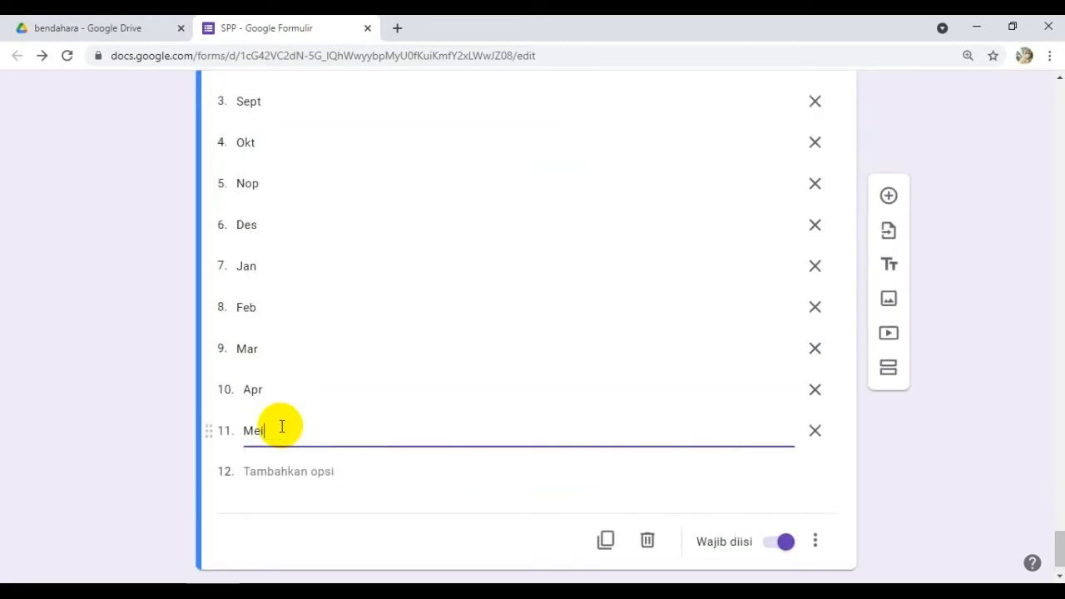
{"action": "key", "text": "Return"}
{"action": "type", "text": "Juni"}
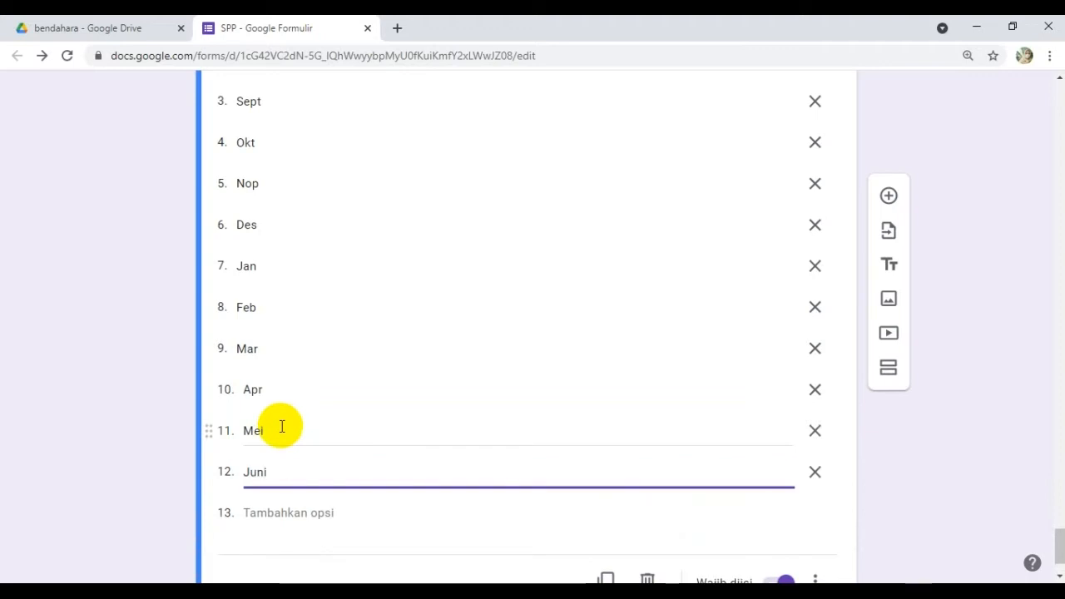
{"action": "scroll", "coordinate": [283, 424], "scroll_direction": "up", "scroll_amount": 5}
{"action": "scroll", "coordinate": [297, 416], "scroll_direction": "down", "scroll_amount": 5}
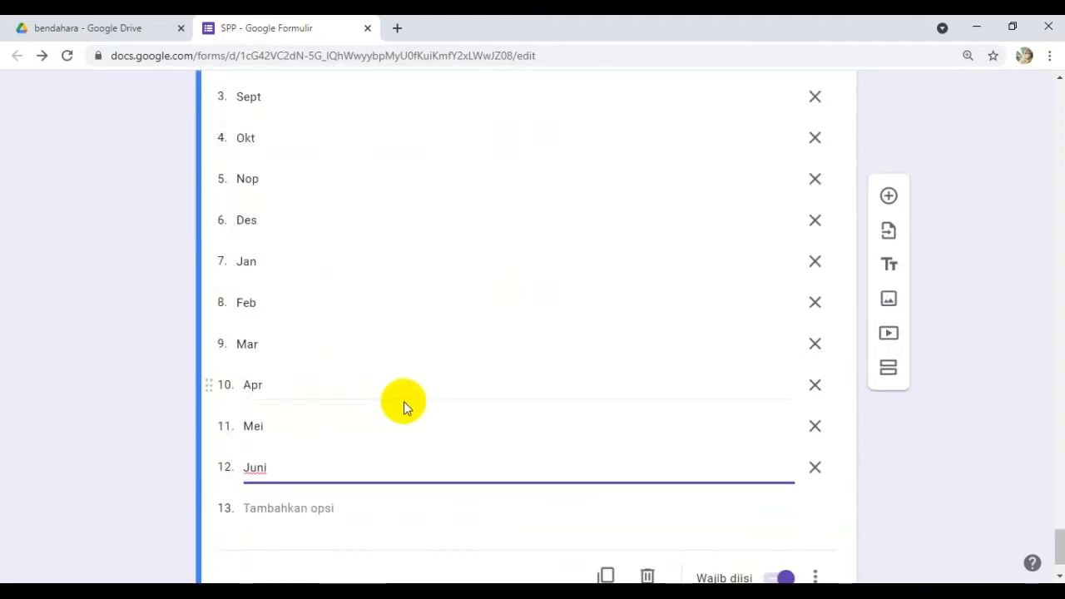
{"action": "scroll", "coordinate": [403, 401], "scroll_direction": "down", "scroll_amount": 1}
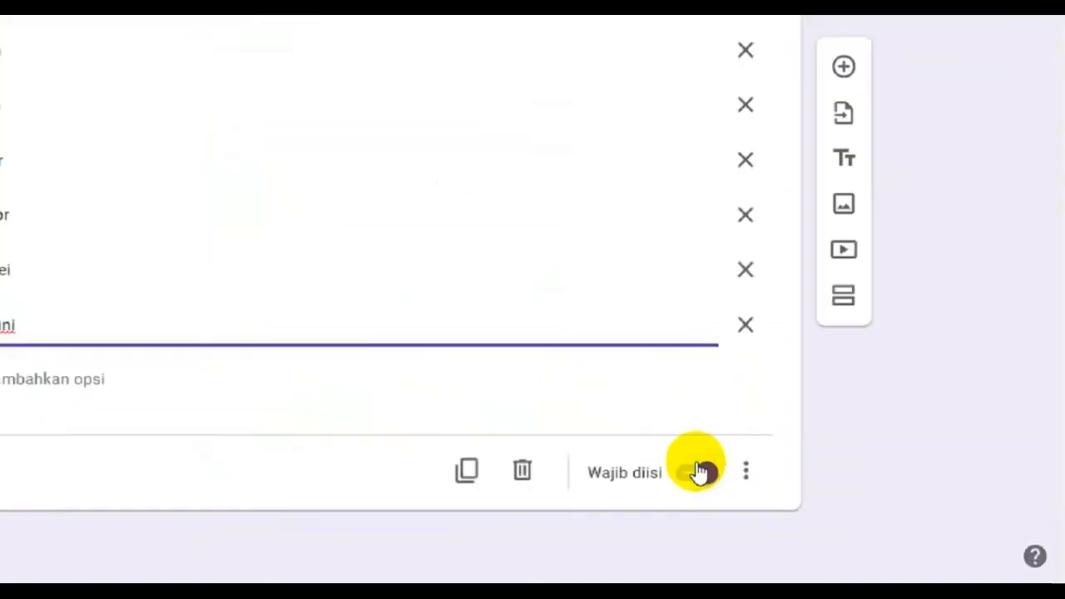
{"action": "left_click", "coordinate": [699, 471]}
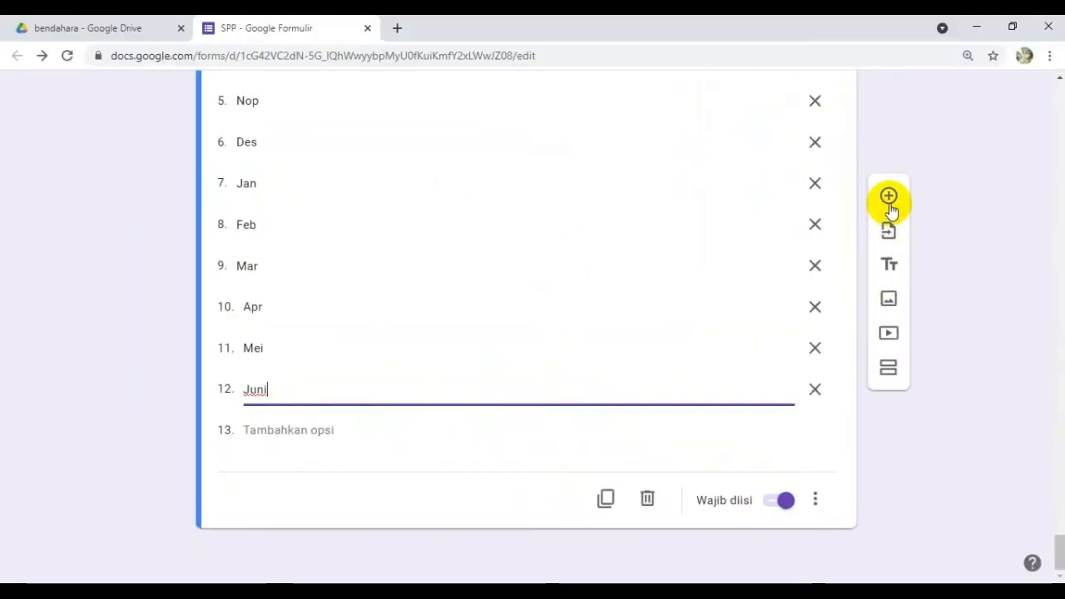
Add a new question below Bulan, title it Jumlah and set its type to Drop-down
{"action": "left_click", "coordinate": [888, 199]}
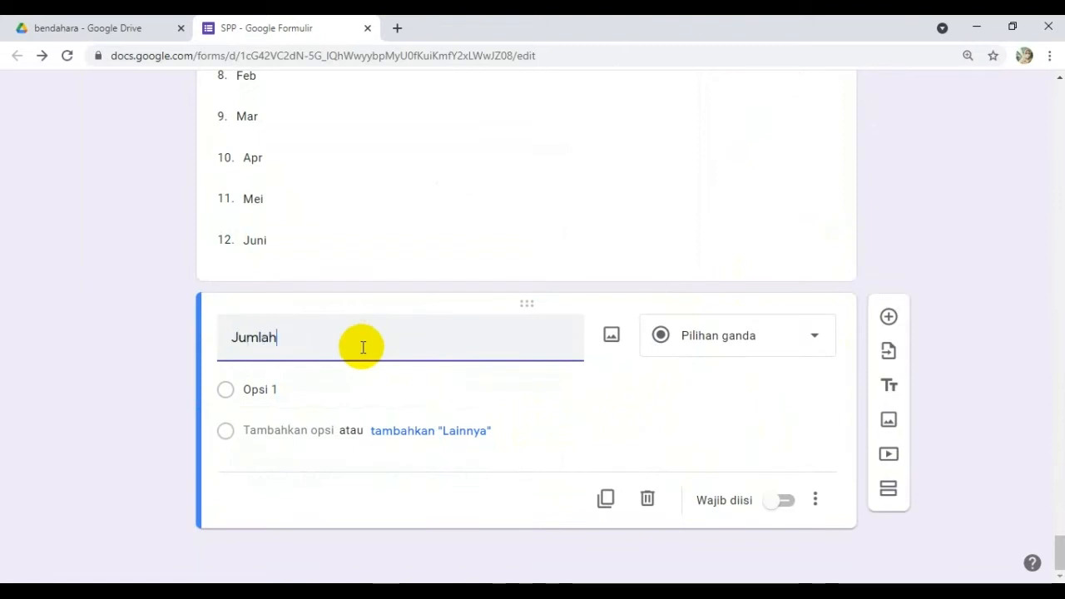
{"action": "scroll", "coordinate": [362, 350], "scroll_direction": "up", "scroll_amount": 5}
{"action": "scroll", "coordinate": [361, 353], "scroll_direction": "down", "scroll_amount": 5}
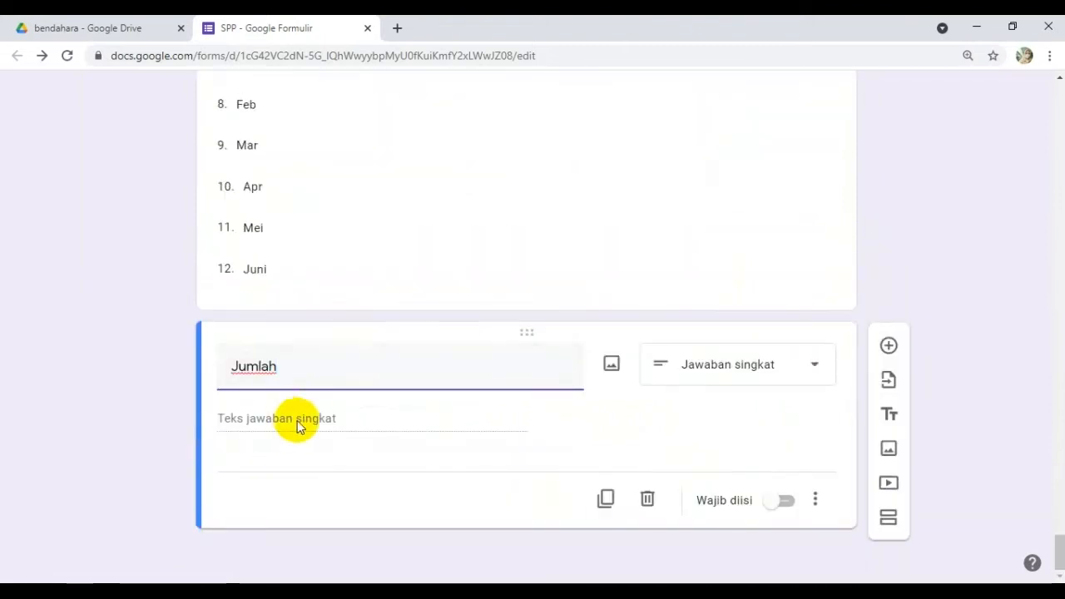
{"action": "left_click", "coordinate": [780, 368]}
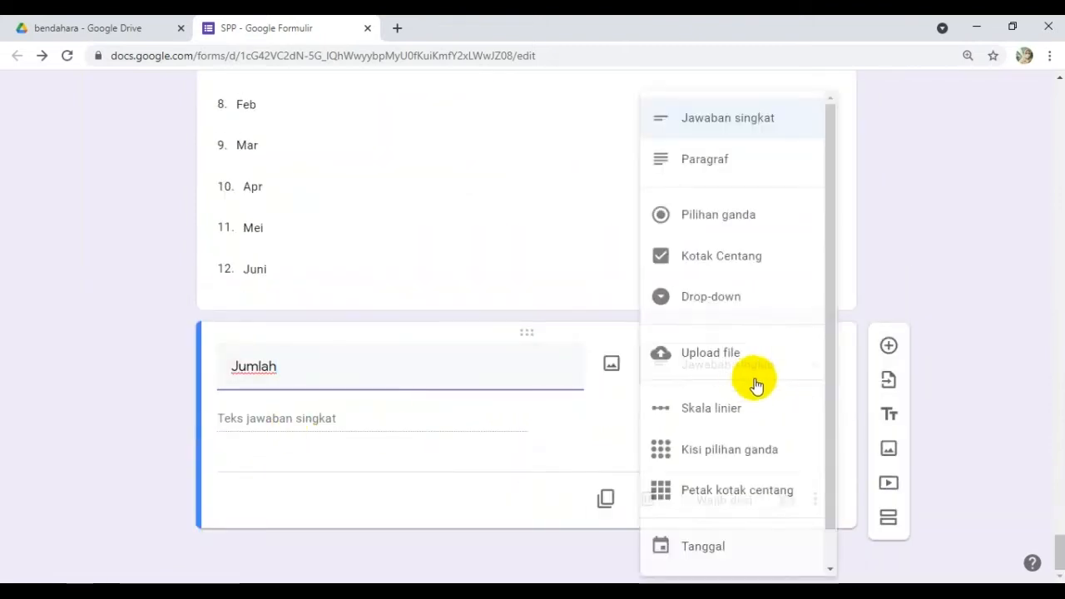
{"action": "left_click", "coordinate": [699, 299]}
Enter 100000, 75000, 50000, 25000 and 0 as the Jumlah options and make the question required
{"action": "left_click", "coordinate": [283, 423]}
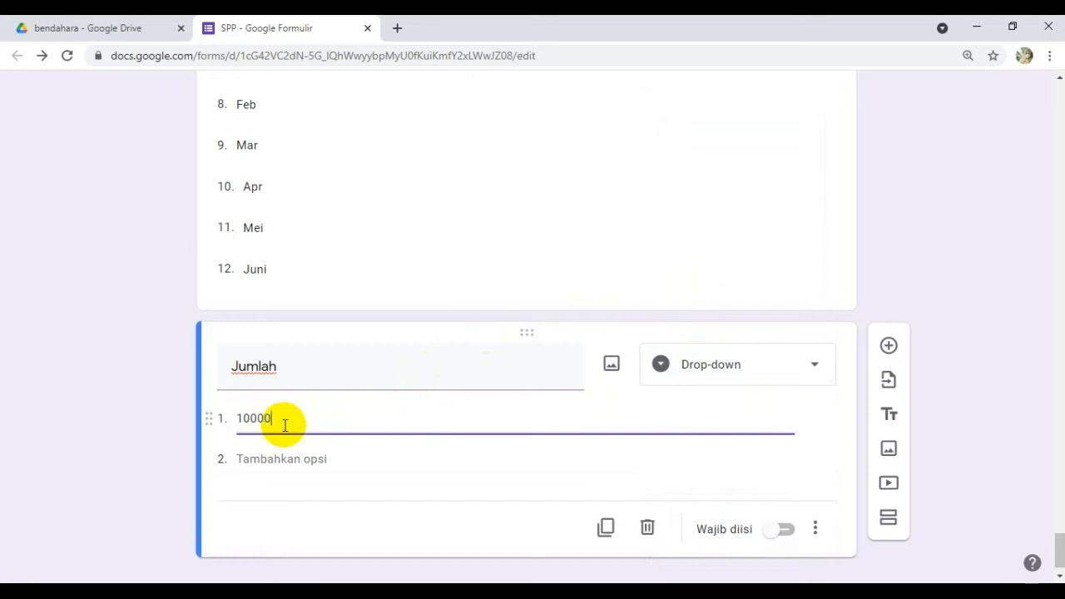
{"action": "key", "text": "Return"}
{"action": "type", "text": "75000"}
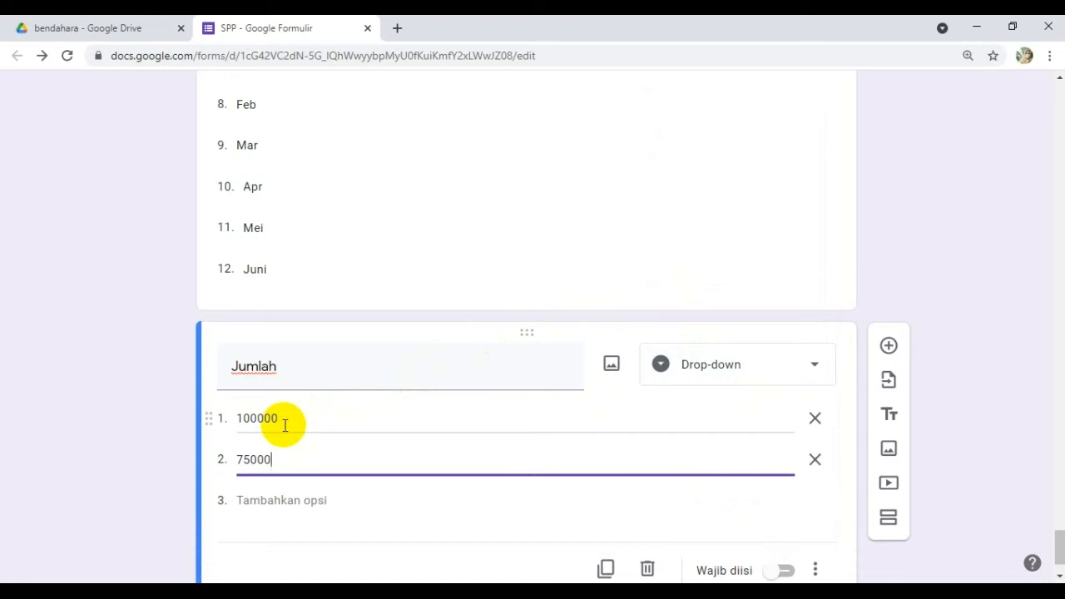
{"action": "key", "text": "Return"}
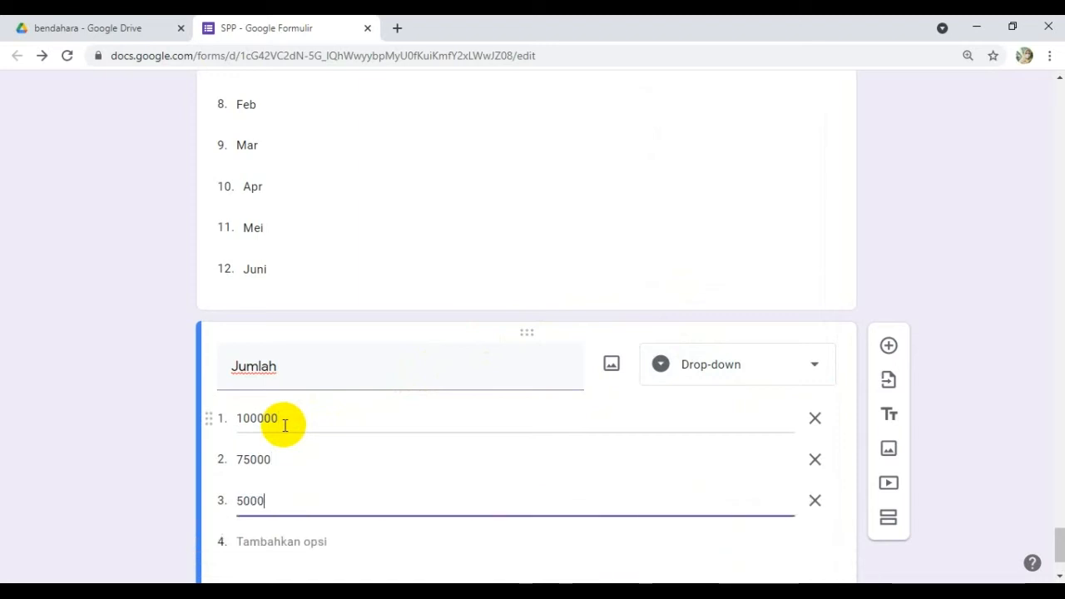
{"action": "key", "text": "Return"}
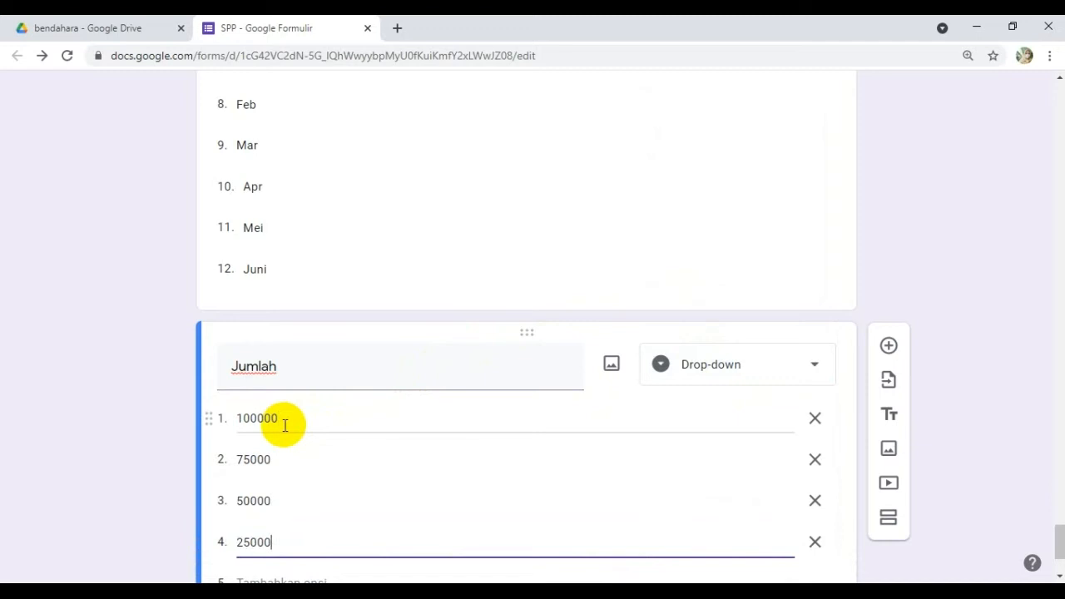
{"action": "key", "text": "Return"}
{"action": "type", "text": "0"}
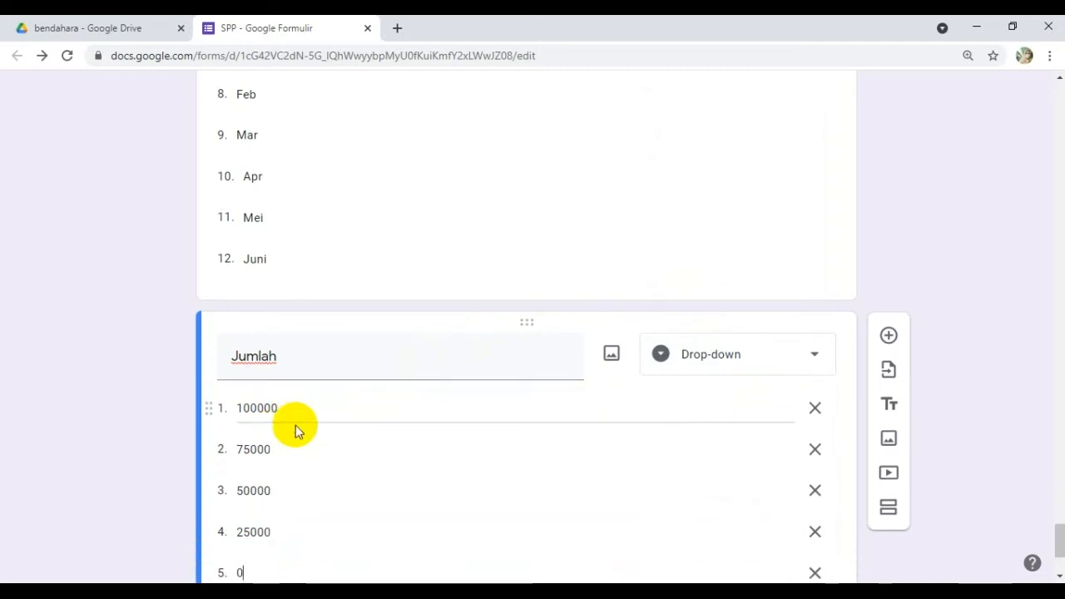
{"action": "scroll", "coordinate": [295, 430], "scroll_direction": "down", "scroll_amount": 3}
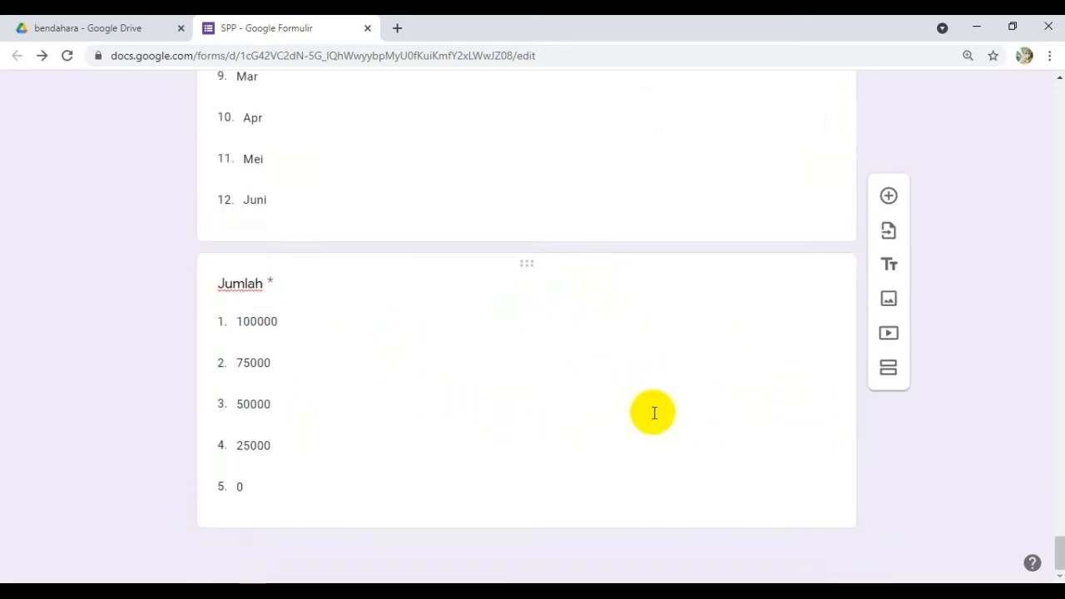
{"action": "left_click", "coordinate": [653, 413]}
Paste the copied list of student names as the options of the Nama Lengkap question in section 2
{"action": "scroll", "coordinate": [740, 509], "scroll_direction": "up", "scroll_amount": 6}
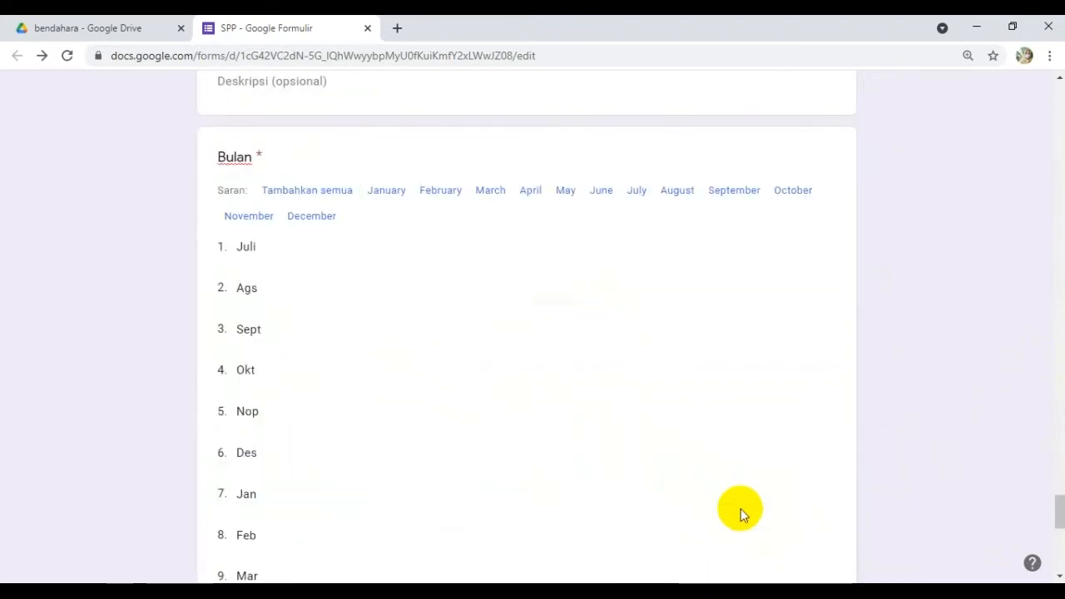
{"action": "scroll", "coordinate": [740, 509], "scroll_direction": "up", "scroll_amount": 20}
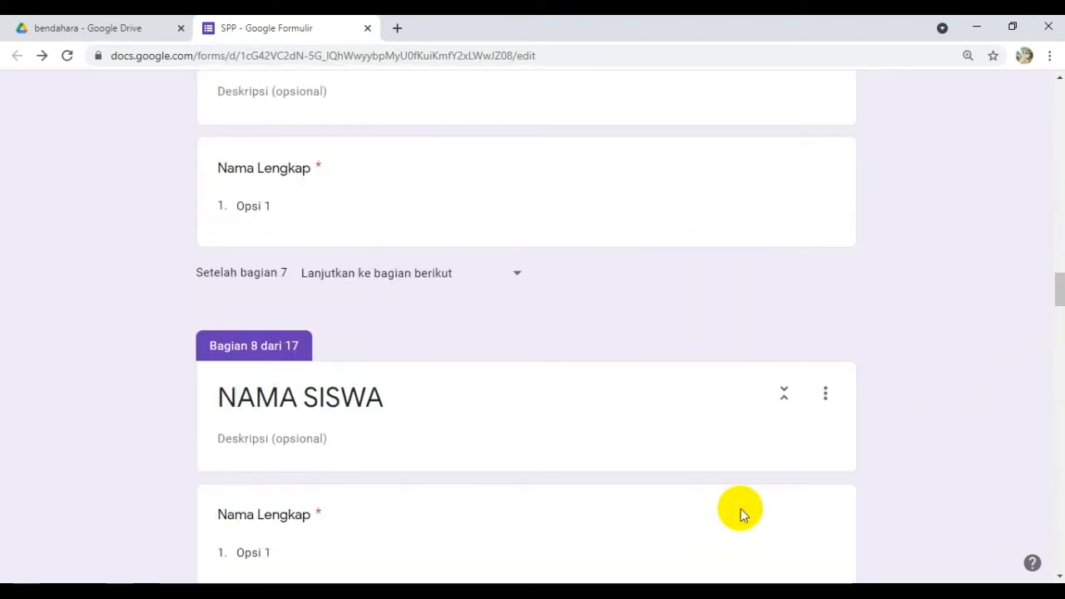
{"action": "scroll", "coordinate": [740, 509], "scroll_direction": "up", "scroll_amount": 20}
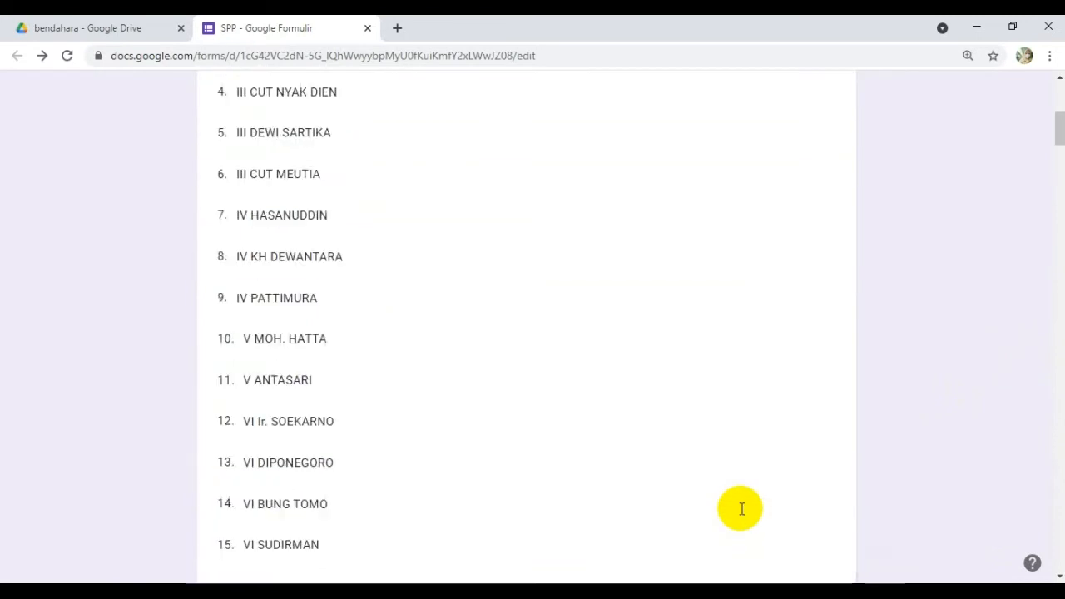
{"action": "scroll", "coordinate": [740, 508], "scroll_direction": "up", "scroll_amount": 5}
{"action": "scroll", "coordinate": [741, 508], "scroll_direction": "down", "scroll_amount": 10}
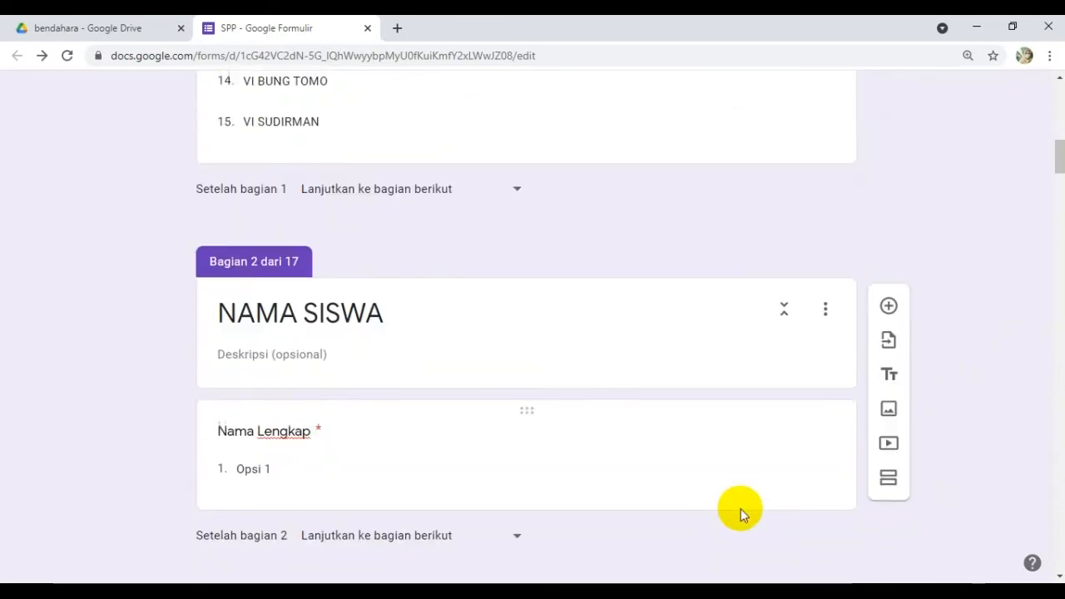
{"action": "scroll", "coordinate": [740, 508], "scroll_direction": "down", "scroll_amount": 1}
{"action": "left_click", "coordinate": [799, 266]}
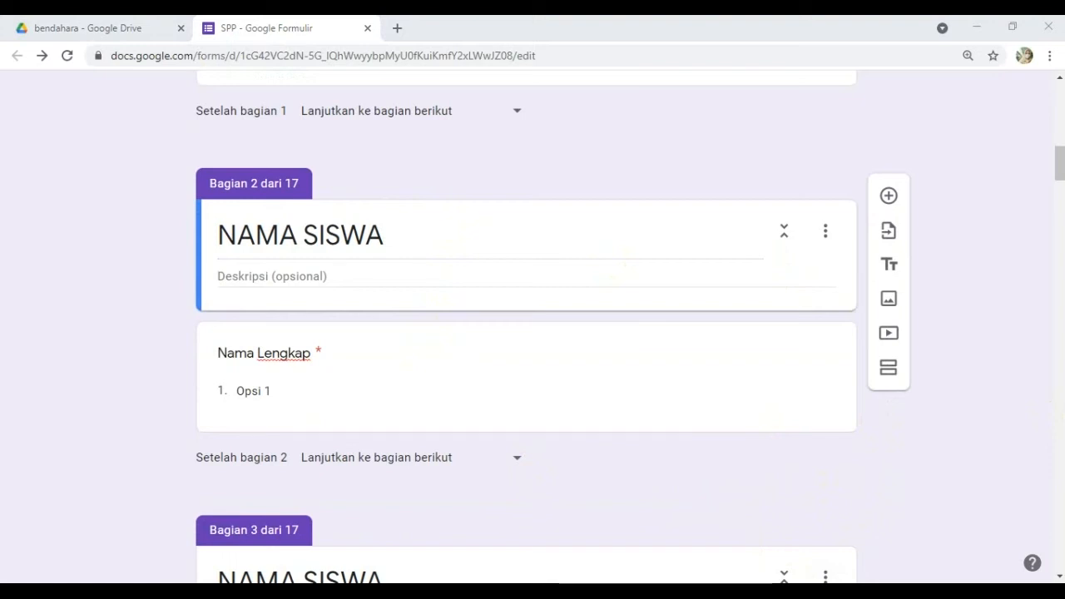
{"action": "left_click", "coordinate": [278, 388]}
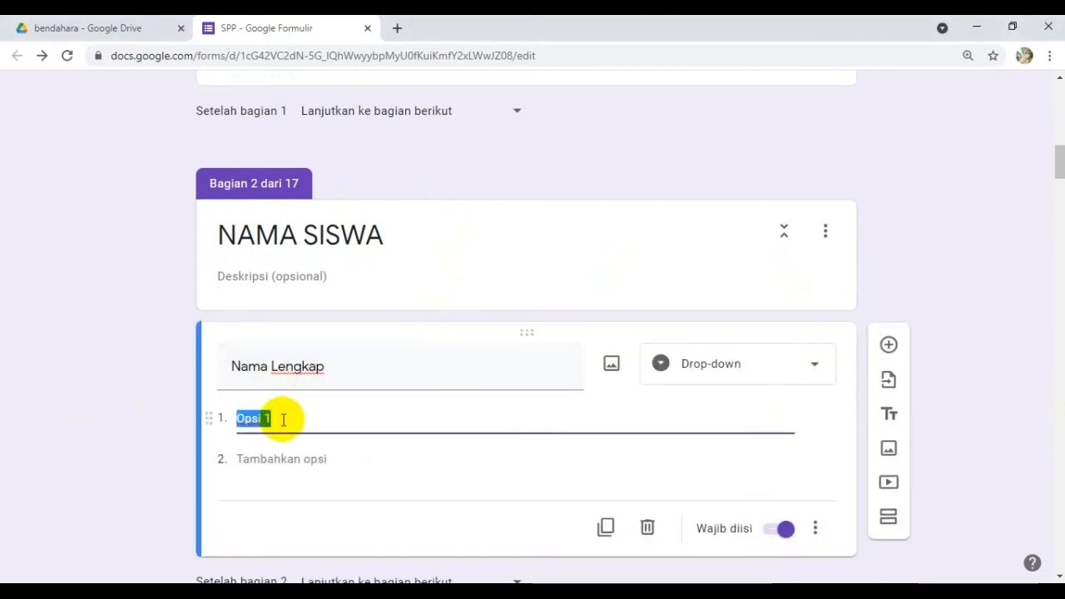
{"action": "key", "text": "ctrl+v"}
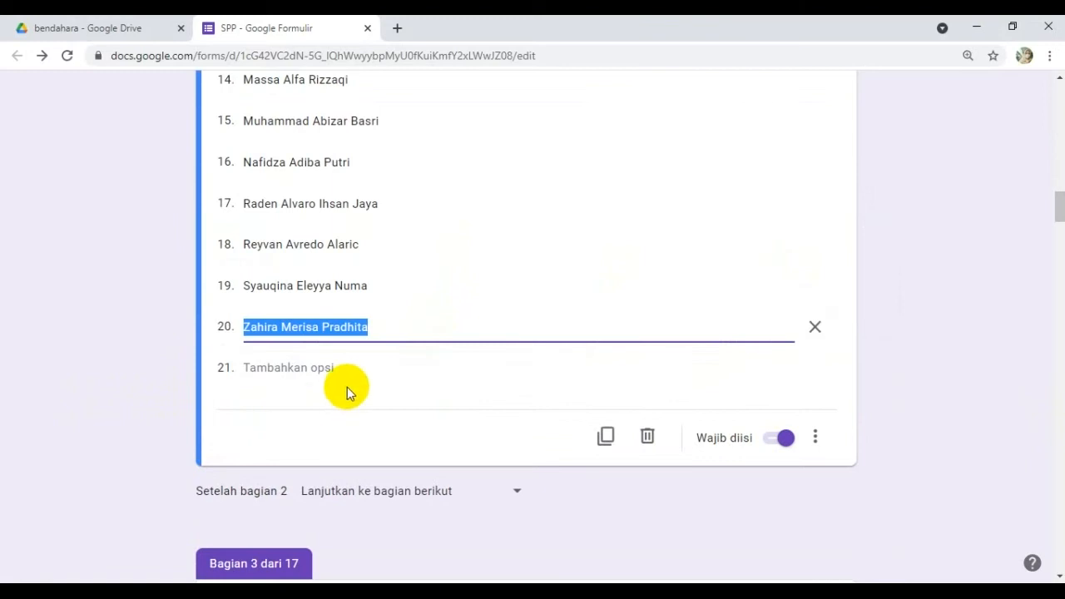
Copy the first class name from the KELAS options and retitle section 2 with it as I RADEN INTAN
{"action": "scroll", "coordinate": [353, 349], "scroll_direction": "up", "scroll_amount": 6}
{"action": "scroll", "coordinate": [348, 241], "scroll_direction": "up", "scroll_amount": 15}
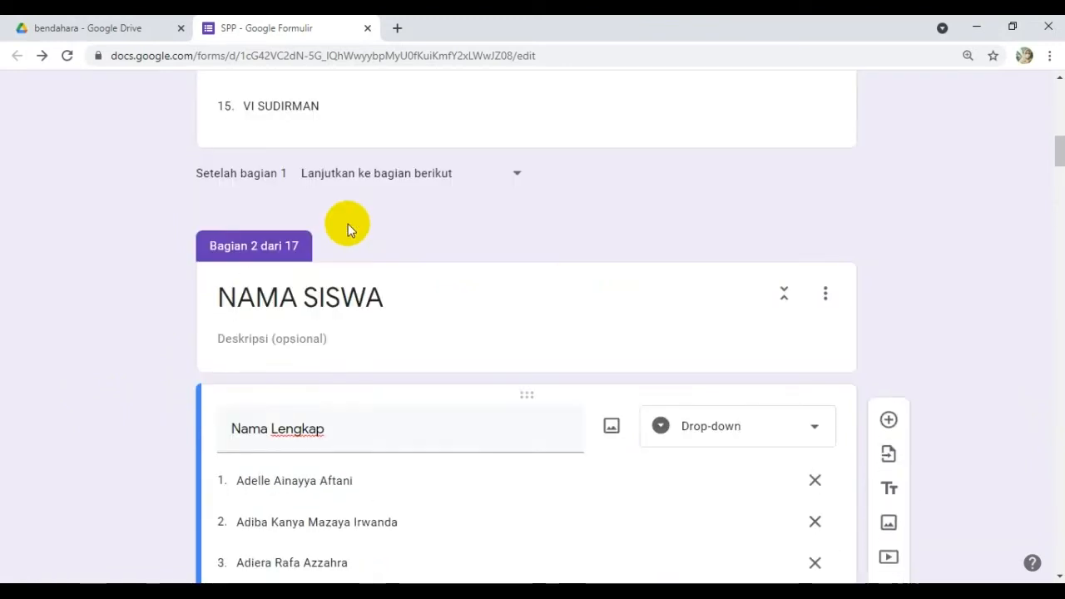
{"action": "left_click", "coordinate": [285, 151]}
{"action": "key", "text": "ctrl+c"}
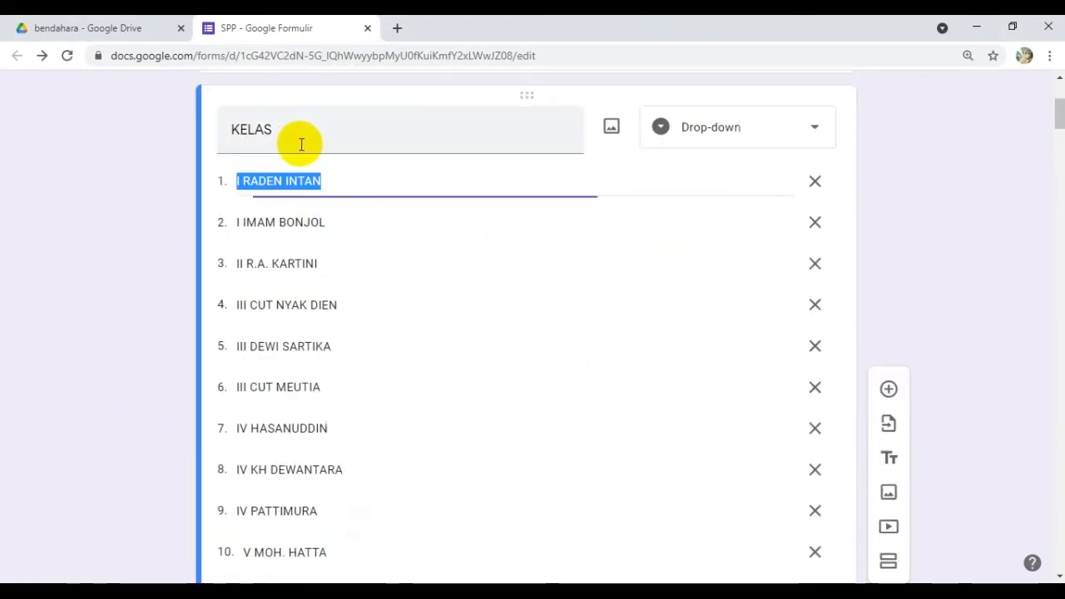
{"action": "scroll", "coordinate": [325, 387], "scroll_direction": "down", "scroll_amount": 3}
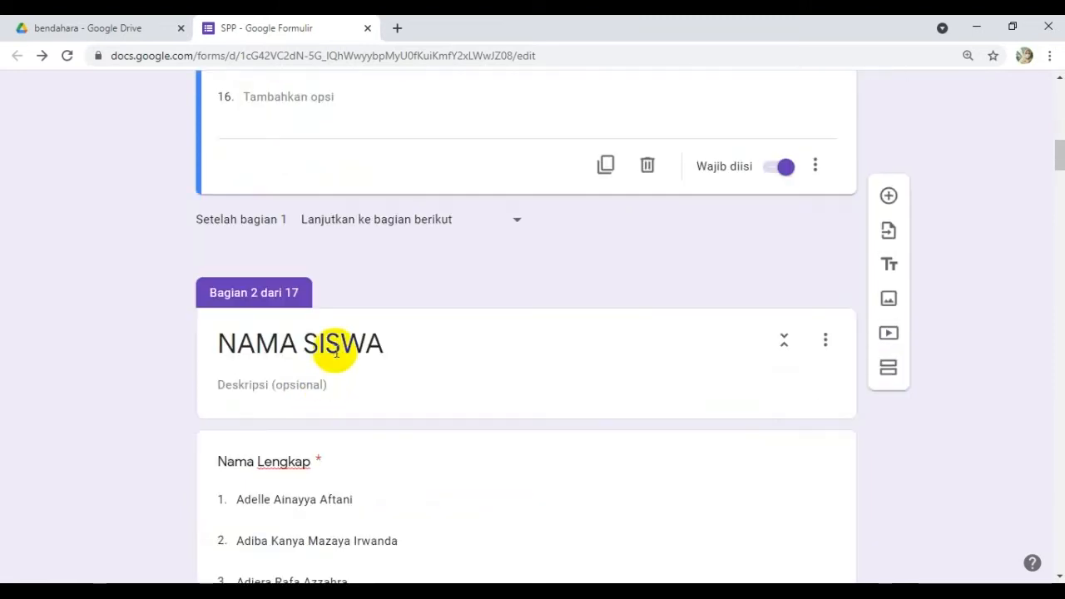
{"action": "left_click", "coordinate": [337, 351]}
{"action": "left_click_drag", "start_coordinate": [391, 220], "coordinate": [166, 231]}
{"action": "key", "text": "ctrl+v"}
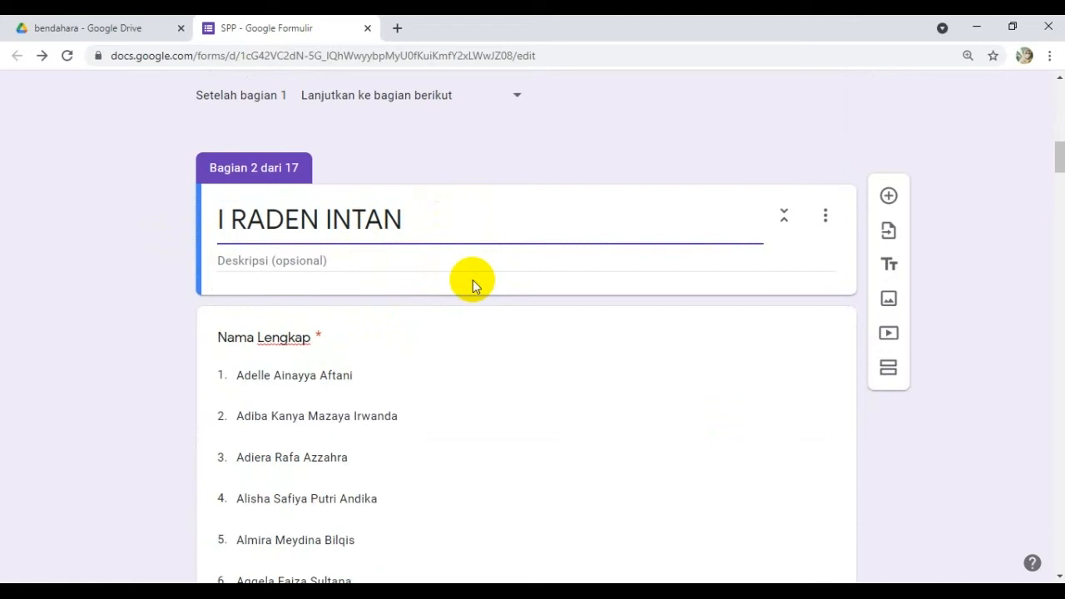
Retitle section 3, NAMA SISWA, as I IMAM BONJOL
{"action": "scroll", "coordinate": [429, 261], "scroll_direction": "up", "scroll_amount": 3}
{"action": "scroll", "coordinate": [429, 261], "scroll_direction": "down", "scroll_amount": 12}
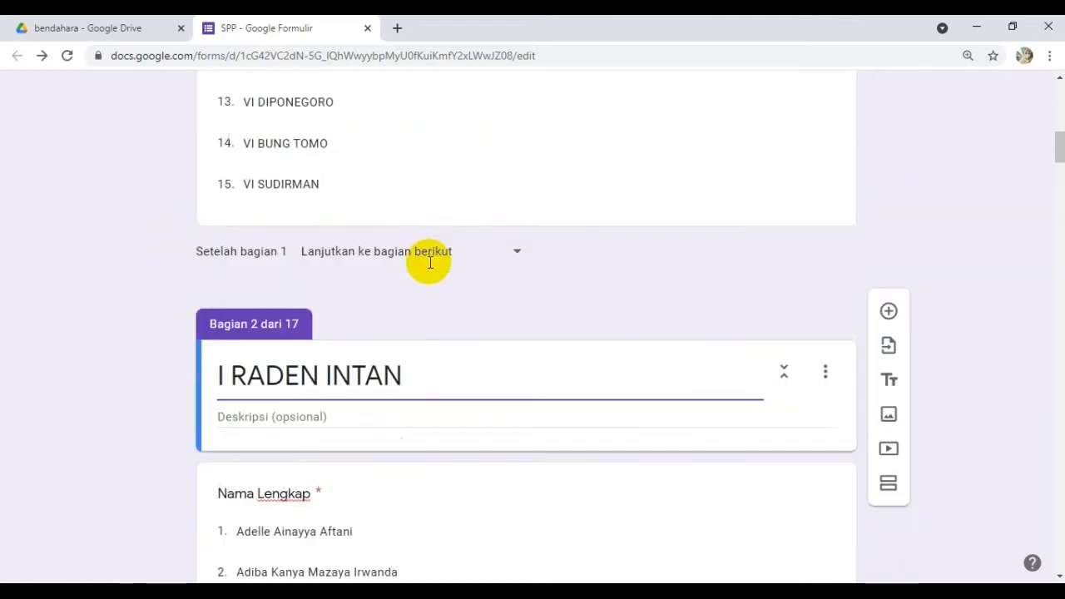
{"action": "scroll", "coordinate": [429, 261], "scroll_direction": "down", "scroll_amount": 5}
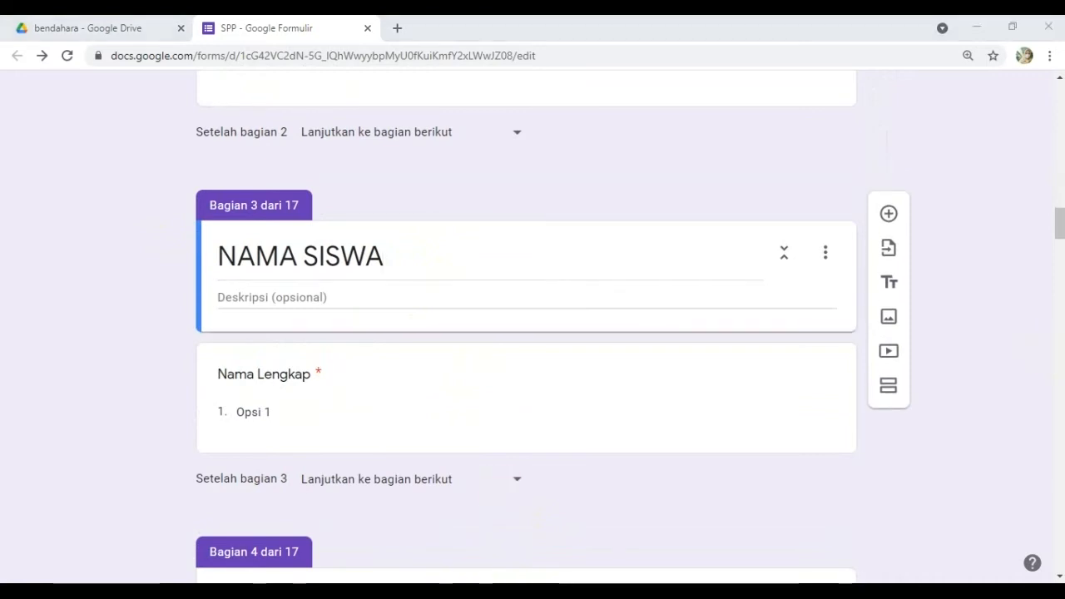
{"action": "left_click", "coordinate": [376, 262]}
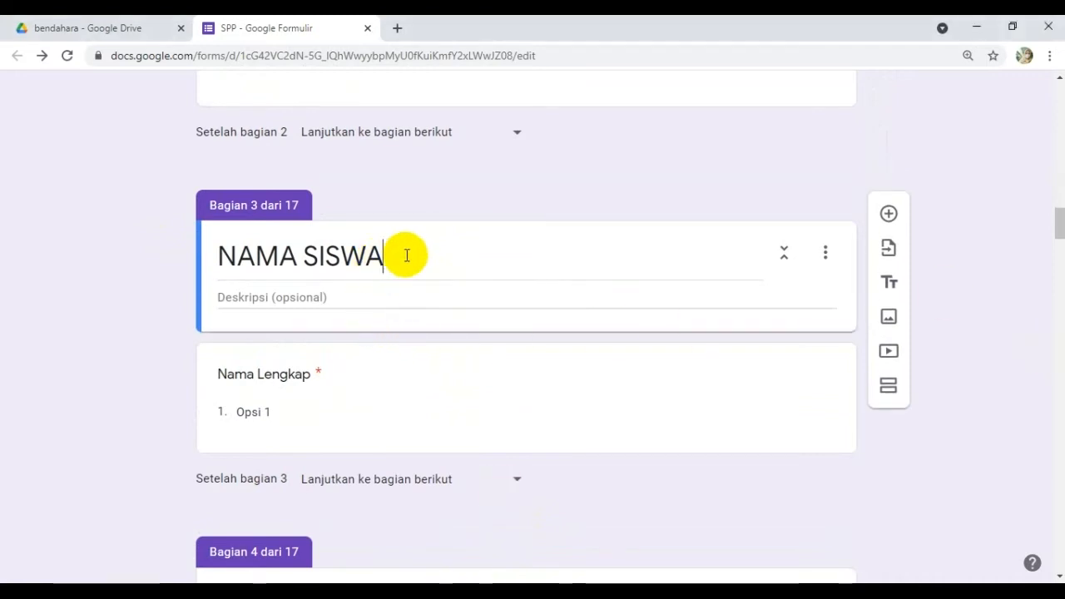
{"action": "type", "text": "I IMAM BONJOL"}
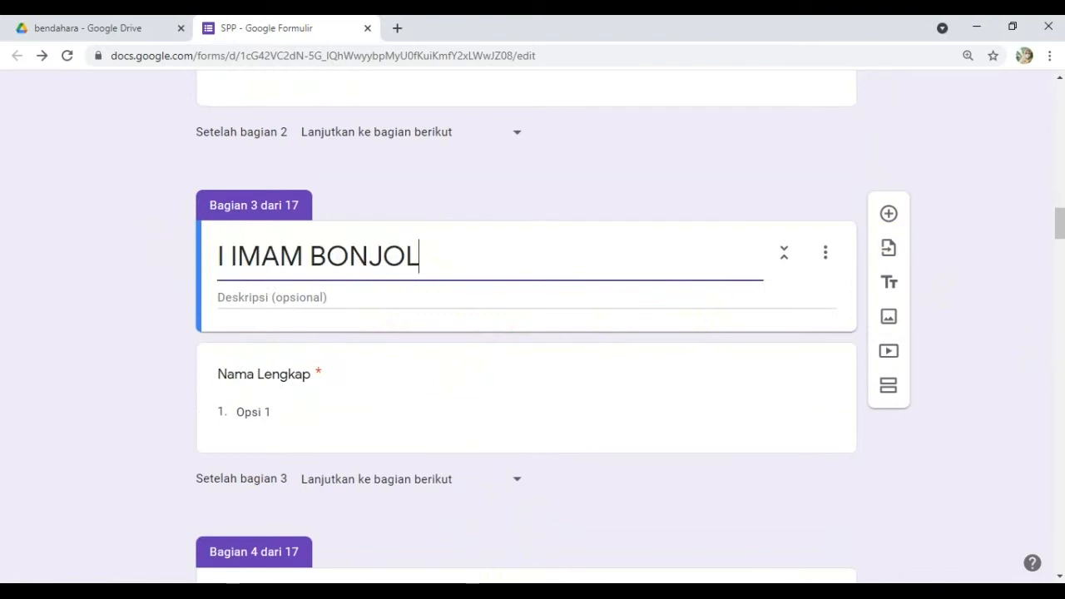
Paste the copied list of student names as the options of the Nama Lengkap question in section 3
{"action": "left_click", "coordinate": [257, 440]}
{"action": "right_click", "coordinate": [265, 447]}
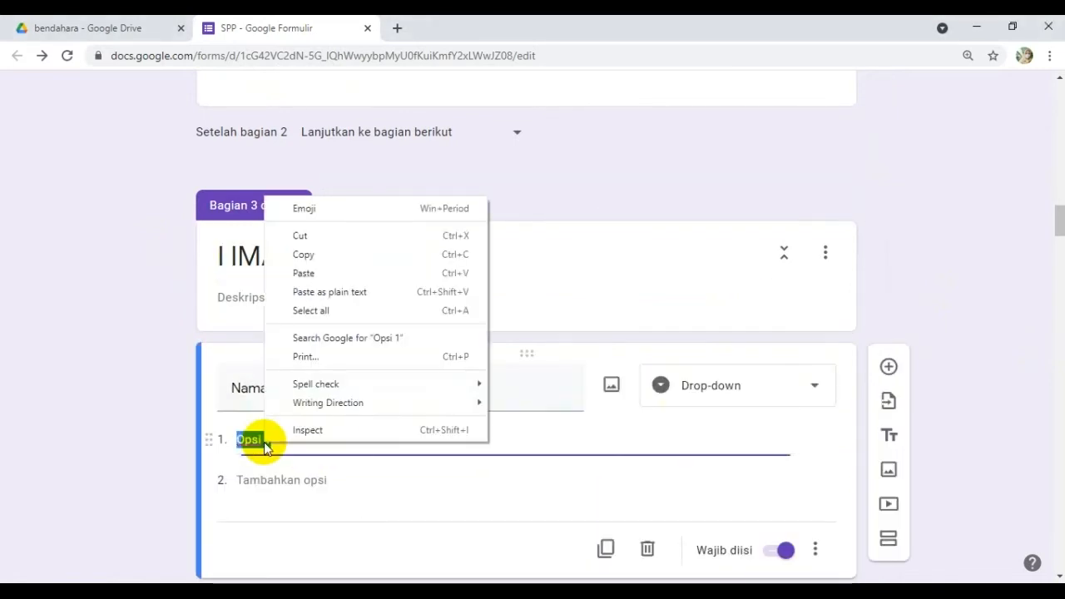
{"action": "left_click", "coordinate": [316, 274]}
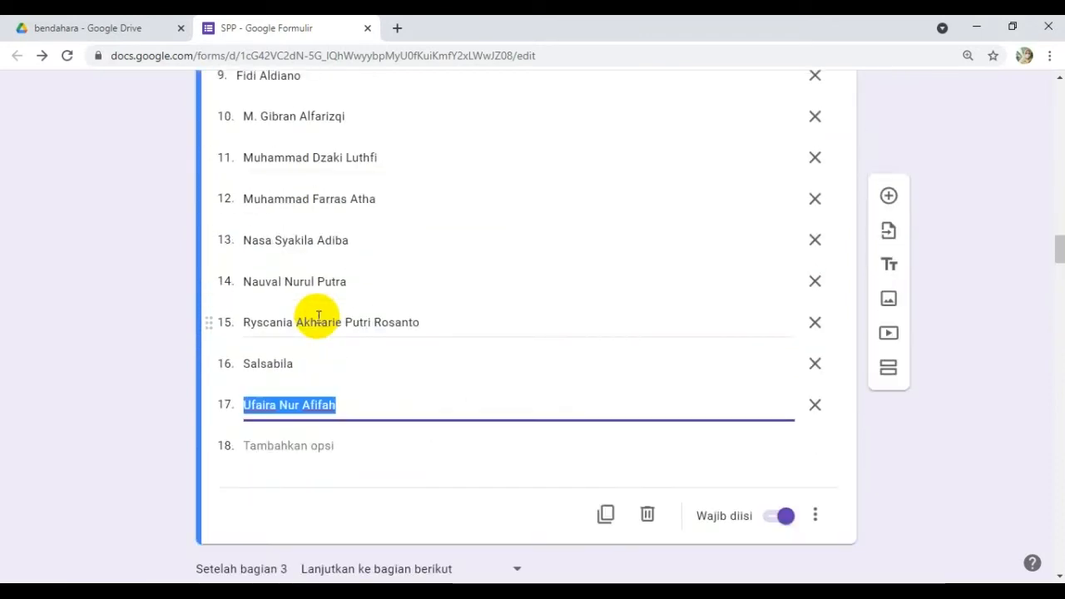
{"action": "scroll", "coordinate": [529, 407], "scroll_direction": "up", "scroll_amount": 10}
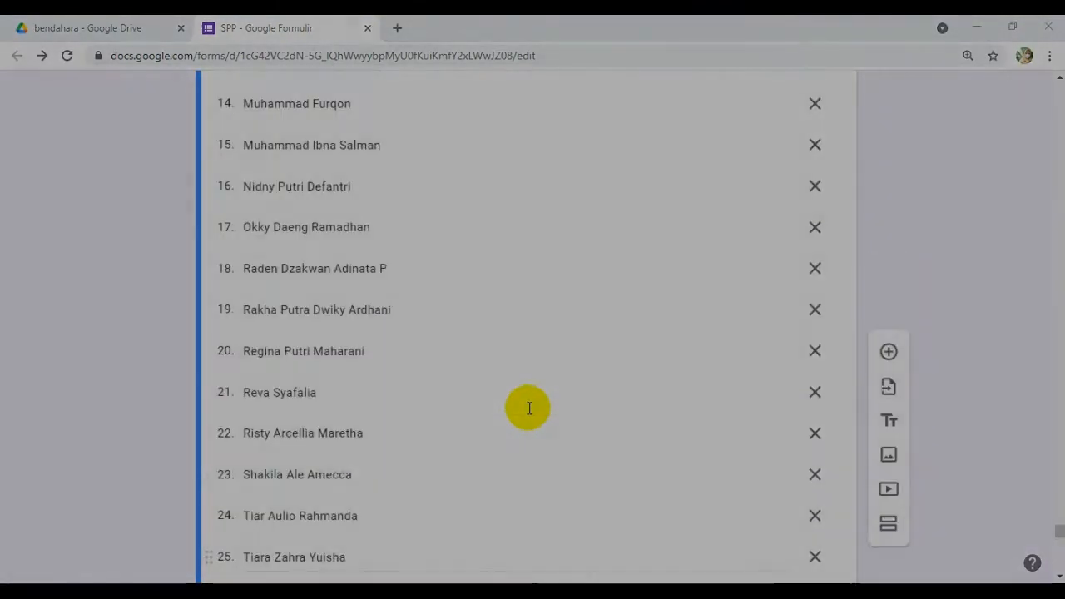
Look over the completed class sections and compare the KELAS options with the section titles
{"action": "scroll", "coordinate": [529, 407], "scroll_direction": "up", "scroll_amount": 13}
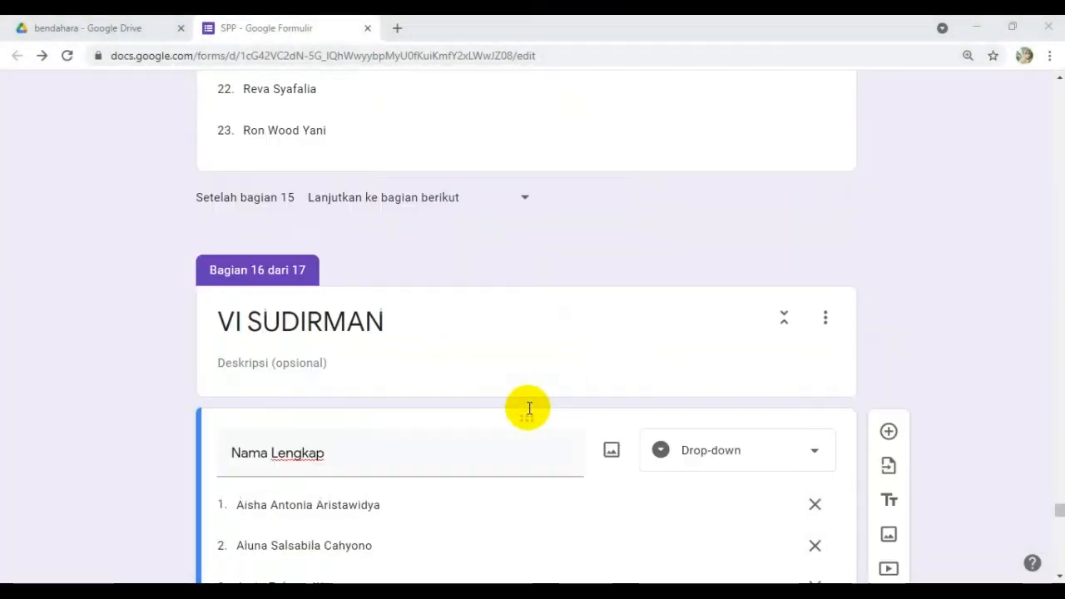
{"action": "scroll", "coordinate": [529, 409], "scroll_direction": "up", "scroll_amount": 20}
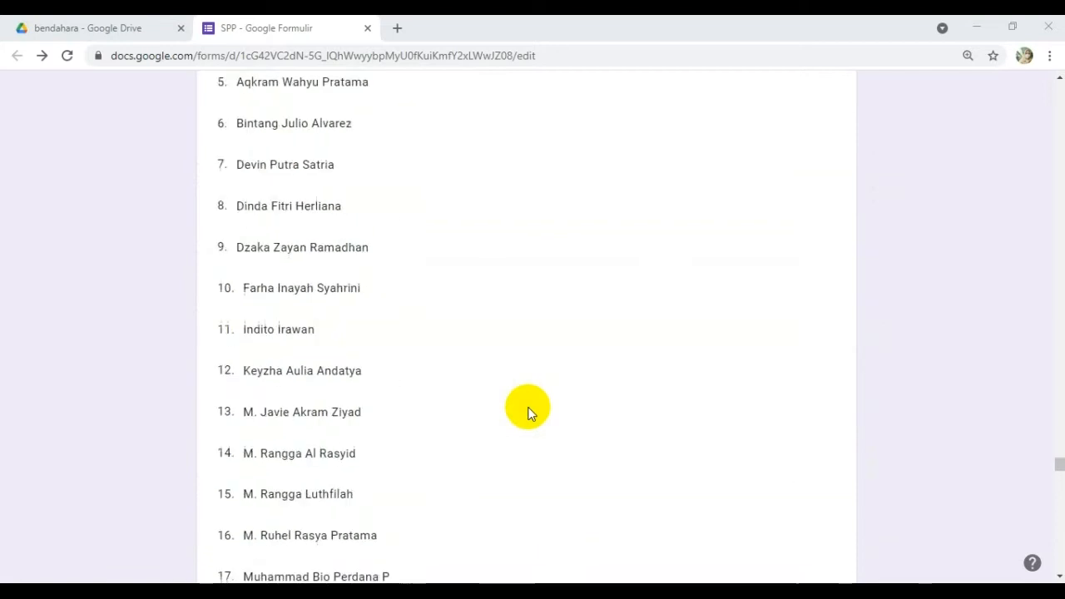
{"action": "left_click_drag", "start_coordinate": [1055, 437], "coordinate": [1057, 80]}
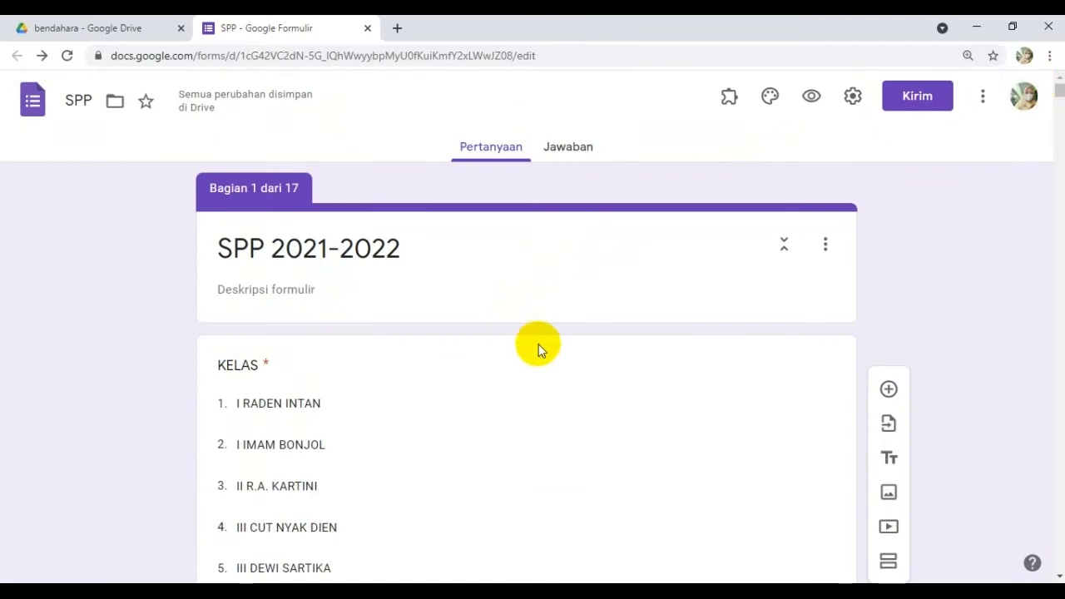
{"action": "scroll", "coordinate": [537, 349], "scroll_direction": "down", "scroll_amount": 2}
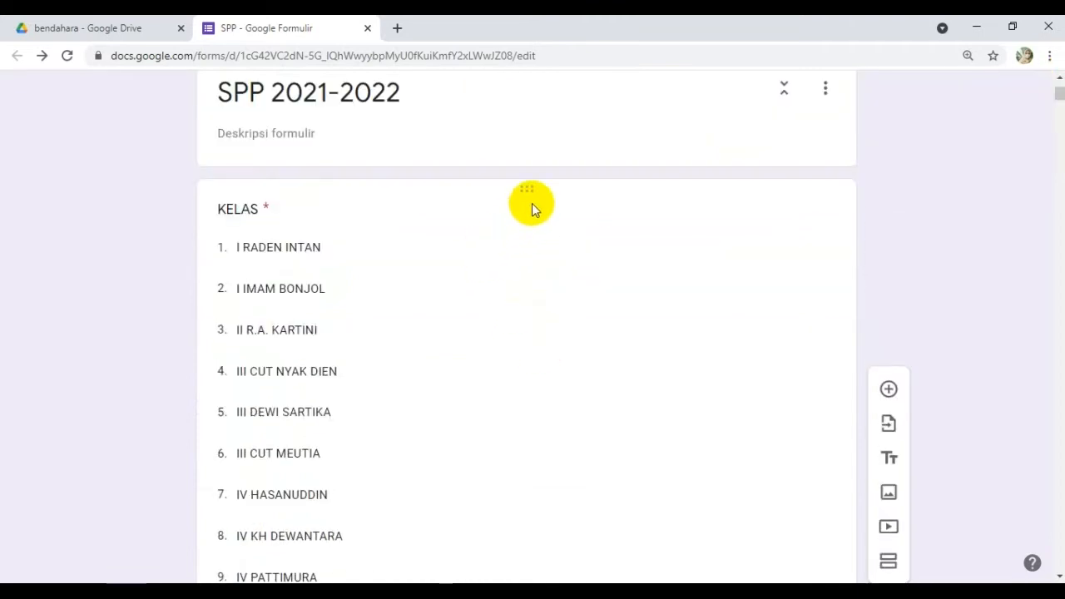
{"action": "scroll", "coordinate": [532, 203], "scroll_direction": "down", "scroll_amount": 2}
{"action": "scroll", "coordinate": [531, 203], "scroll_direction": "up", "scroll_amount": 2}
{"action": "left_click", "coordinate": [447, 197]}
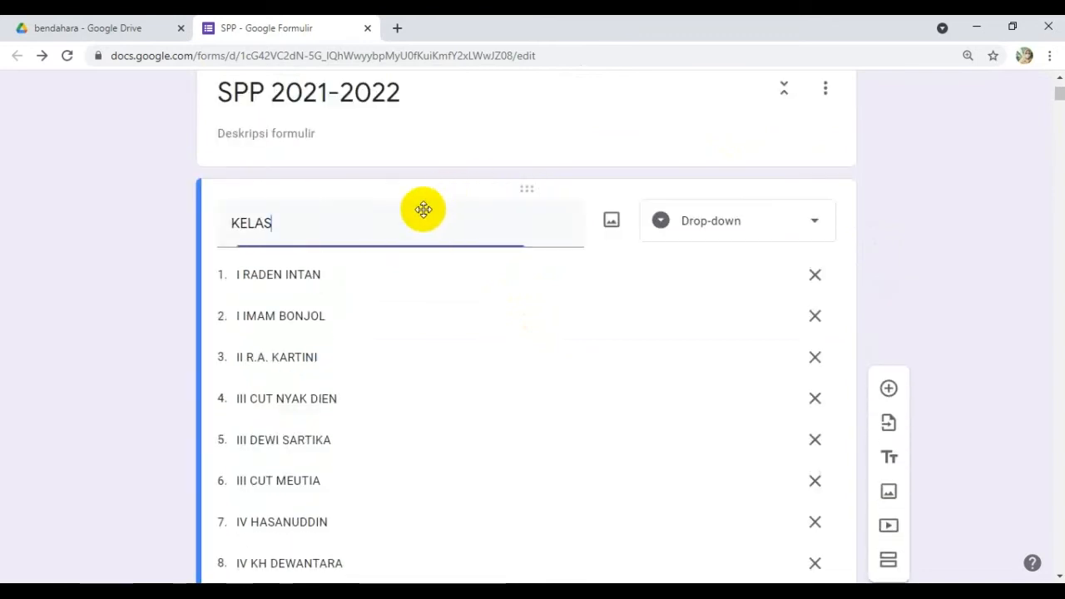
{"action": "scroll", "coordinate": [487, 312], "scroll_direction": "down", "scroll_amount": 5}
{"action": "scroll", "coordinate": [488, 312], "scroll_direction": "down", "scroll_amount": 2}
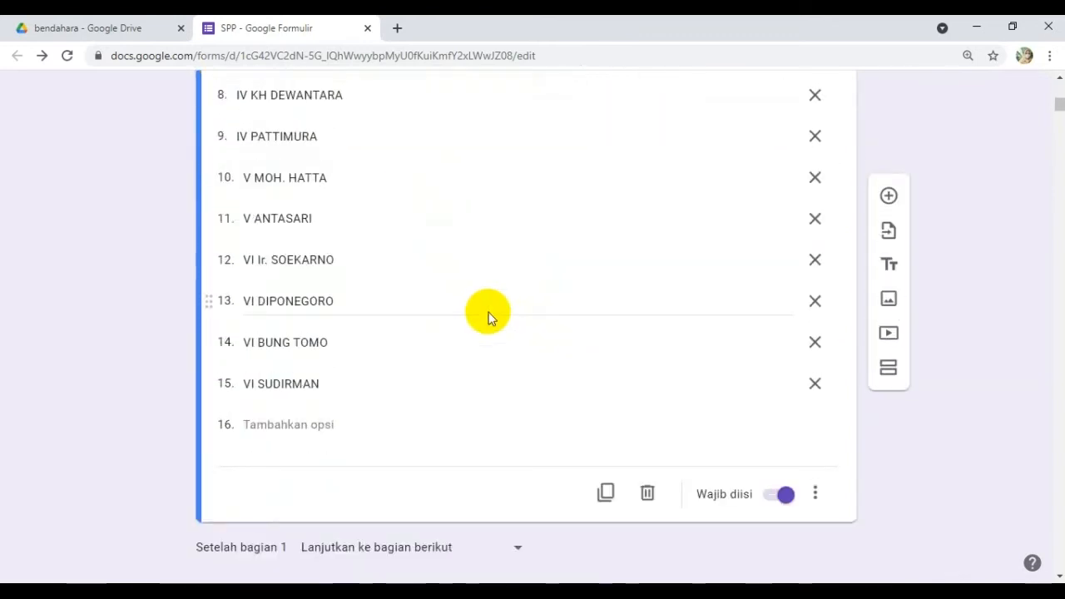
{"action": "scroll", "coordinate": [488, 311], "scroll_direction": "up", "scroll_amount": 6}
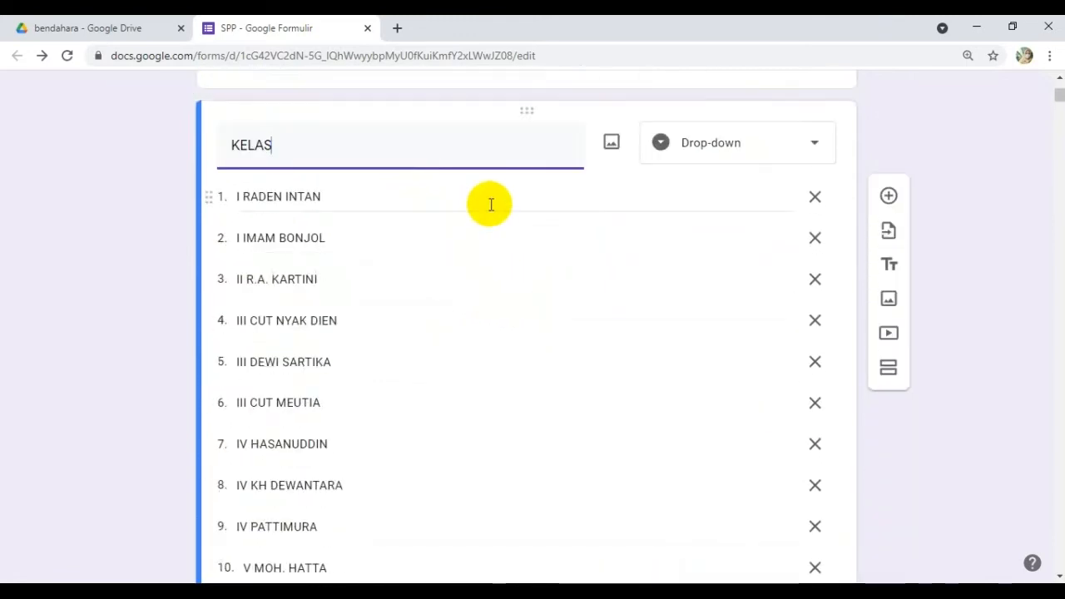
{"action": "scroll", "coordinate": [499, 222], "scroll_direction": "down", "scroll_amount": 13}
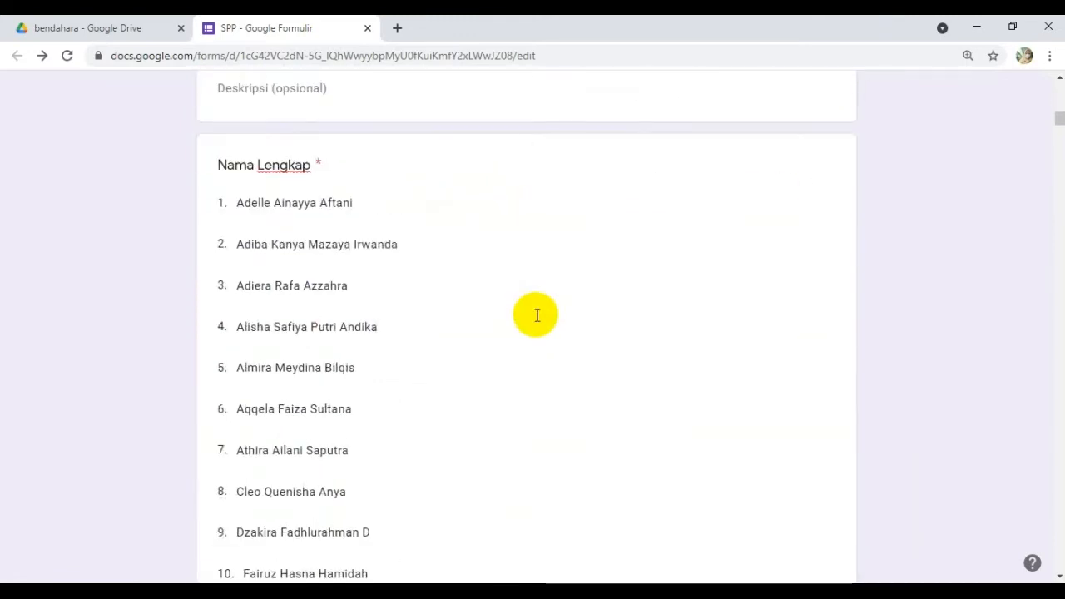
{"action": "scroll", "coordinate": [371, 243], "scroll_direction": "up", "scroll_amount": 1}
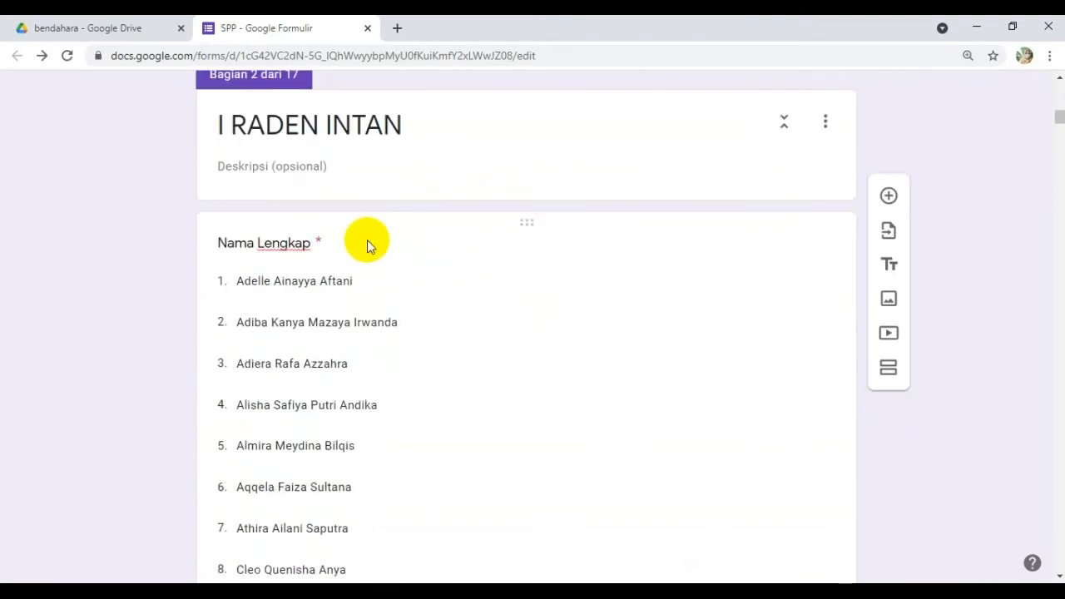
{"action": "scroll", "coordinate": [367, 239], "scroll_direction": "up", "scroll_amount": 1}
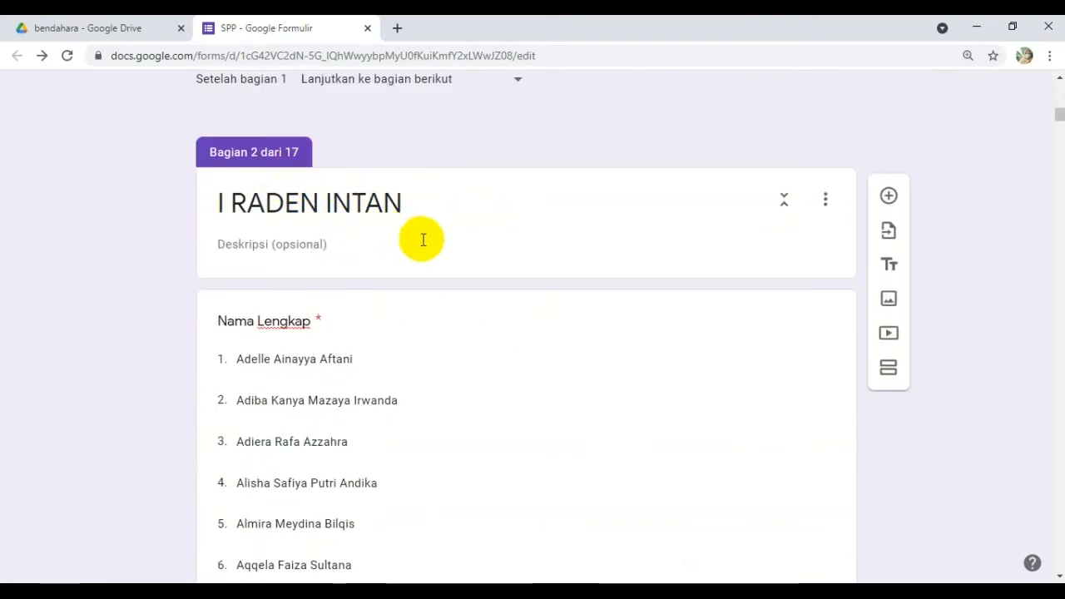
{"action": "scroll", "coordinate": [421, 239], "scroll_direction": "up", "scroll_amount": 5}
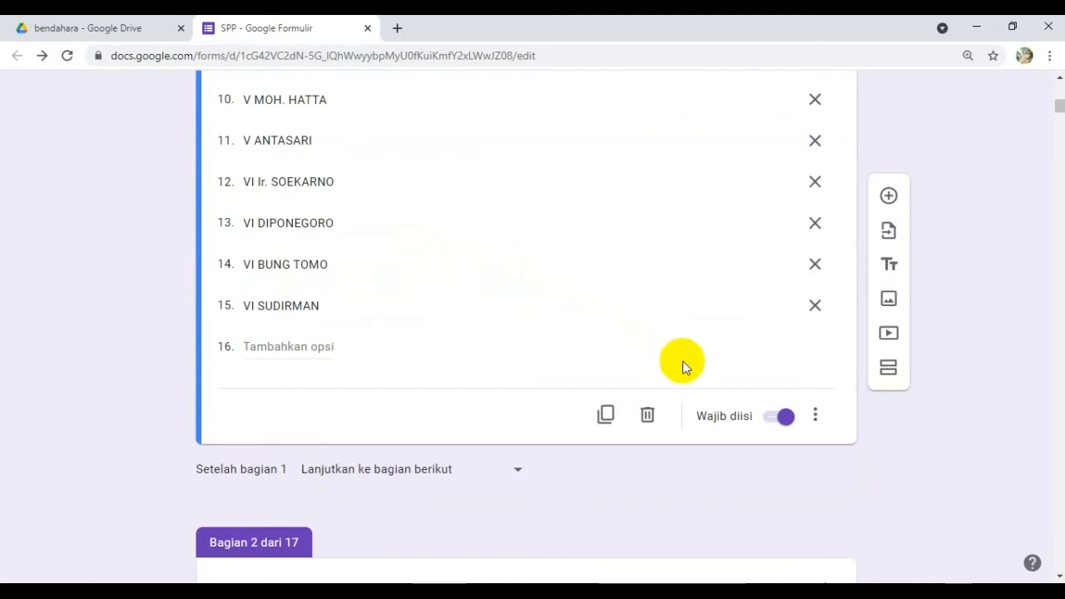
Enable Buka bagian berdasarkan jawaban for the KELAS question in section 1
{"action": "scroll", "coordinate": [683, 362], "scroll_direction": "up", "scroll_amount": 8}
{"action": "left_click", "coordinate": [380, 291]}
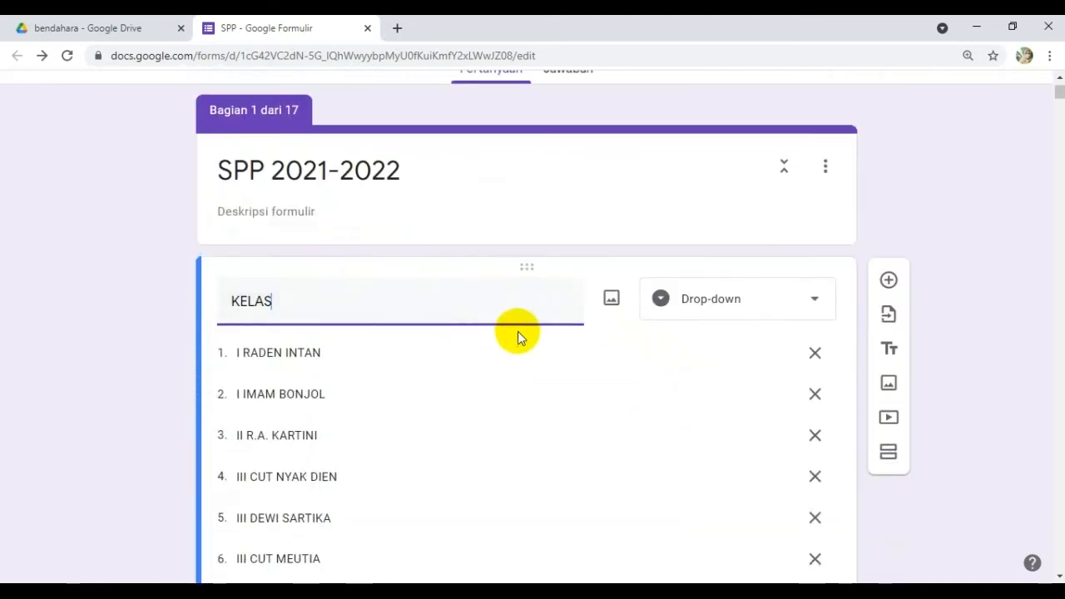
{"action": "scroll", "coordinate": [582, 358], "scroll_direction": "down", "scroll_amount": 4}
{"action": "scroll", "coordinate": [762, 478], "scroll_direction": "down", "scroll_amount": 4}
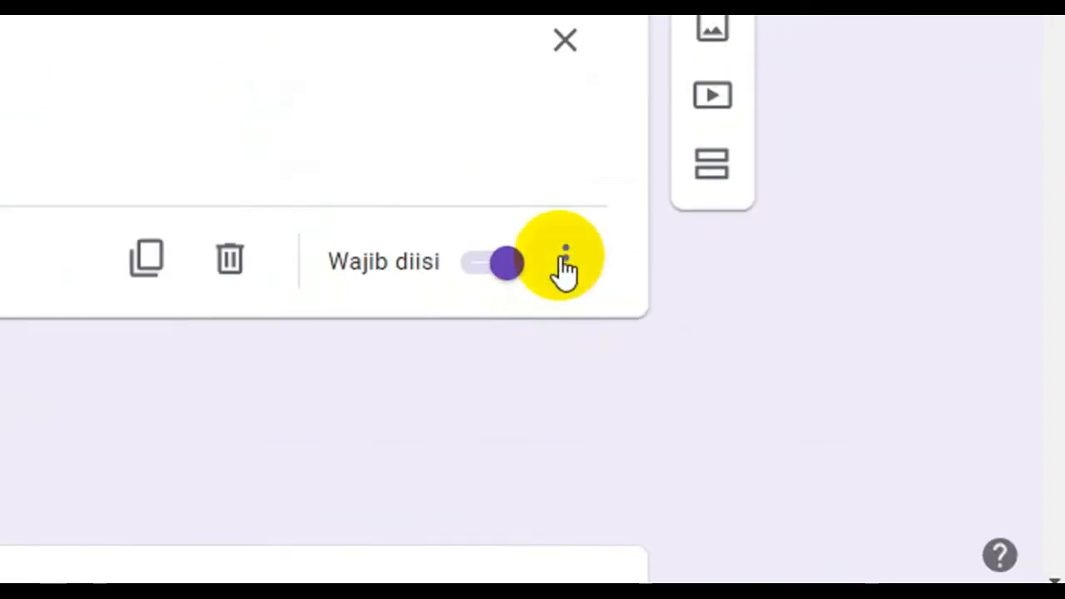
{"action": "left_click", "coordinate": [565, 265]}
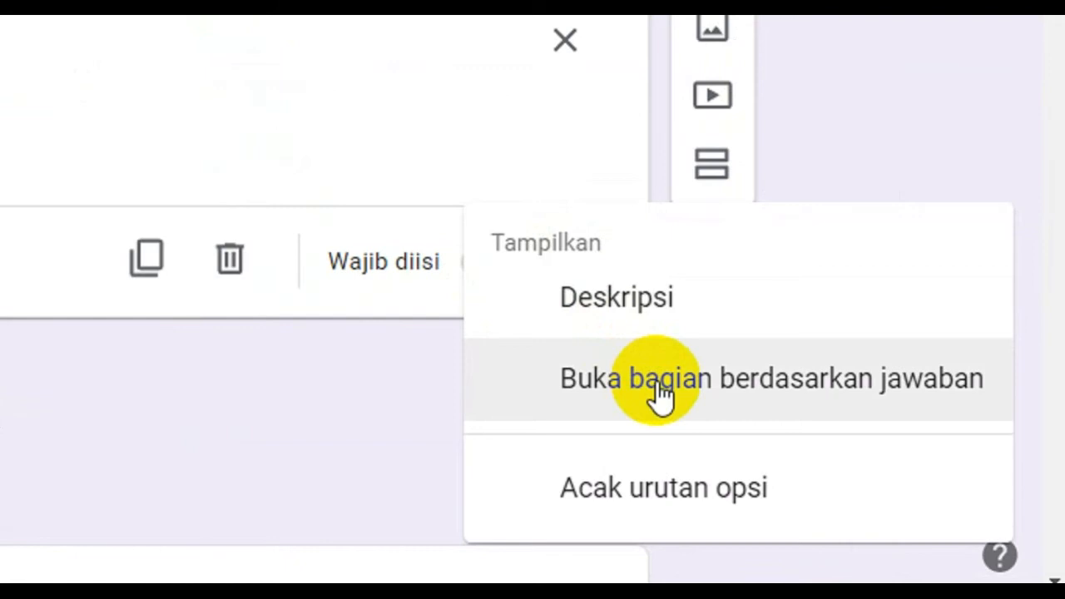
{"action": "left_click", "coordinate": [661, 397]}
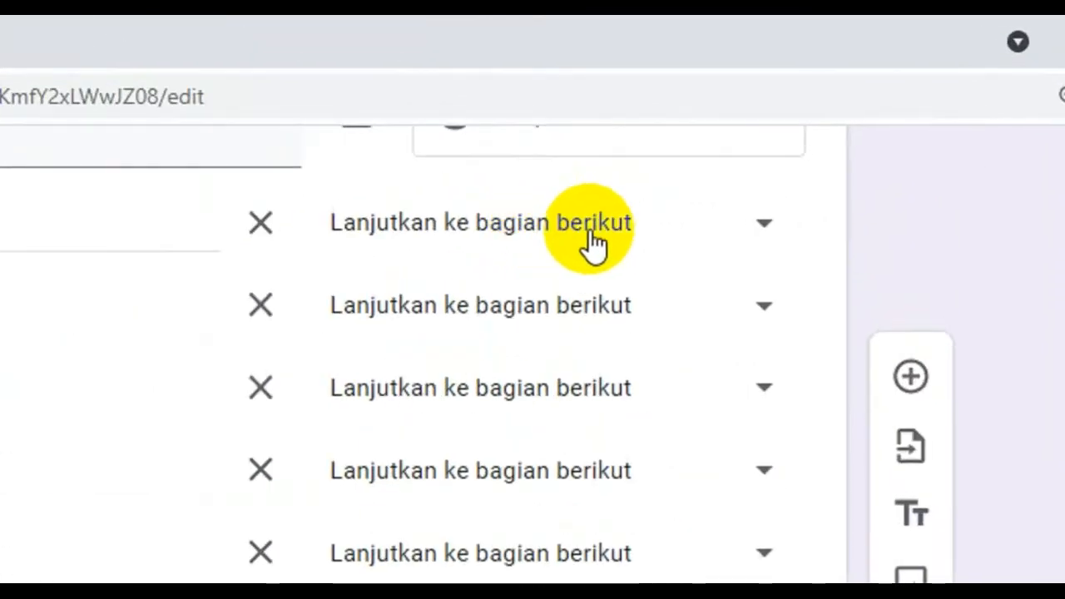
Route the KELAS options I RADEN INTAN, I IMAM BONJOL, II R.A. KARTINI and III CUT NYAK DIEN to sections 2 to 5 in order
{"action": "left_click", "coordinate": [762, 226]}
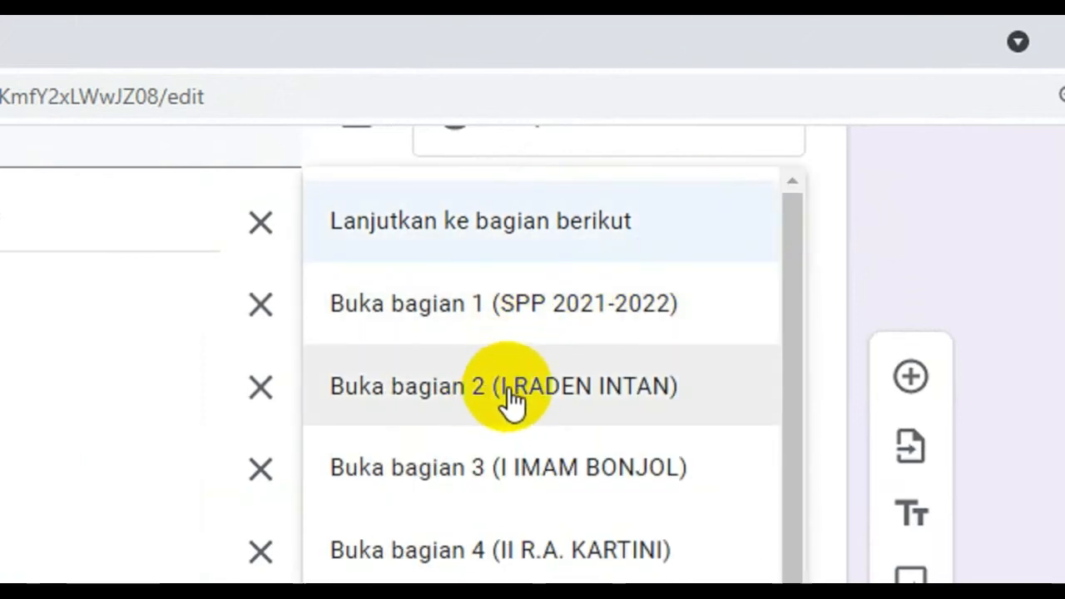
{"action": "left_click", "coordinate": [545, 397]}
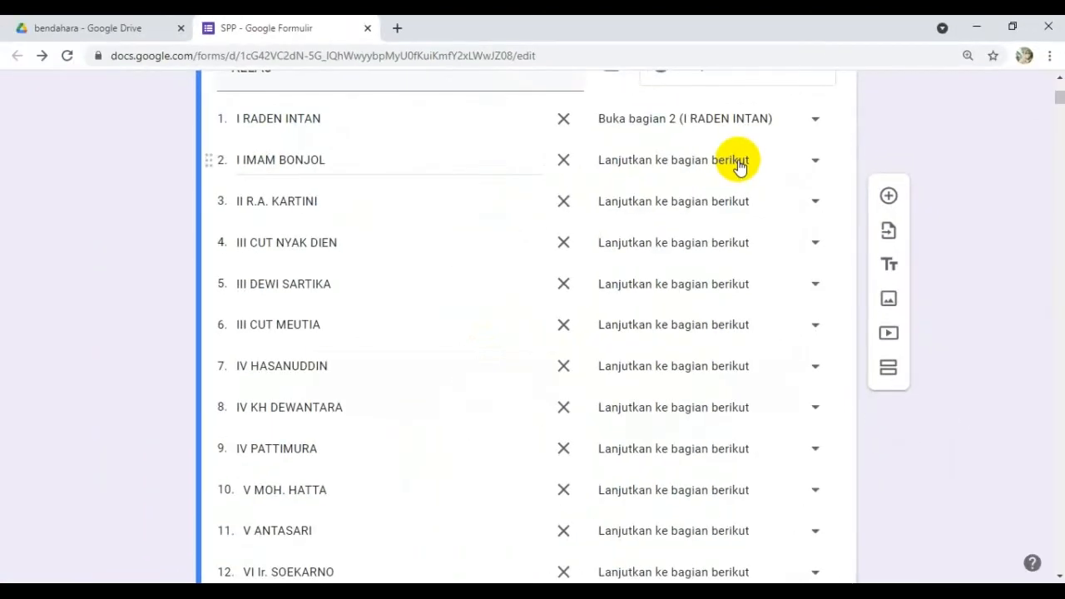
{"action": "left_click", "coordinate": [740, 164]}
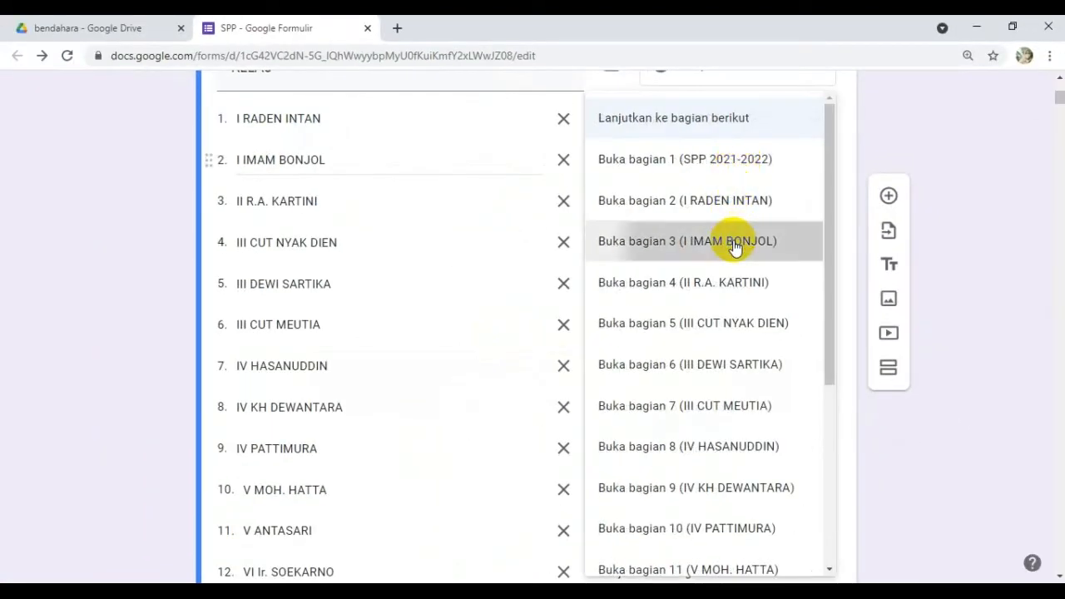
{"action": "left_click", "coordinate": [734, 247]}
{"action": "left_click", "coordinate": [731, 218]}
{"action": "left_click", "coordinate": [732, 279]}
{"action": "left_click", "coordinate": [759, 239]}
{"action": "left_click", "coordinate": [743, 314]}
Route the KELAS options III DEWI SARTIKA, III CUT MEUTIA, IV HASANUDDIN, IV KH DEWANTARA and IV PATTIMURA to sections 6 to 10 in order
{"action": "left_click", "coordinate": [743, 286]}
{"action": "left_click", "coordinate": [741, 377]}
{"action": "left_click", "coordinate": [723, 328]}
{"action": "left_click", "coordinate": [723, 401]}
{"action": "left_click", "coordinate": [721, 370]}
{"action": "left_click", "coordinate": [735, 447]}
{"action": "left_click", "coordinate": [725, 405]}
{"action": "left_click", "coordinate": [732, 487]}
{"action": "left_click", "coordinate": [699, 471]}
{"action": "left_click", "coordinate": [720, 524]}
Route the KELAS options V MOH. HATTA, V ANTASARI and VI Ir. SOEKARNO to sections 11, 12 and 13
{"action": "scroll", "coordinate": [724, 416], "scroll_direction": "down", "scroll_amount": 3}
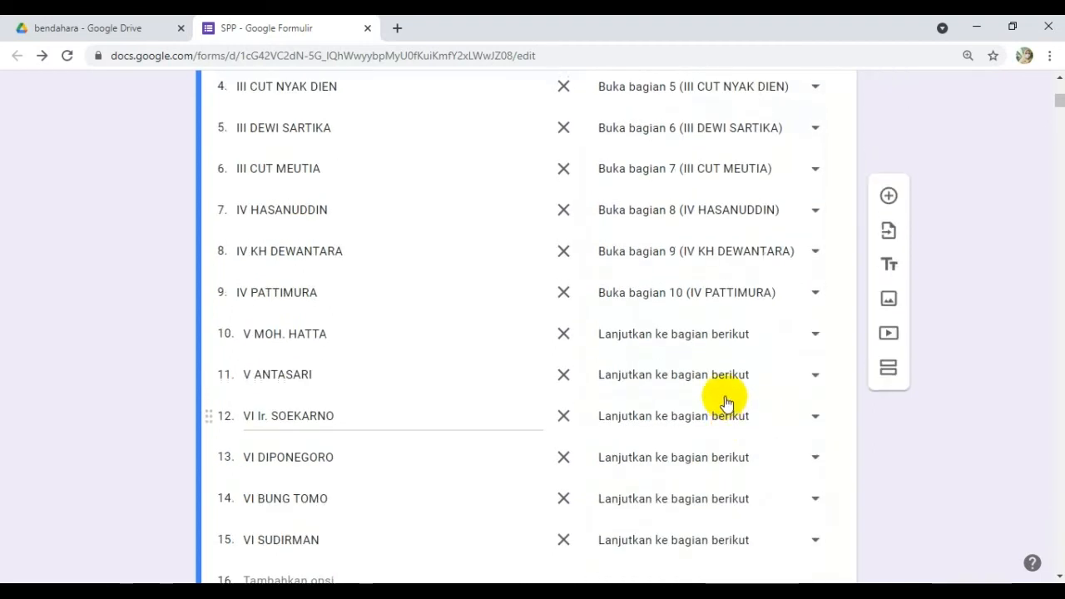
{"action": "left_click", "coordinate": [684, 258]}
{"action": "left_click", "coordinate": [707, 569]}
{"action": "left_click", "coordinate": [703, 297]}
{"action": "scroll", "coordinate": [701, 316], "scroll_direction": "down", "scroll_amount": 3}
{"action": "scroll", "coordinate": [707, 310], "scroll_direction": "down", "scroll_amount": 1}
{"action": "left_click", "coordinate": [713, 302]}
{"action": "left_click", "coordinate": [720, 337]}
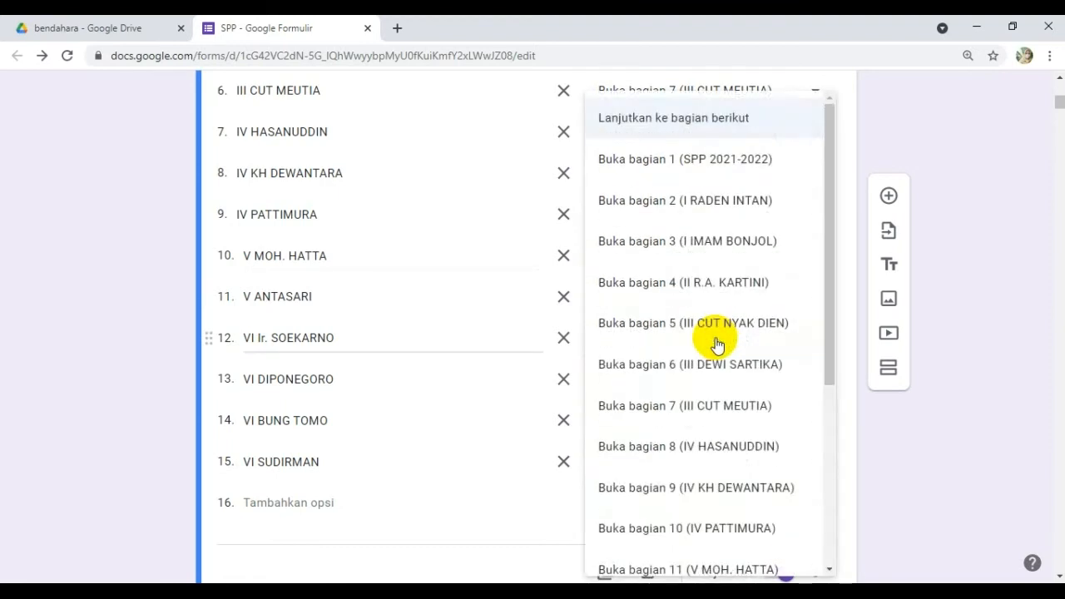
{"action": "scroll", "coordinate": [723, 349], "scroll_direction": "down", "scroll_amount": 5}
{"action": "left_click", "coordinate": [724, 343]}
Route the KELAS options VI DIPONEGORO, VI BUNG TOMO and VI SUDIRMAN to sections 14, 15 and 16
{"action": "left_click", "coordinate": [754, 369]}
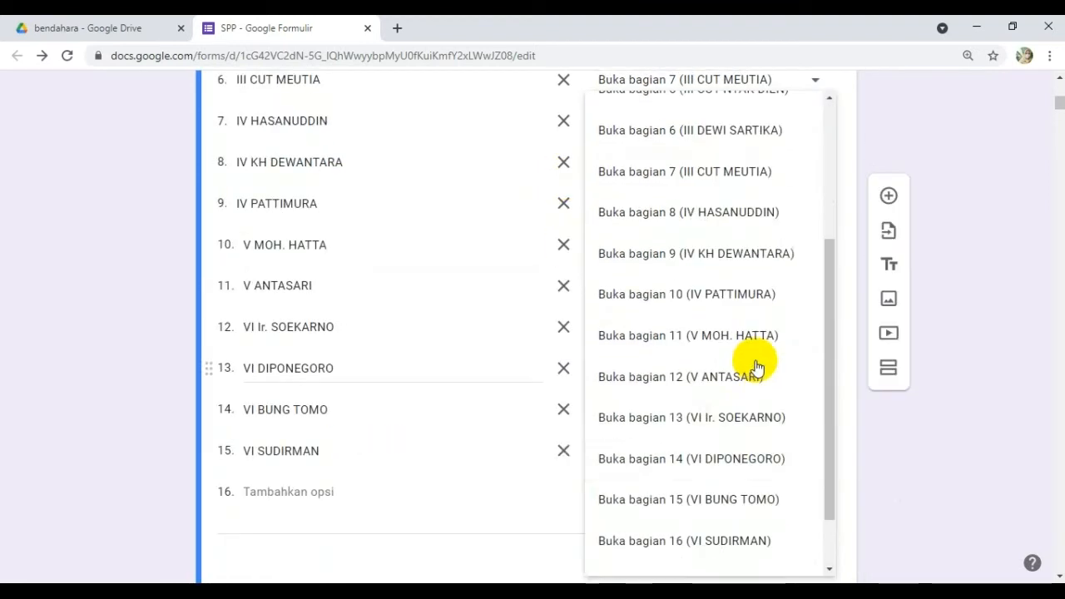
{"action": "left_click", "coordinate": [731, 458]}
{"action": "left_click", "coordinate": [736, 410]}
{"action": "left_click", "coordinate": [737, 495]}
{"action": "left_click", "coordinate": [725, 451]}
{"action": "left_click", "coordinate": [713, 541]}
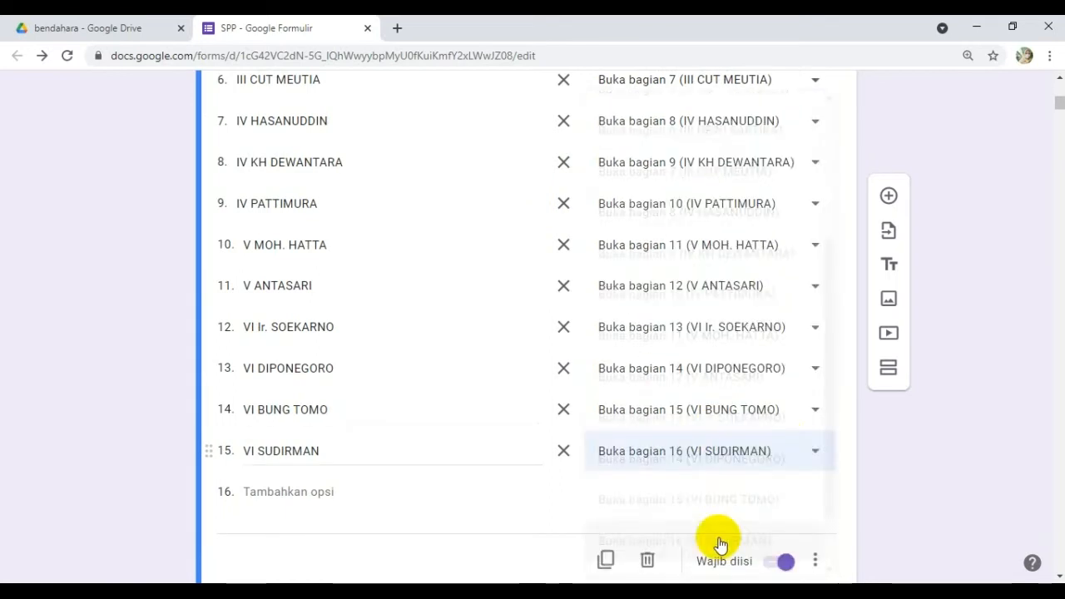
Set section 2 (I RADEN INTAN) to continue to section 17 (input pembayaran) after its student names
{"action": "scroll", "coordinate": [829, 375], "scroll_direction": "down", "scroll_amount": 2}
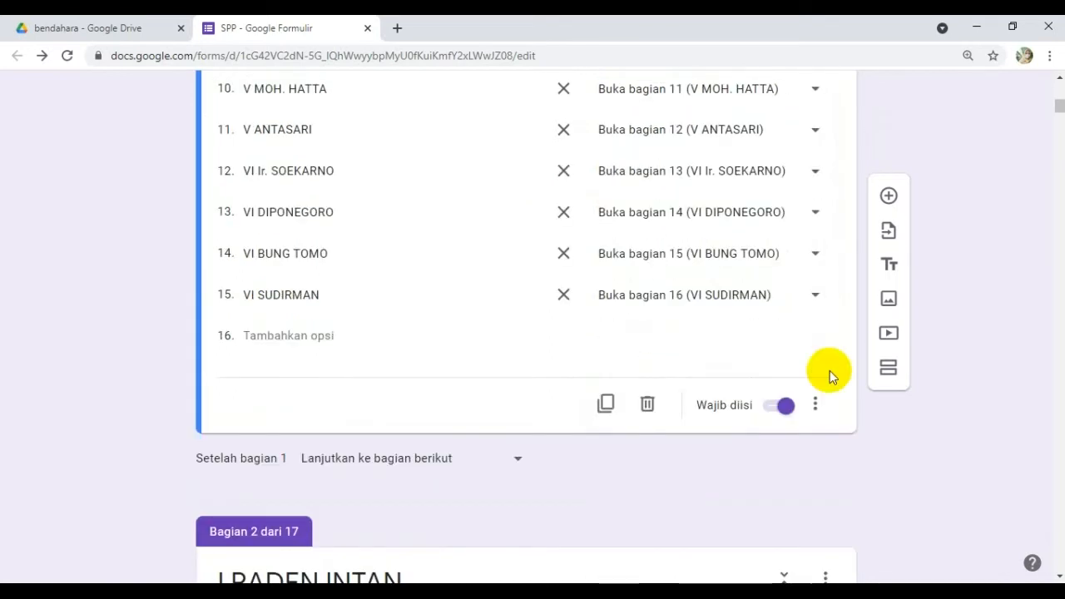
{"action": "scroll", "coordinate": [732, 287], "scroll_direction": "down", "scroll_amount": 1}
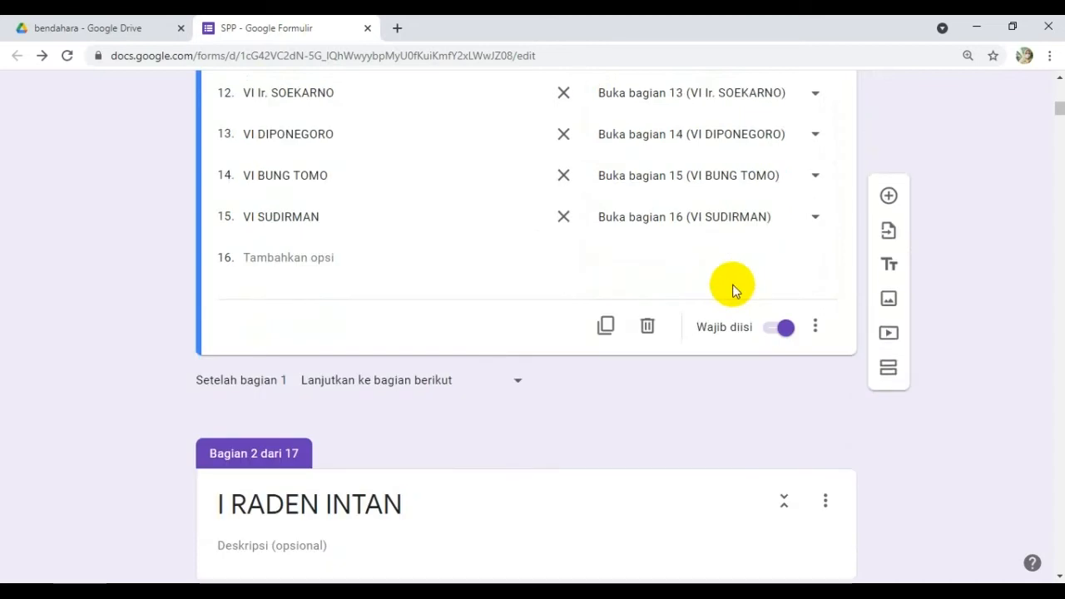
{"action": "scroll", "coordinate": [732, 287], "scroll_direction": "down", "scroll_amount": 2}
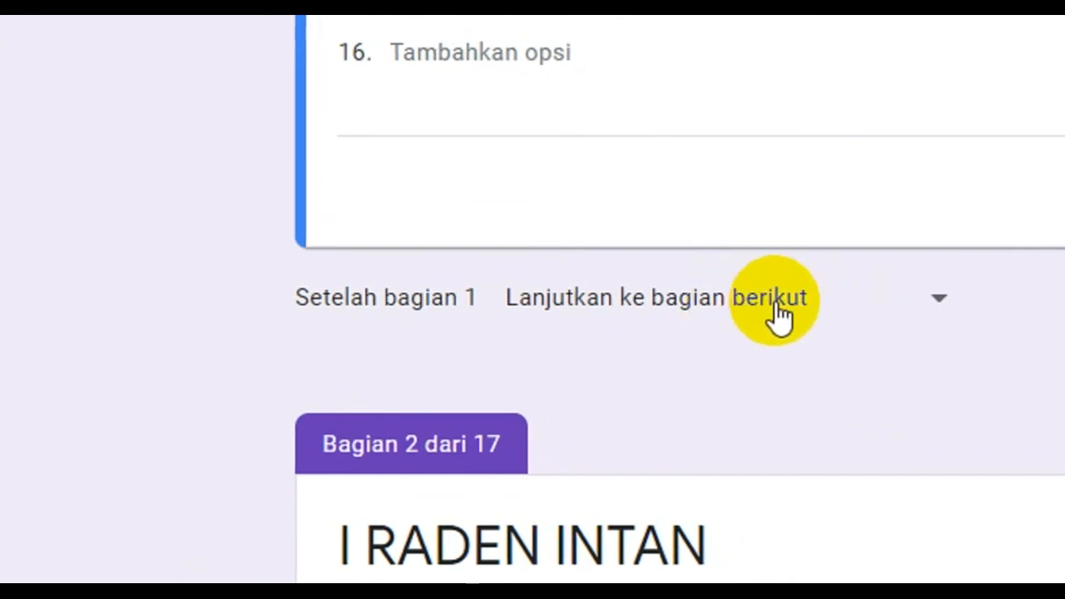
{"action": "scroll", "coordinate": [837, 276], "scroll_direction": "up", "scroll_amount": 4}
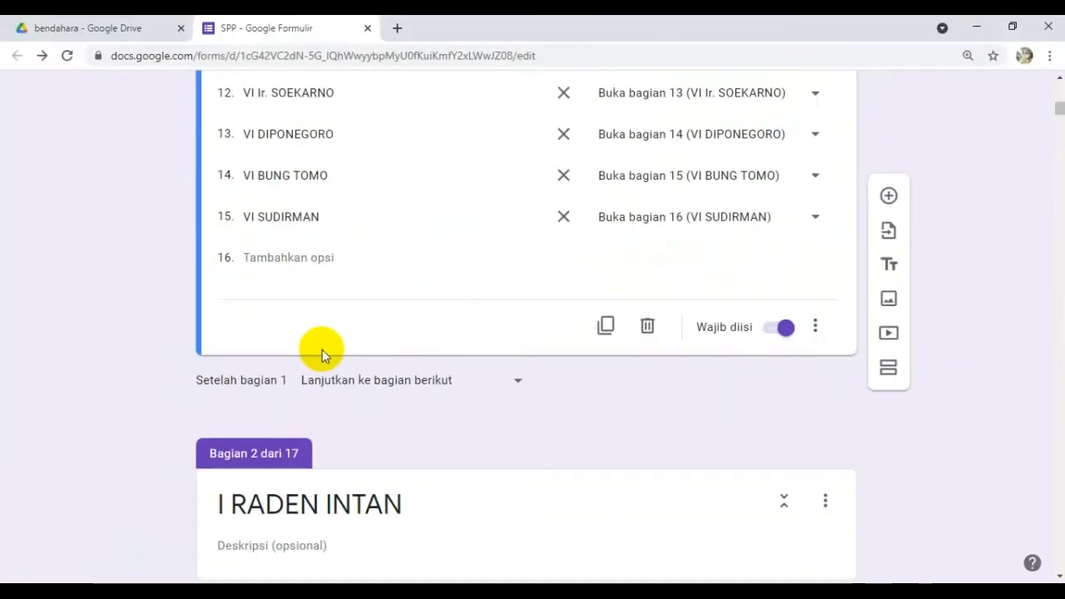
{"action": "scroll", "coordinate": [322, 349], "scroll_direction": "down", "scroll_amount": 2}
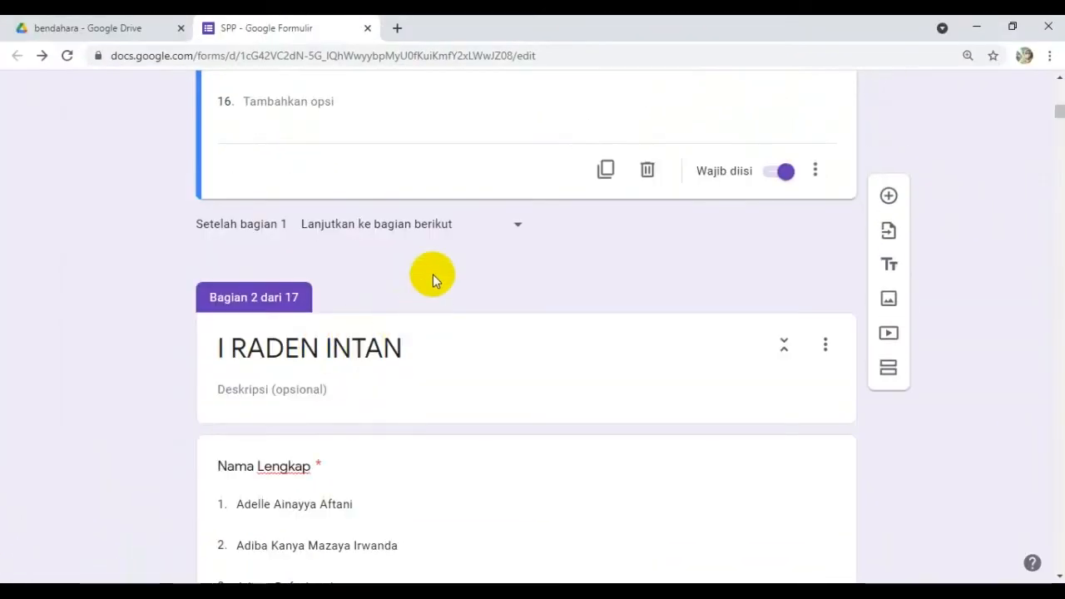
{"action": "scroll", "coordinate": [576, 234], "scroll_direction": "down", "scroll_amount": 3}
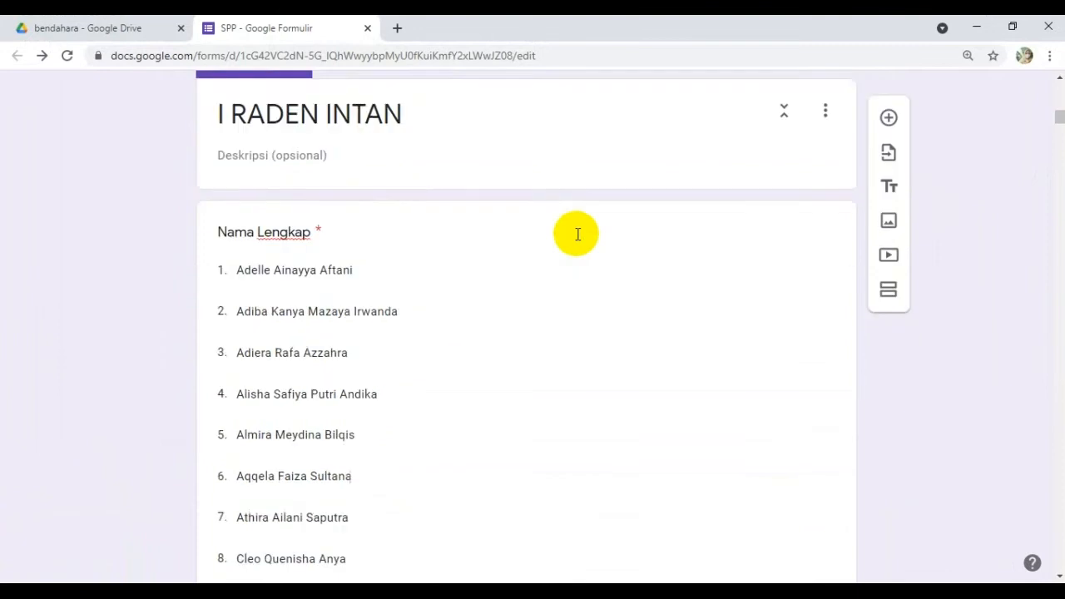
{"action": "scroll", "coordinate": [565, 231], "scroll_direction": "up", "scroll_amount": 2}
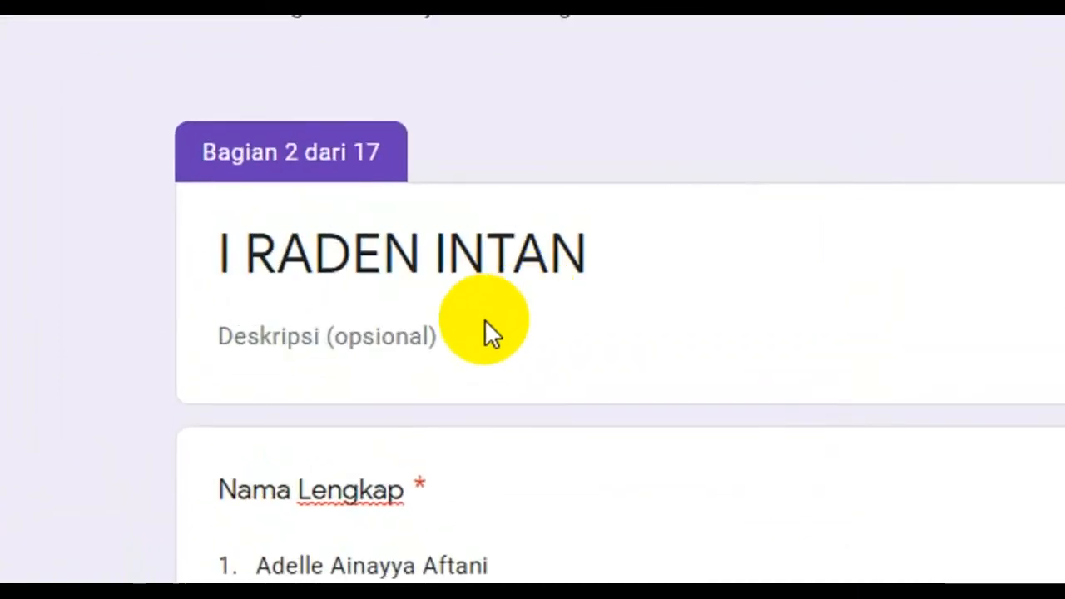
{"action": "scroll", "coordinate": [582, 482], "scroll_direction": "down", "scroll_amount": 12}
{"action": "scroll", "coordinate": [653, 441], "scroll_direction": "down", "scroll_amount": 11}
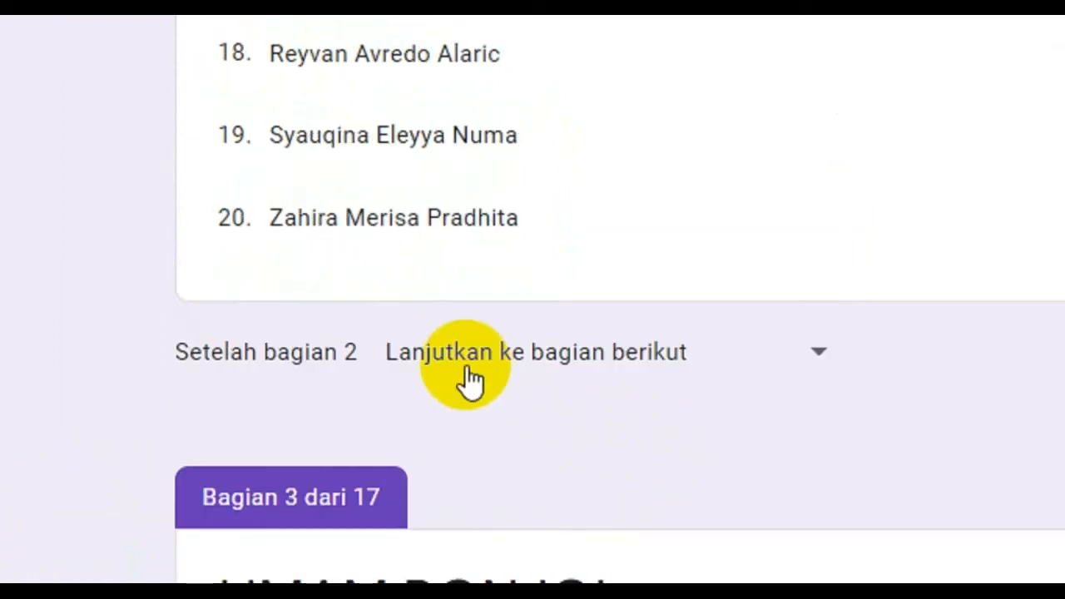
{"action": "scroll", "coordinate": [569, 356], "scroll_direction": "down", "scroll_amount": 2}
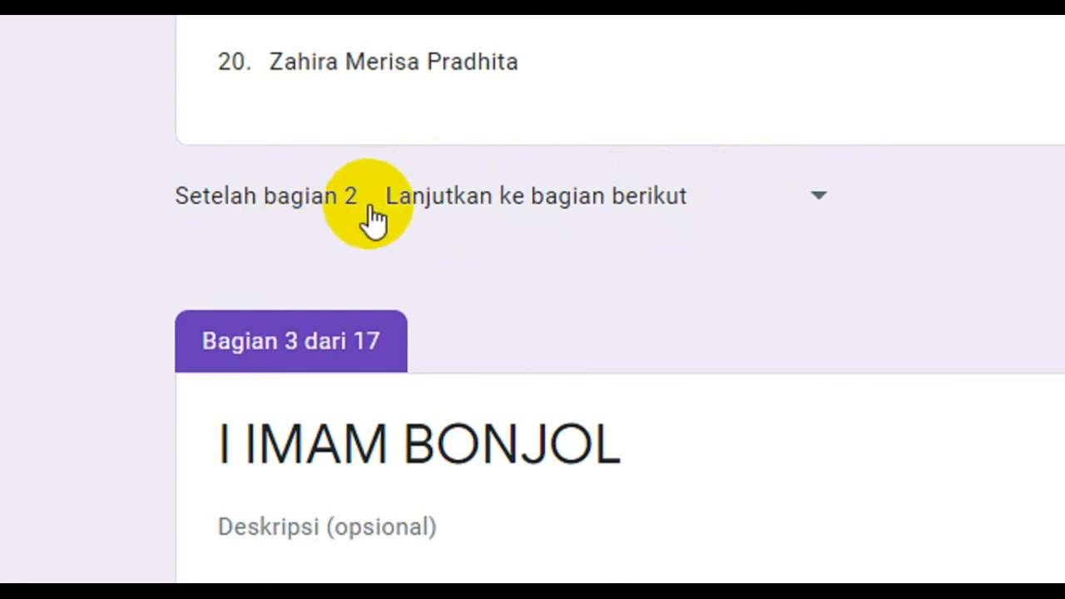
{"action": "left_click", "coordinate": [483, 199]}
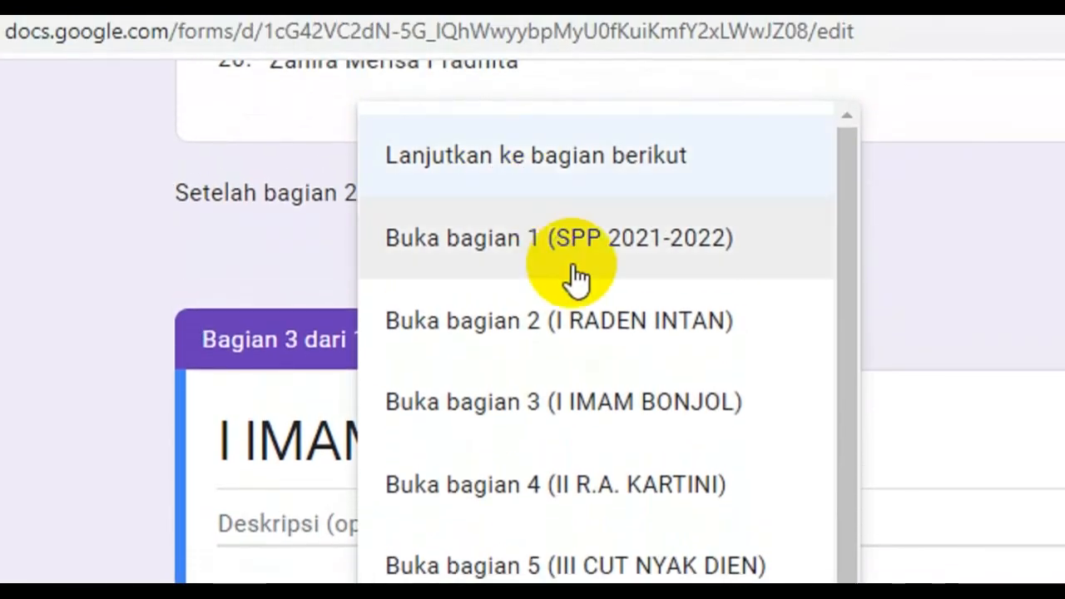
{"action": "scroll", "coordinate": [578, 275], "scroll_direction": "down", "scroll_amount": 10}
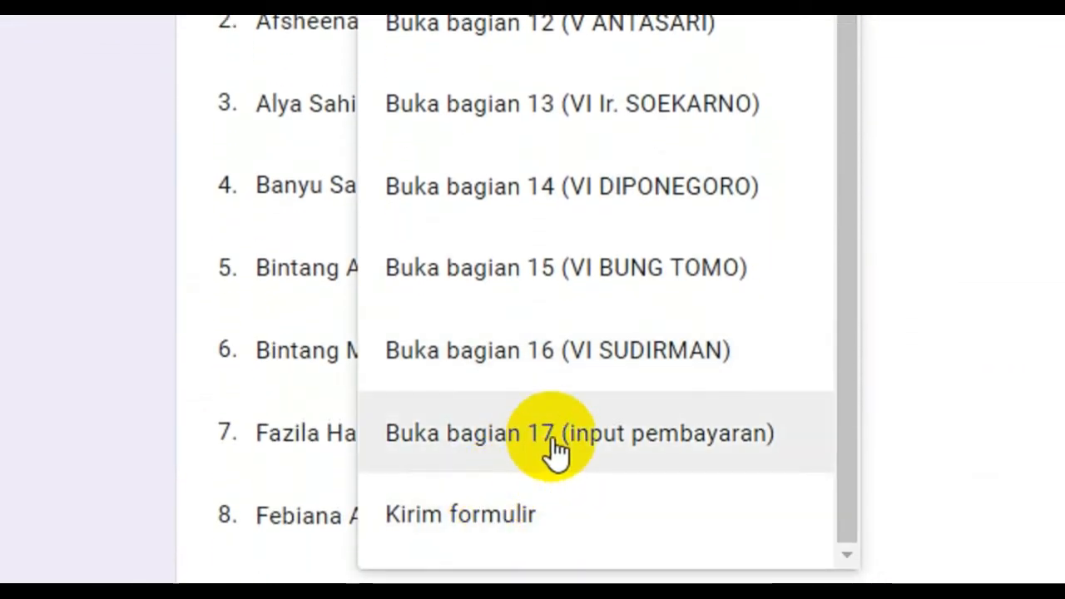
{"action": "left_click", "coordinate": [555, 452]}
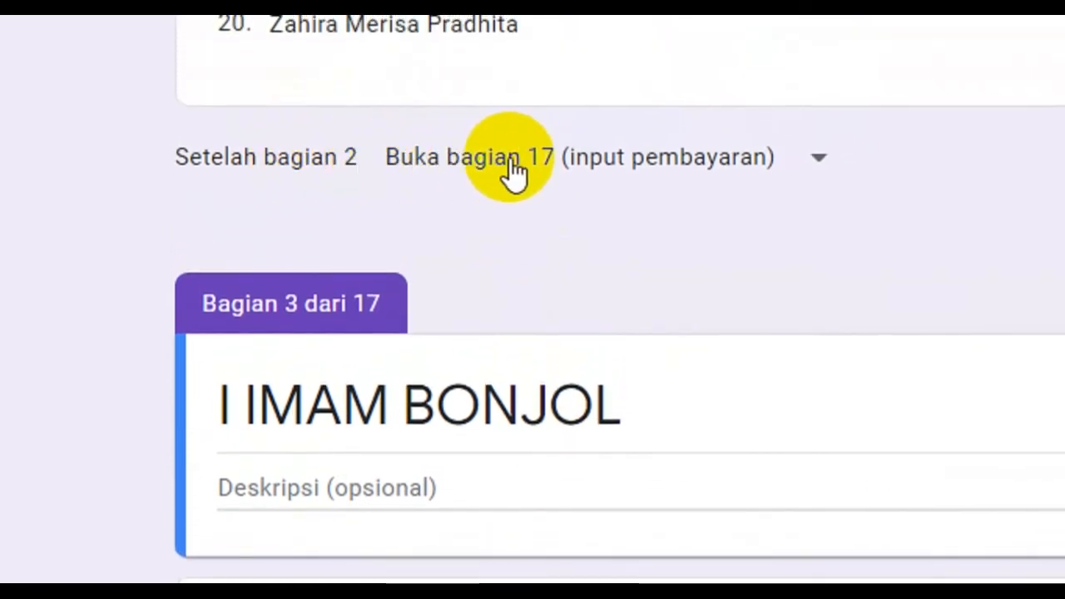
Set section 3 (I IMAM BONJOL) to continue to section 17 (input pembayaran)
{"action": "scroll", "coordinate": [595, 250], "scroll_direction": "down", "scroll_amount": 8}
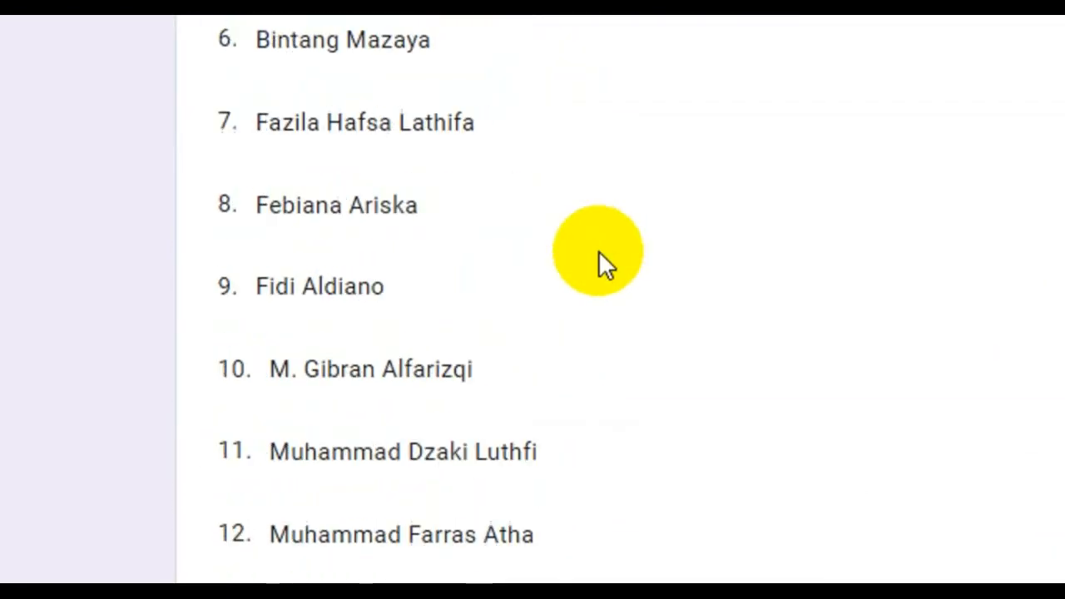
{"action": "scroll", "coordinate": [412, 375], "scroll_direction": "down", "scroll_amount": 4}
{"action": "left_click", "coordinate": [424, 397]}
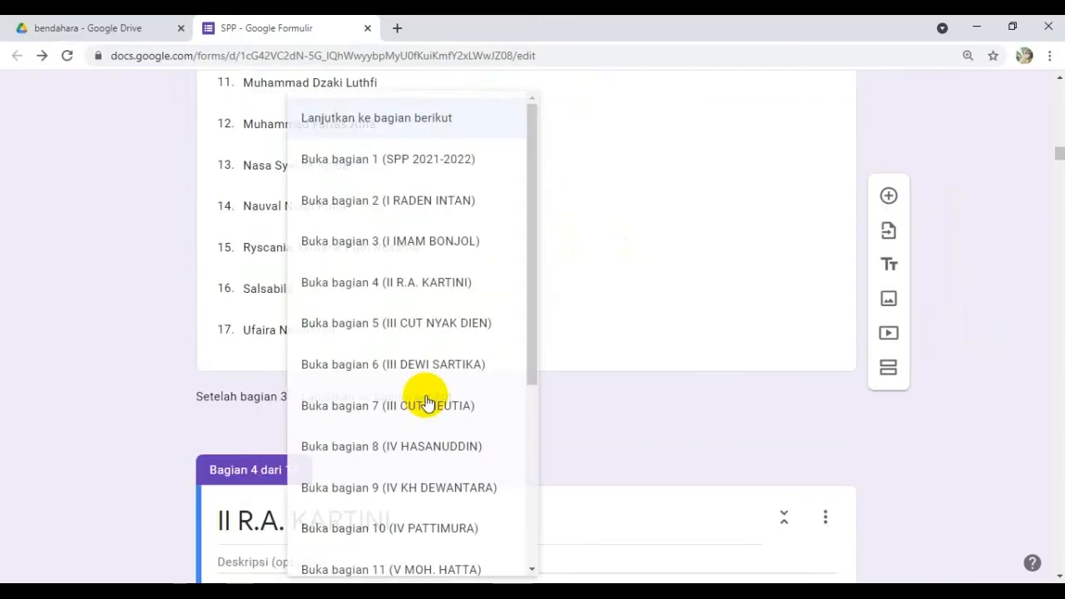
{"action": "scroll", "coordinate": [426, 403], "scroll_direction": "down", "scroll_amount": 4}
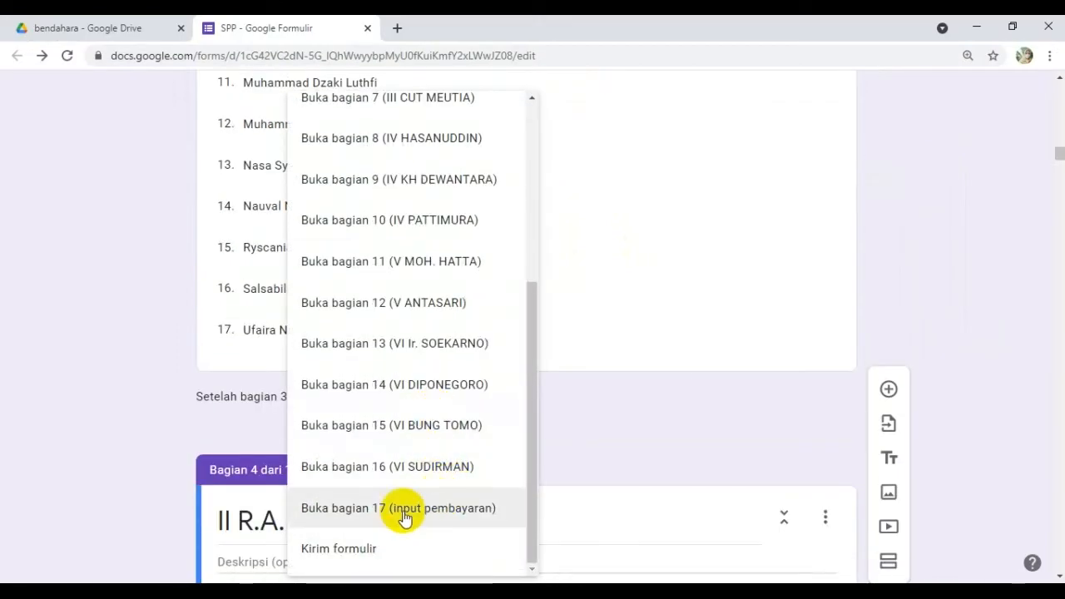
{"action": "left_click", "coordinate": [549, 388]}
Set section 4 (II R.A. KARTINI) to continue to section 17 (input pembayaran)
{"action": "scroll", "coordinate": [547, 387], "scroll_direction": "down", "scroll_amount": 9}
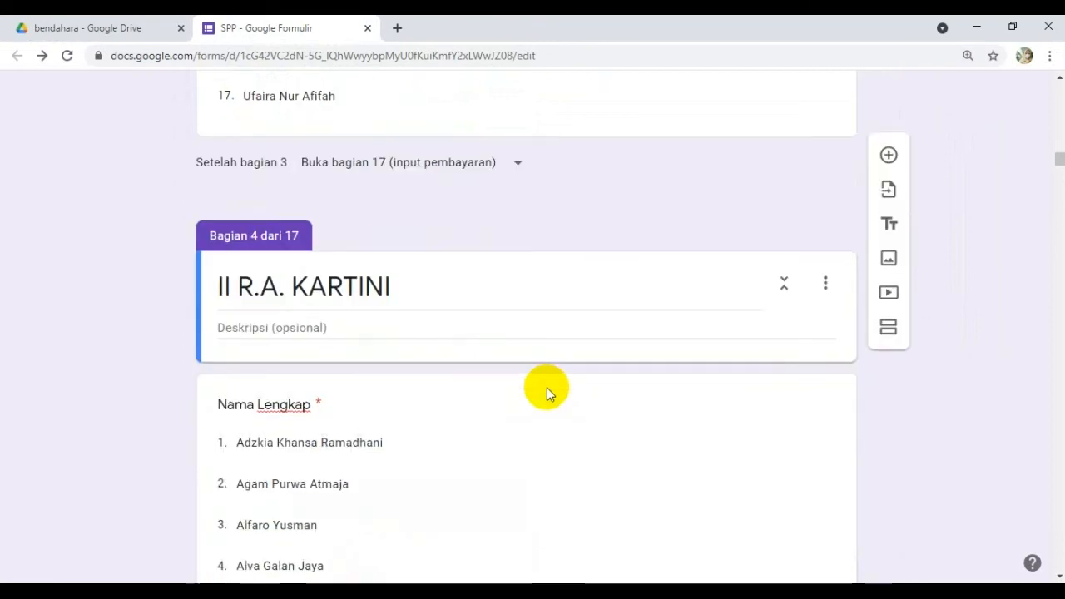
{"action": "scroll", "coordinate": [547, 387], "scroll_direction": "down", "scroll_amount": 3}
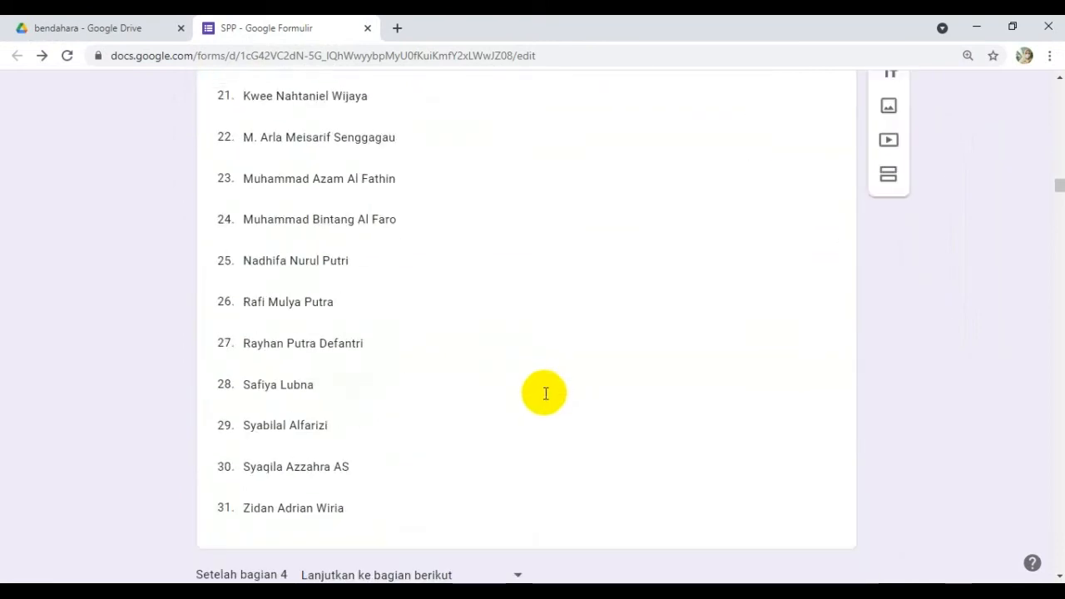
{"action": "scroll", "coordinate": [546, 393], "scroll_direction": "down", "scroll_amount": 4}
{"action": "left_click", "coordinate": [457, 266]}
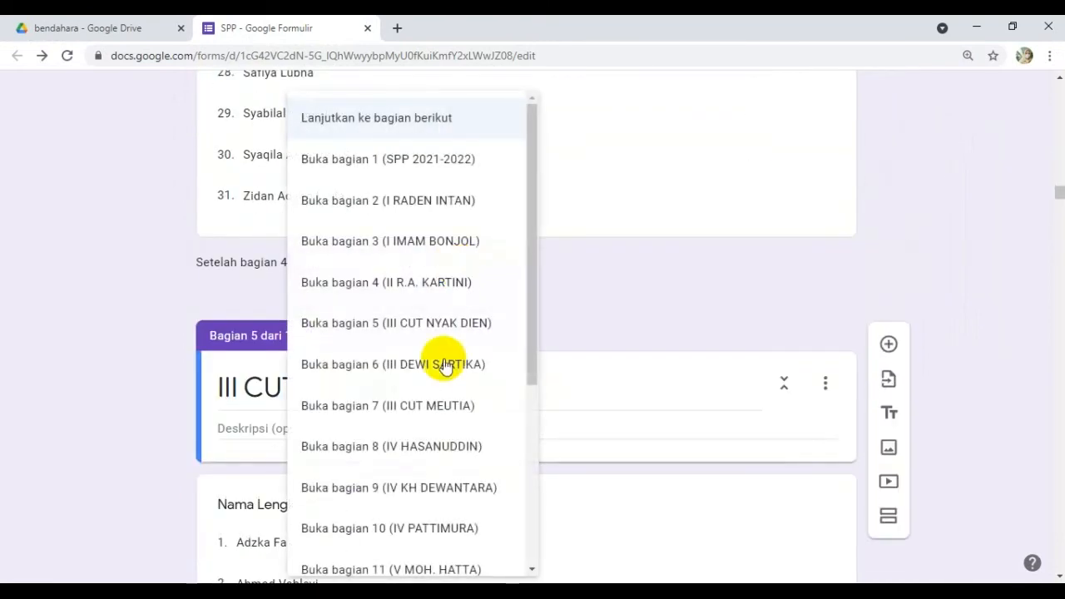
{"action": "scroll", "coordinate": [445, 366], "scroll_direction": "down", "scroll_amount": 4}
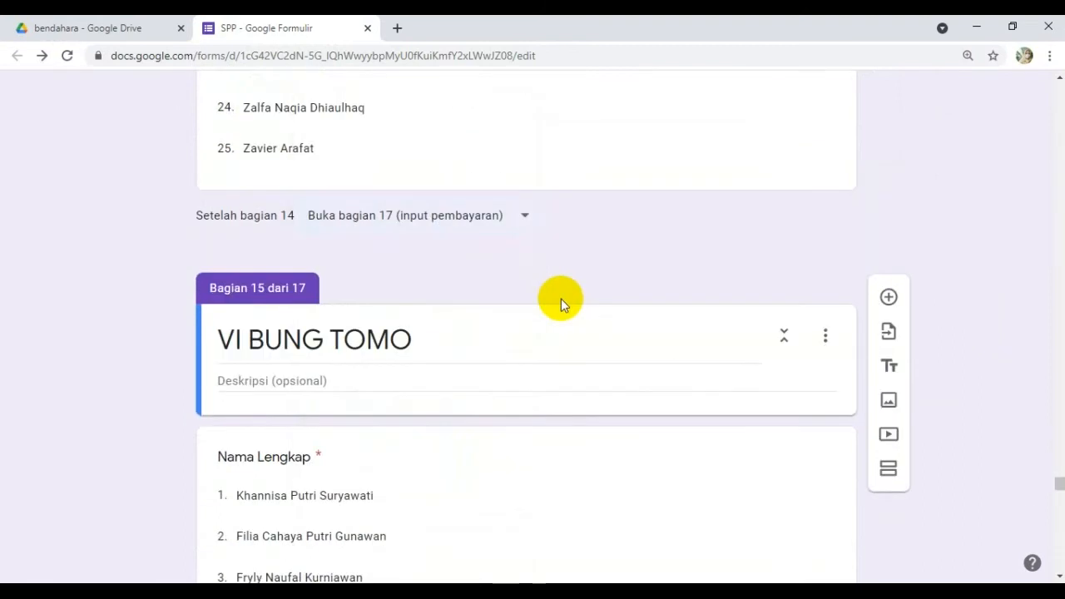
Set section 15 (VI BUNG TOMO) to continue to section 17 (input pembayaran)
{"action": "scroll", "coordinate": [560, 299], "scroll_direction": "down", "scroll_amount": 12}
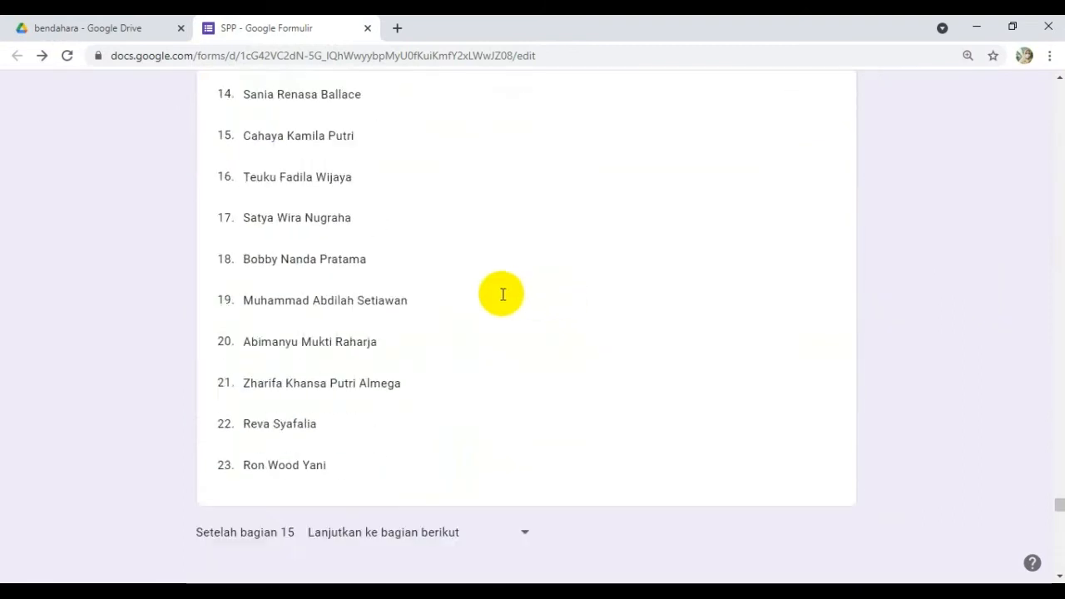
{"action": "scroll", "coordinate": [449, 299], "scroll_direction": "down", "scroll_amount": 4}
{"action": "scroll", "coordinate": [404, 274], "scroll_direction": "down", "scroll_amount": 2}
{"action": "scroll", "coordinate": [406, 216], "scroll_direction": "up", "scroll_amount": 2}
{"action": "left_click", "coordinate": [373, 223]}
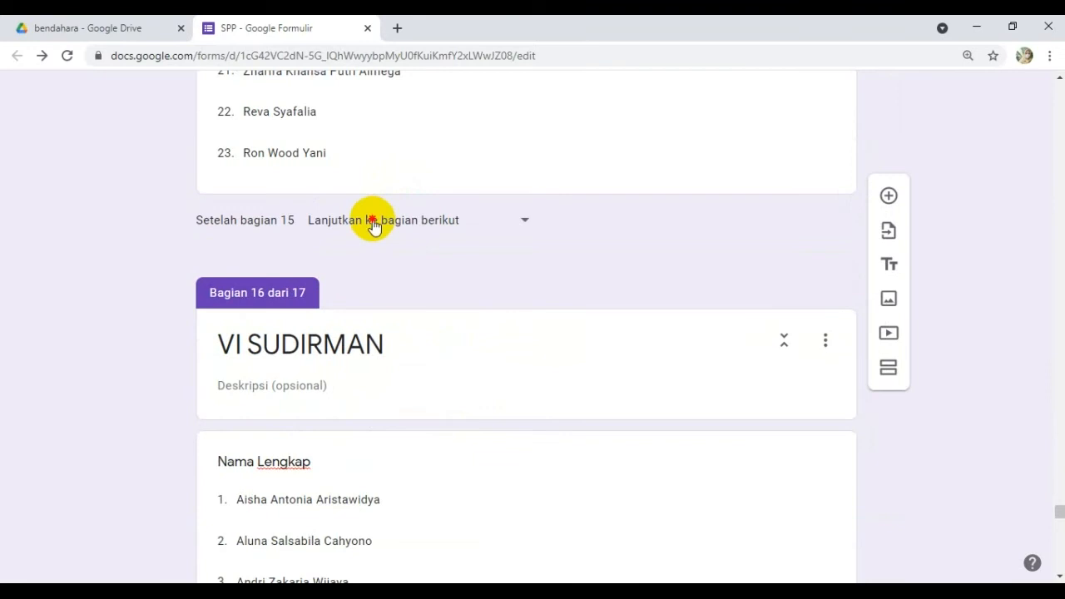
{"action": "scroll", "coordinate": [428, 399], "scroll_direction": "down", "scroll_amount": 3}
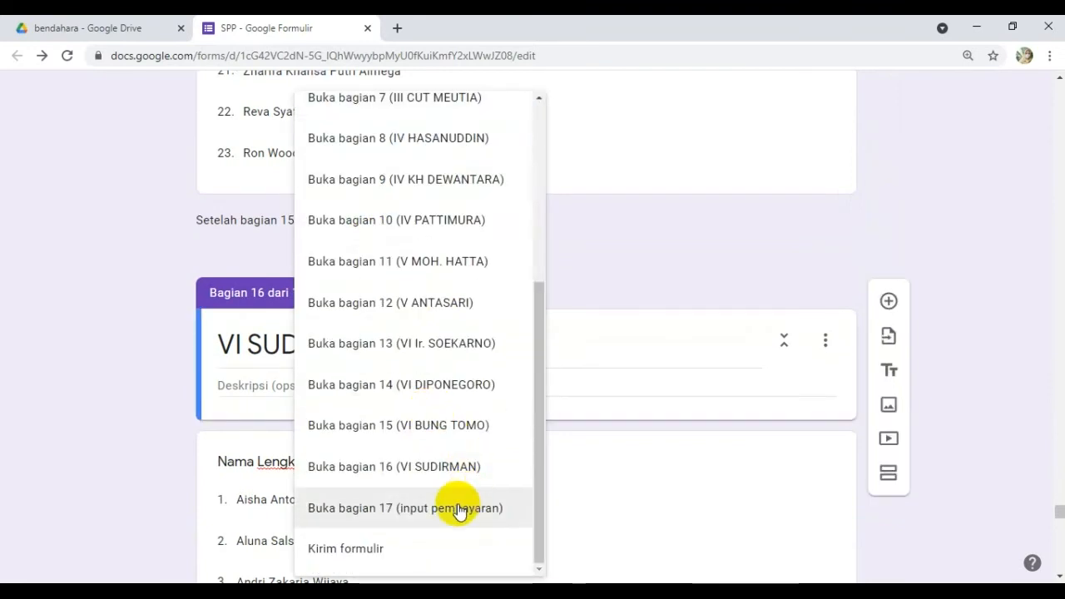
{"action": "left_click", "coordinate": [621, 229]}
Set section 16 (VI SUDIRMAN) to continue to section 17 (input pembayaran)
{"action": "scroll", "coordinate": [618, 228], "scroll_direction": "down", "scroll_amount": 12}
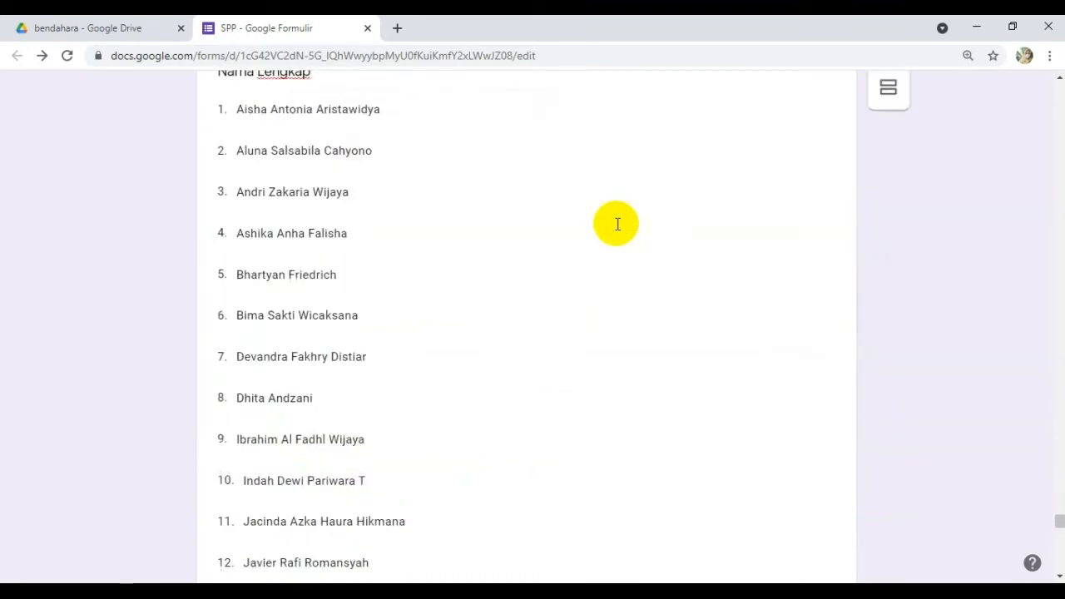
{"action": "scroll", "coordinate": [592, 342], "scroll_direction": "down", "scroll_amount": 3}
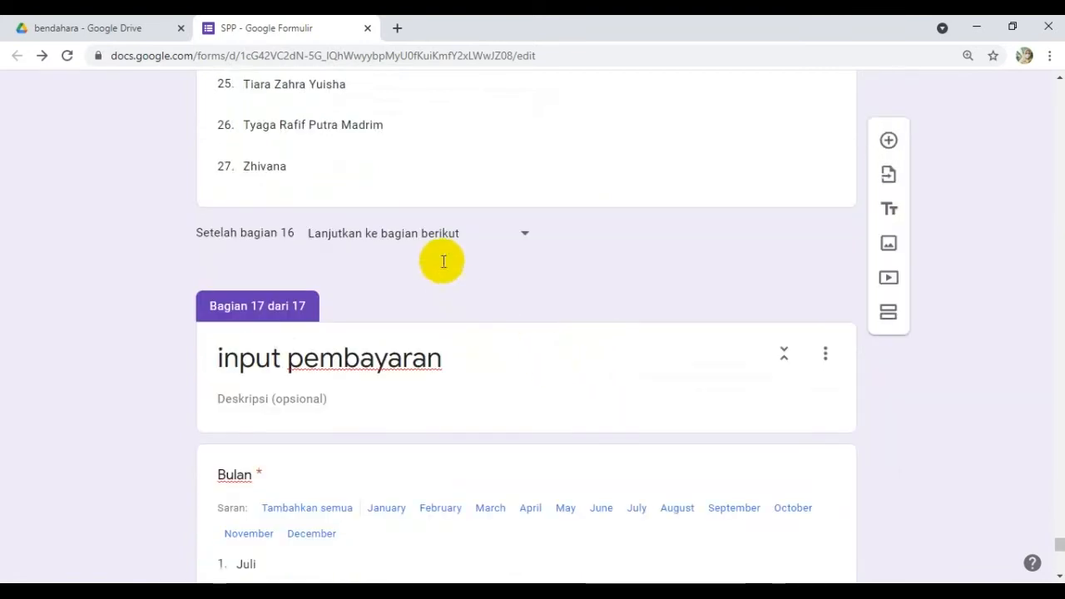
{"action": "left_click", "coordinate": [439, 248]}
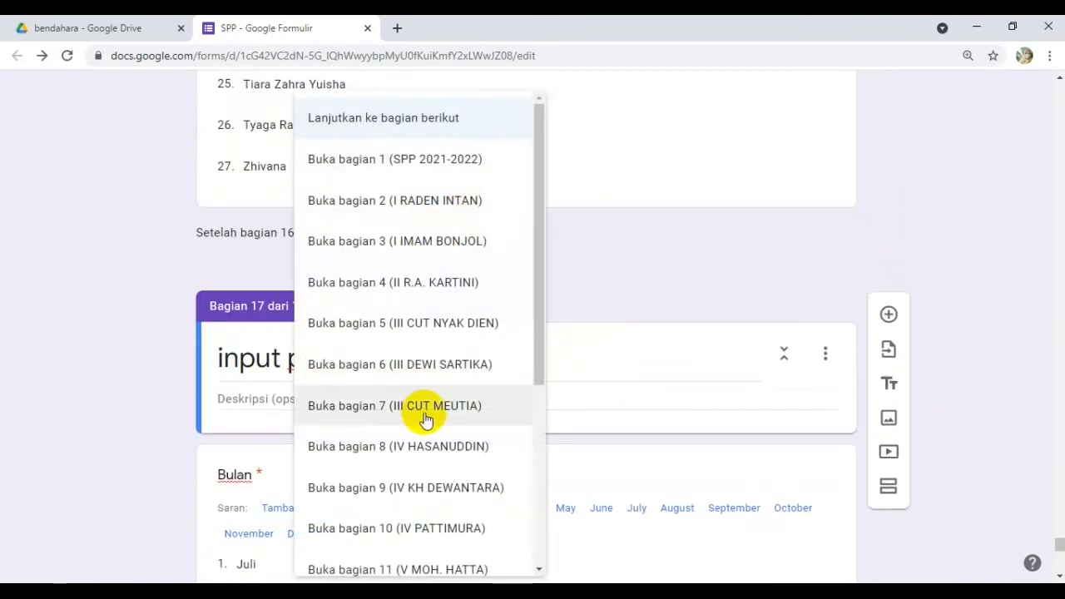
{"action": "scroll", "coordinate": [423, 416], "scroll_direction": "down", "scroll_amount": 4}
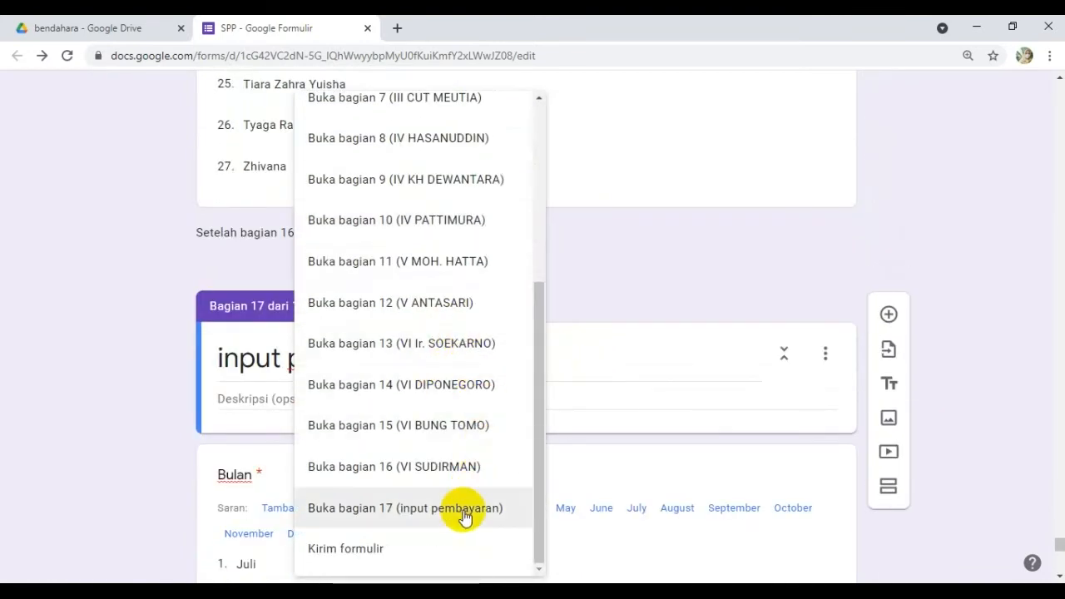
{"action": "left_click", "coordinate": [464, 515]}
Review the Bulan and Jumlah questions and their options in the input pembayaran section
{"action": "scroll", "coordinate": [499, 304], "scroll_direction": "down", "scroll_amount": 3}
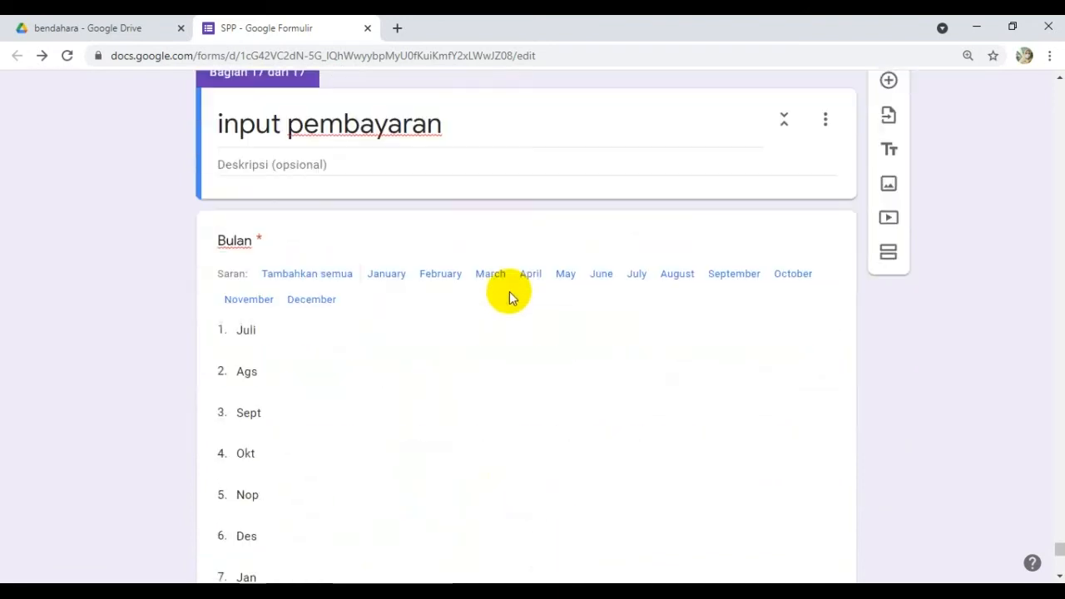
{"action": "scroll", "coordinate": [657, 257], "scroll_direction": "down", "scroll_amount": 5}
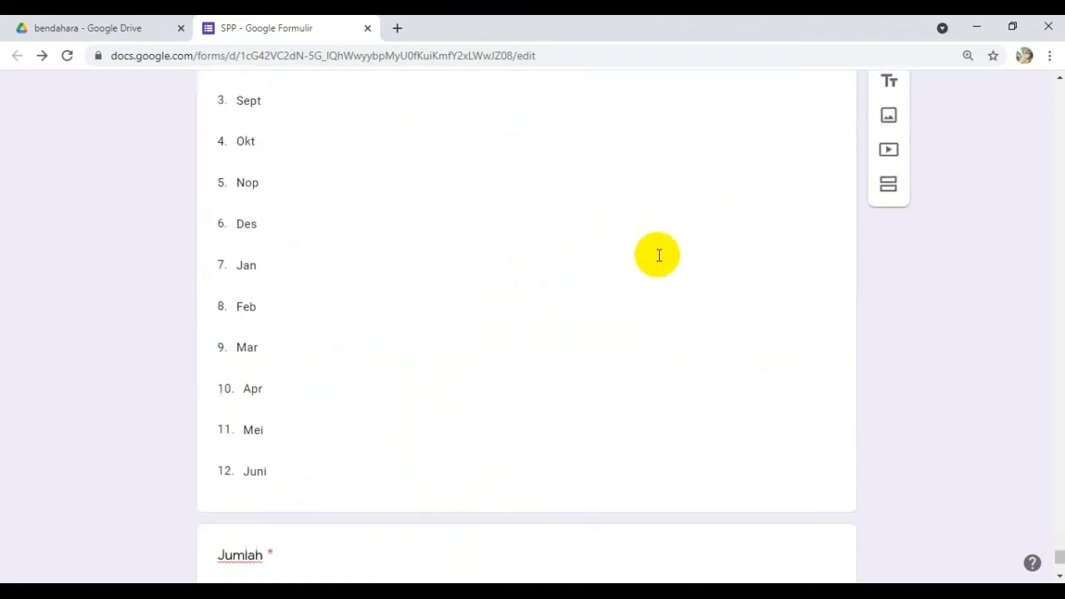
{"action": "scroll", "coordinate": [657, 257], "scroll_direction": "up", "scroll_amount": 1}
{"action": "scroll", "coordinate": [657, 254], "scroll_direction": "up", "scroll_amount": 1}
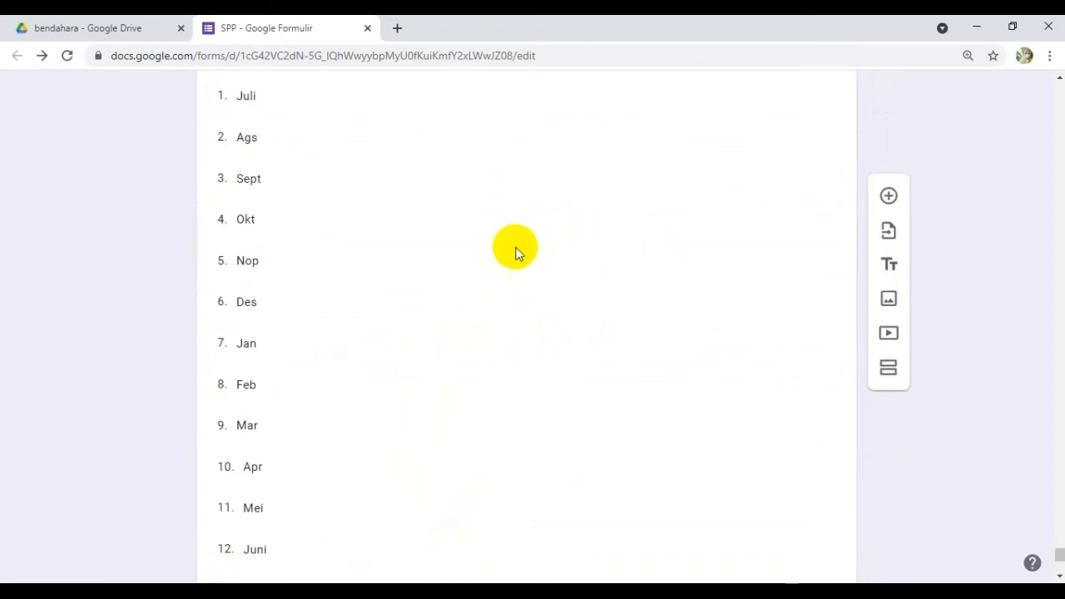
{"action": "scroll", "coordinate": [499, 266], "scroll_direction": "up", "scroll_amount": 5}
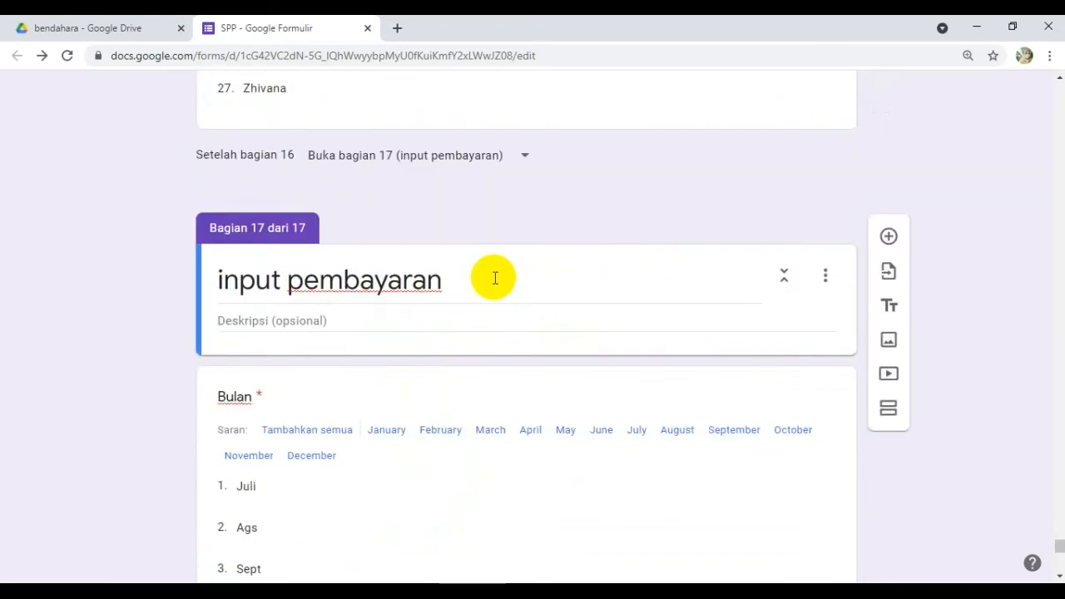
{"action": "scroll", "coordinate": [495, 278], "scroll_direction": "down", "scroll_amount": 9}
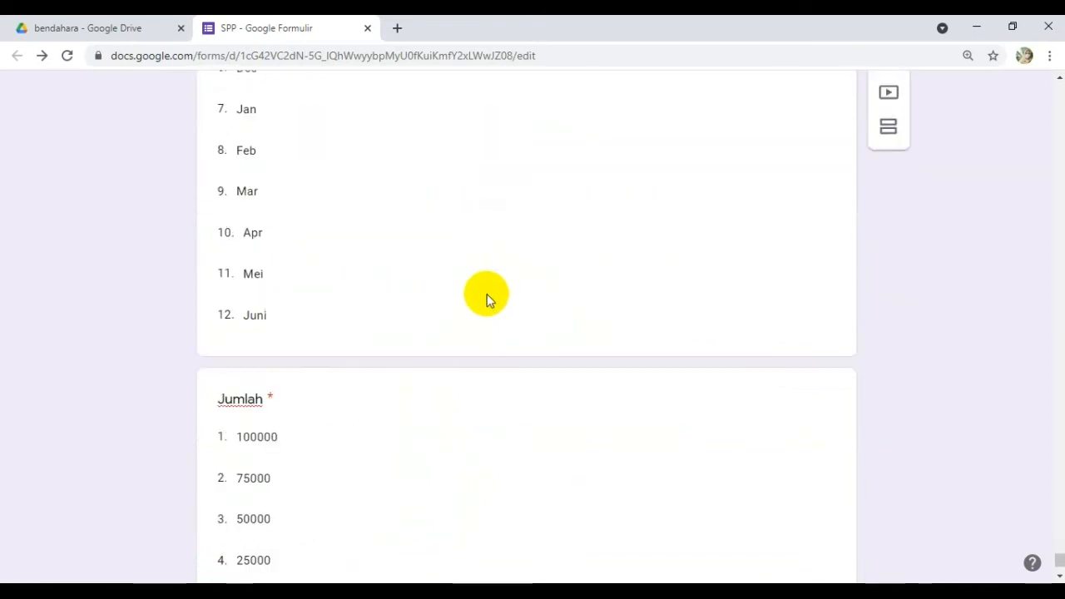
Preview the SPP 2021-2022 form, choose I RADEN INTAN as the KELAS and continue to its name section
{"action": "scroll", "coordinate": [375, 432], "scroll_direction": "up", "scroll_amount": 15}
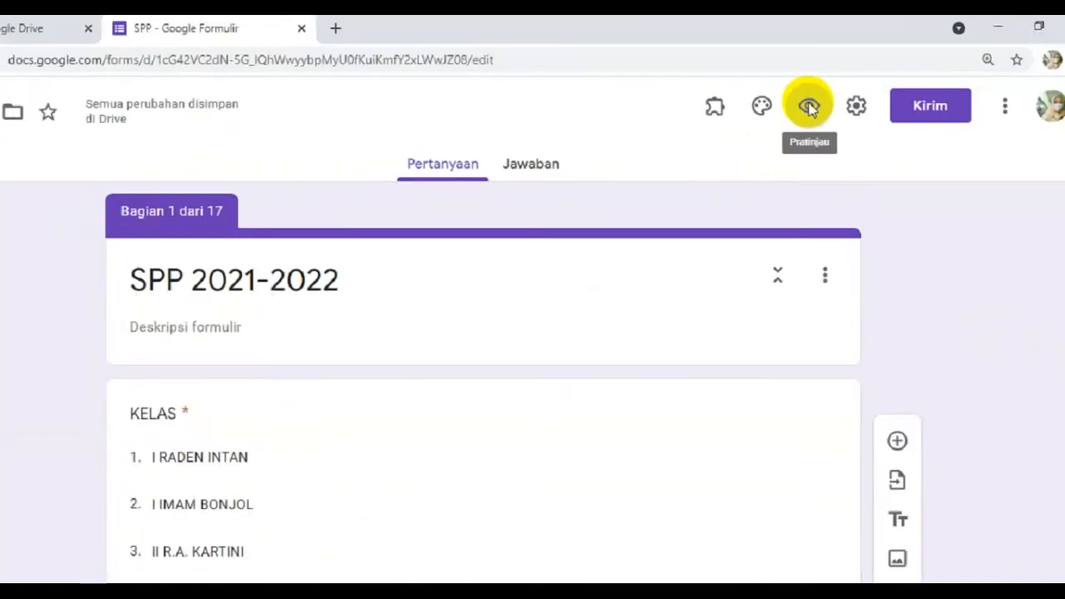
{"action": "left_click", "coordinate": [796, 166]}
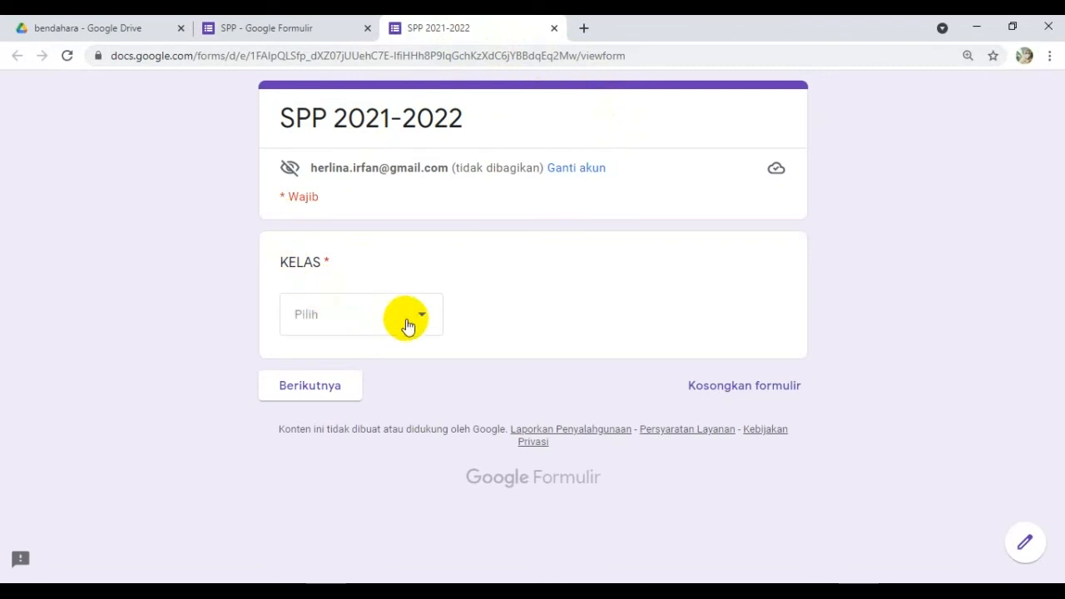
{"action": "left_click", "coordinate": [416, 316]}
{"action": "left_click", "coordinate": [366, 172]}
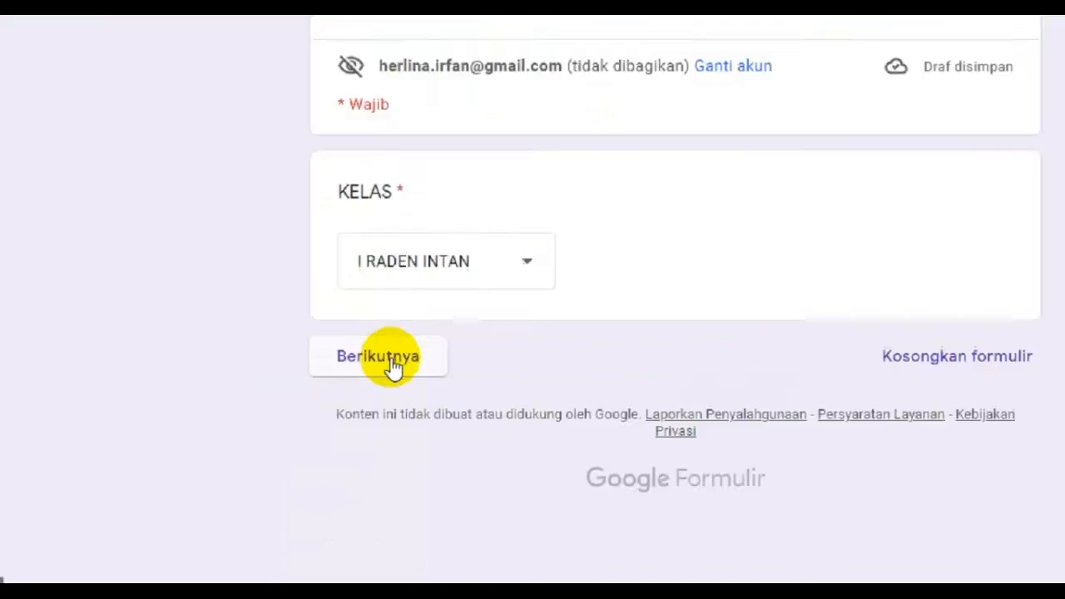
{"action": "left_click", "coordinate": [391, 363]}
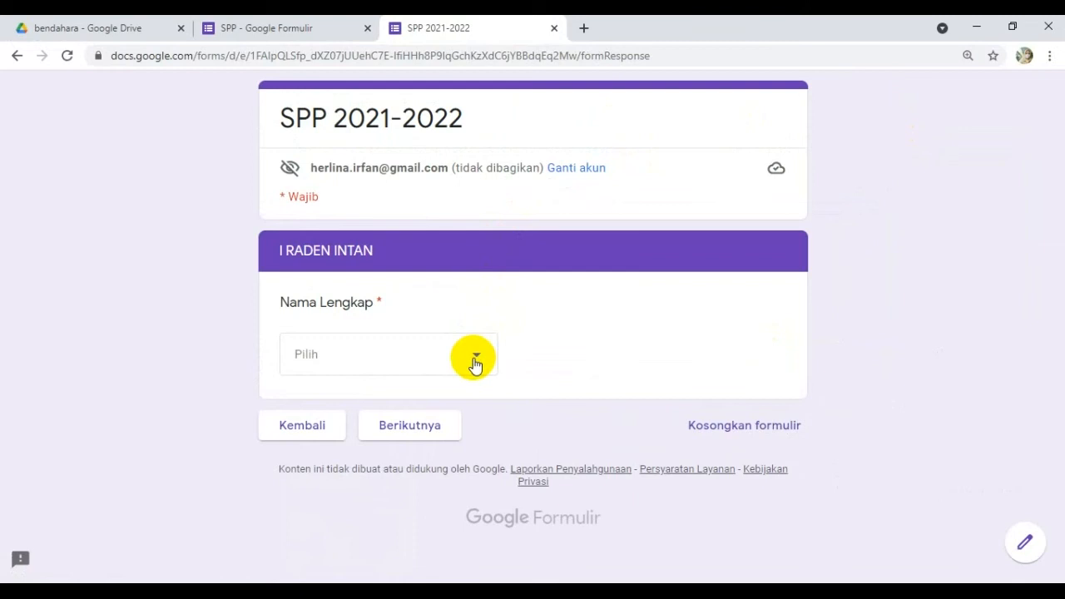
Choose a student's full name for Nama Lengkap in the I RADEN INTAN section and continue to the input pembayaran section
{"action": "left_click", "coordinate": [475, 363]}
{"action": "scroll", "coordinate": [457, 290], "scroll_direction": "down", "scroll_amount": 5}
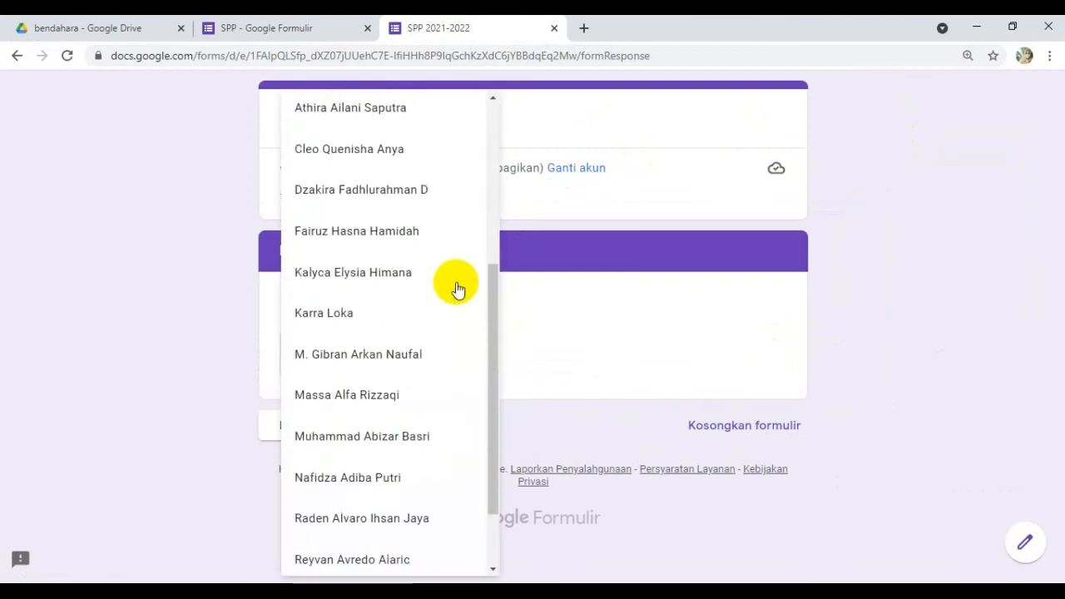
{"action": "left_click", "coordinate": [369, 548]}
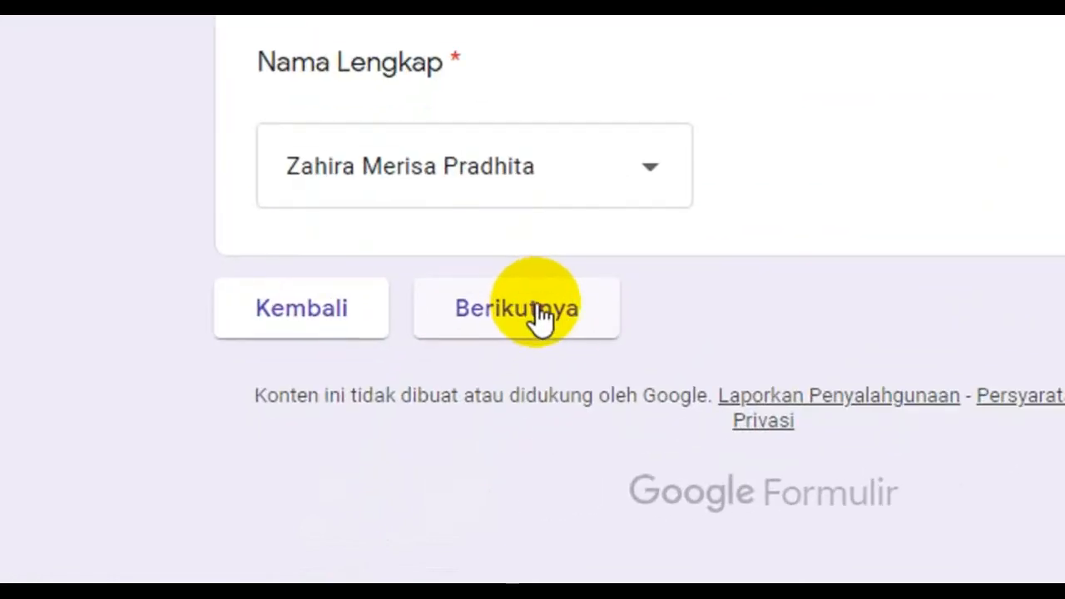
{"action": "left_click", "coordinate": [420, 426]}
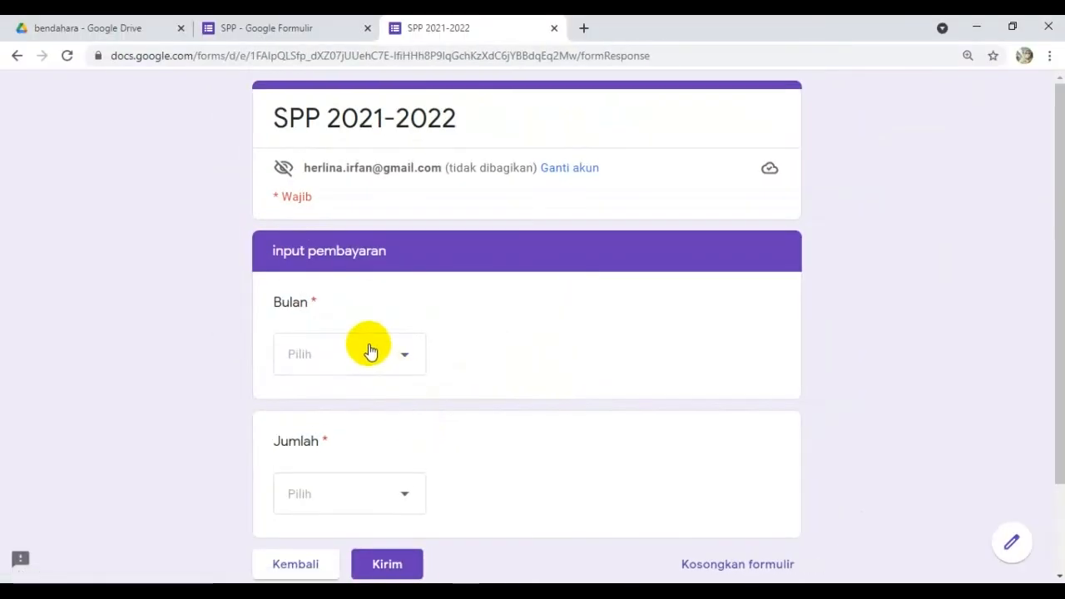
Set Bulan to Juli and Jumlah to 100000 for the I RADEN INTAN student, and submit the response
{"action": "left_click", "coordinate": [401, 358]}
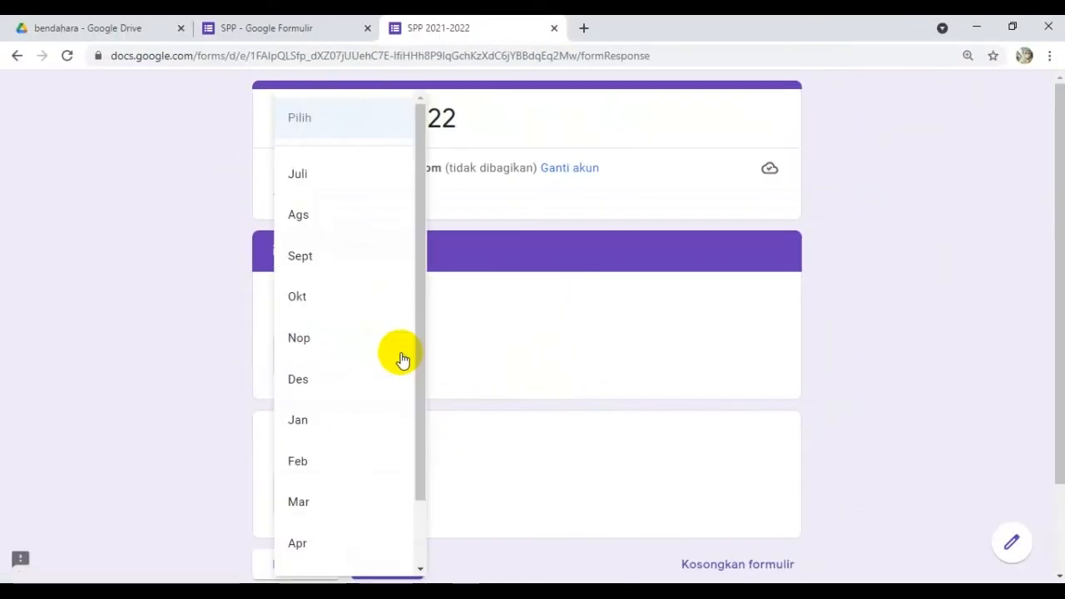
{"action": "left_click", "coordinate": [321, 185]}
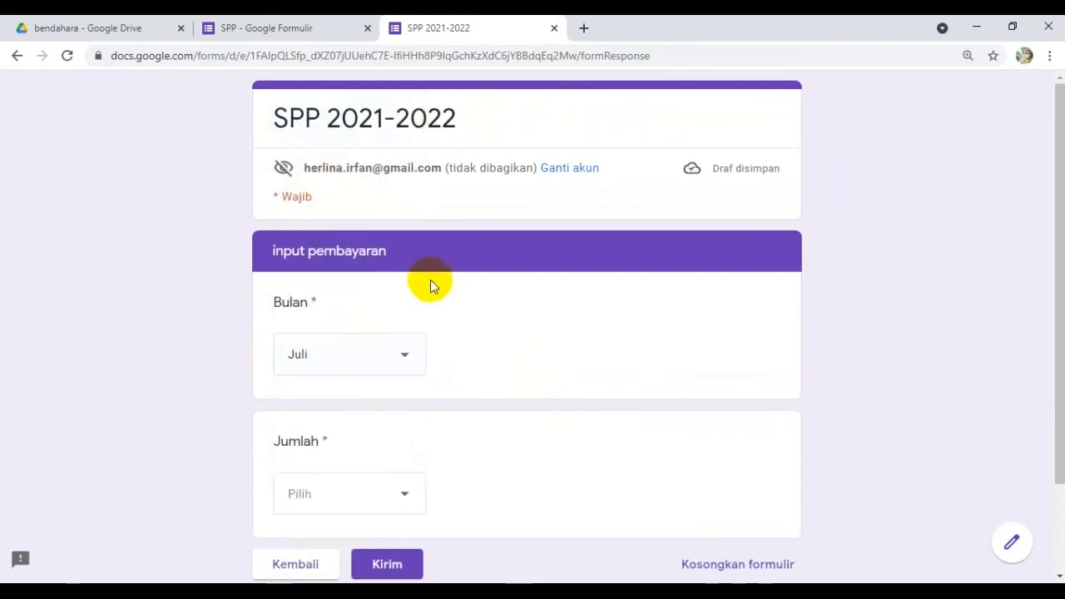
{"action": "left_click", "coordinate": [401, 497]}
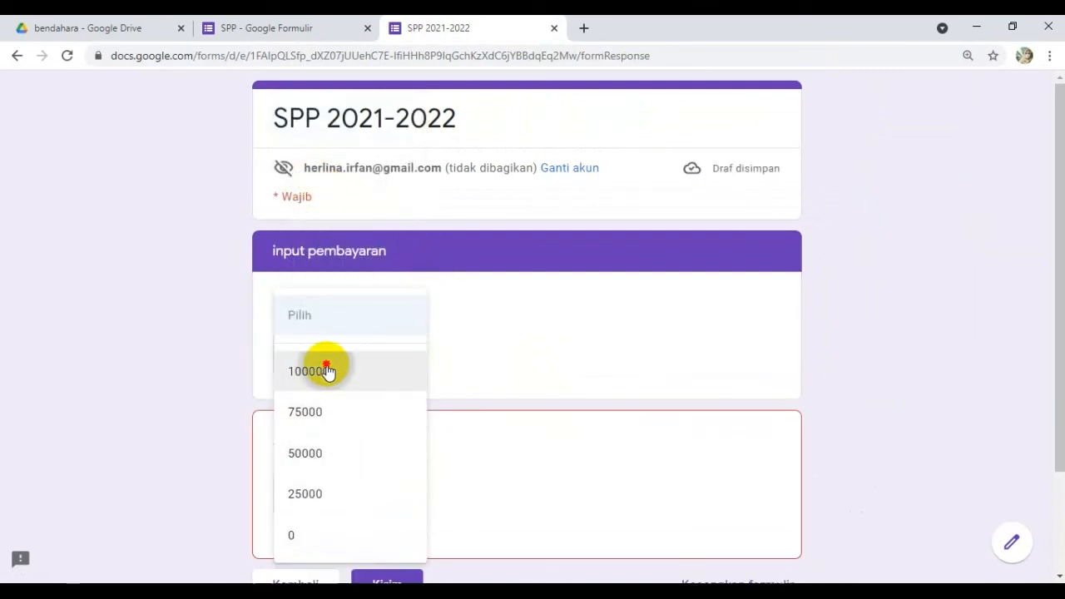
{"action": "left_click", "coordinate": [327, 369]}
{"action": "left_click", "coordinate": [386, 564]}
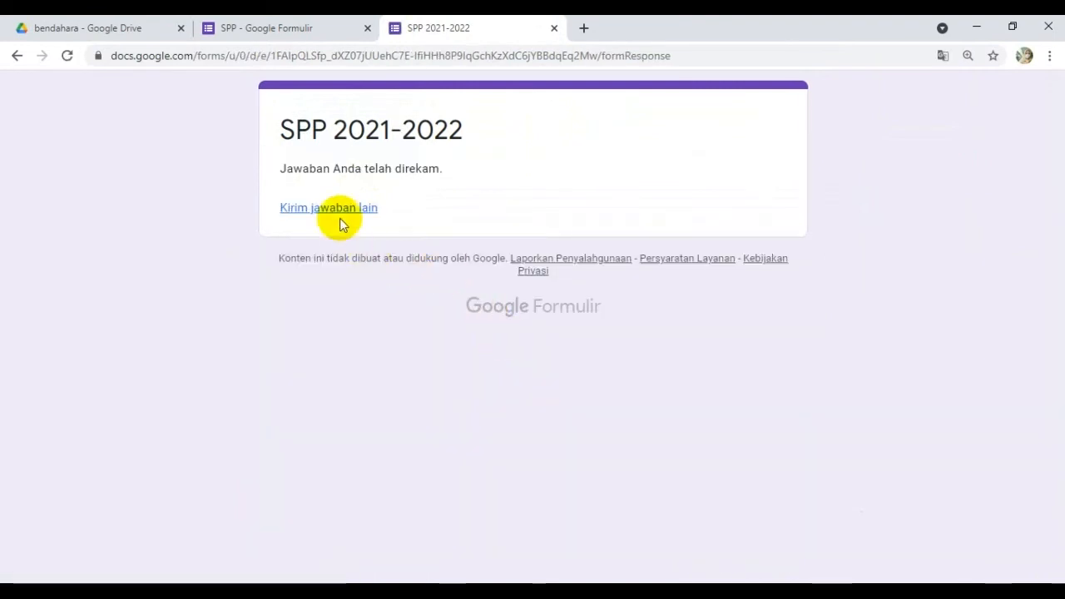
Start another response, choose II R.A. KARTINI as the KELAS and continue to its name section
{"action": "left_click", "coordinate": [347, 209]}
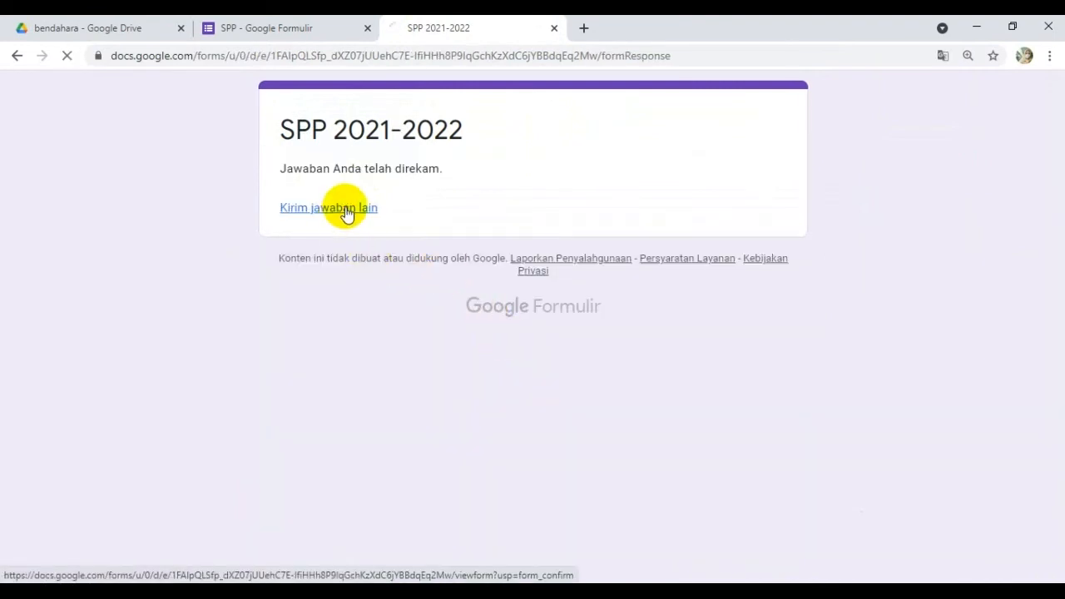
{"action": "left_click", "coordinate": [418, 319]}
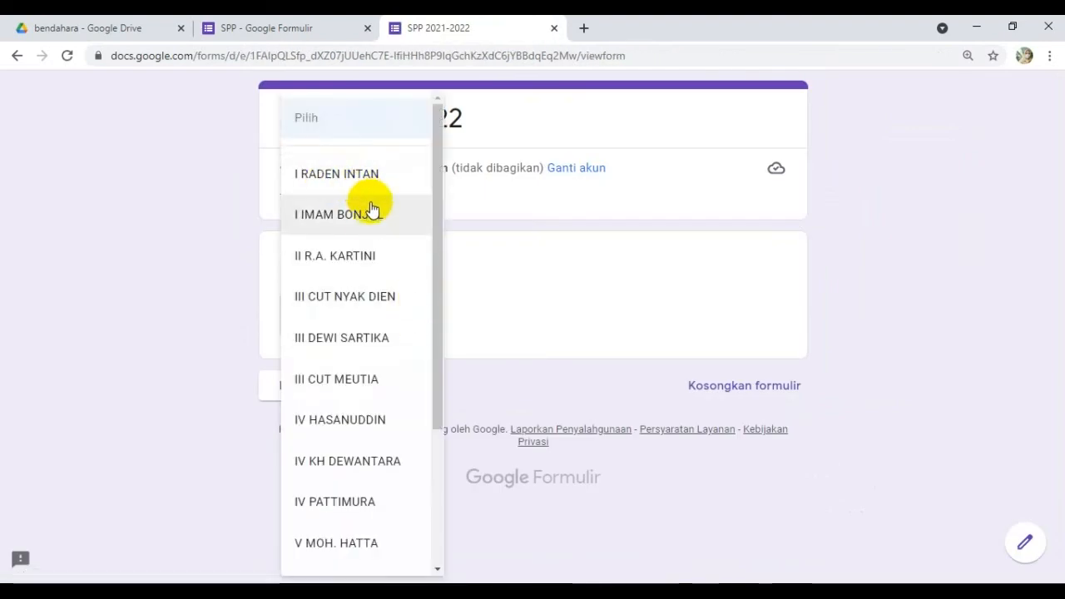
{"action": "left_click", "coordinate": [364, 258]}
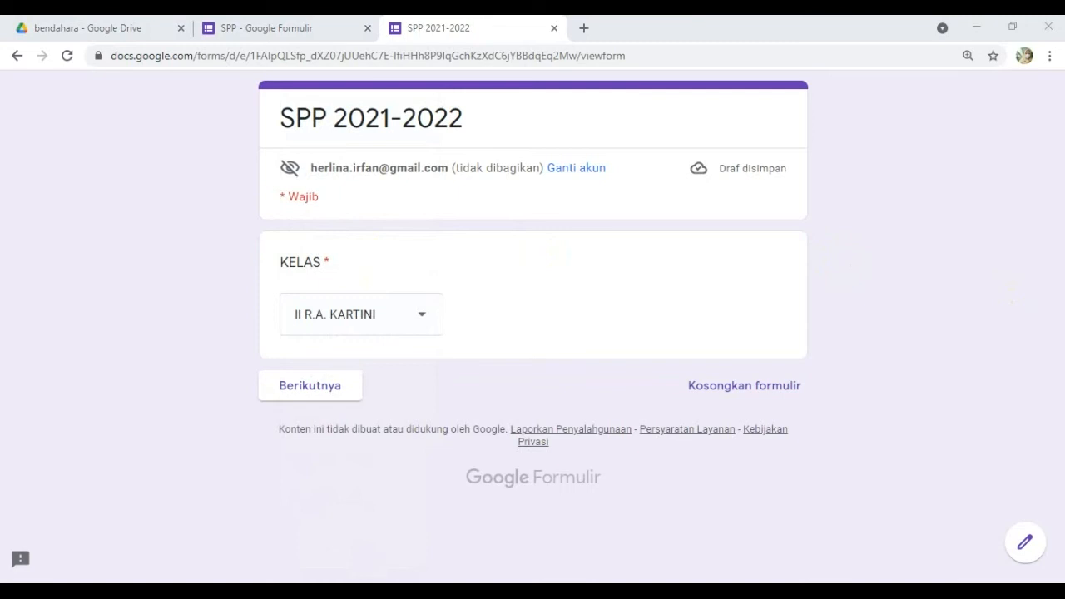
{"action": "left_click", "coordinate": [416, 316]}
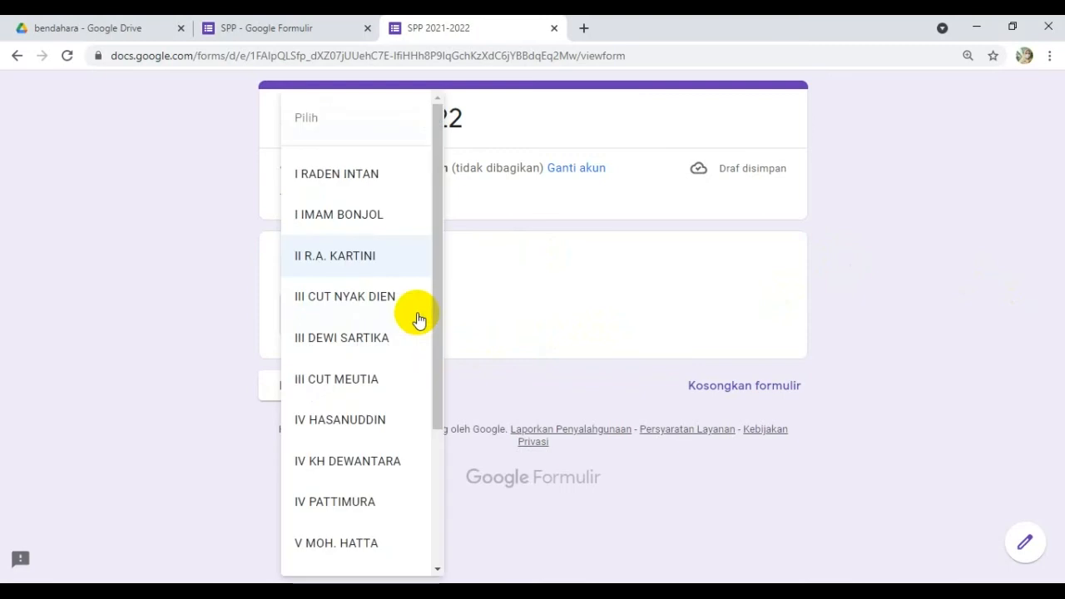
{"action": "left_click", "coordinate": [544, 305]}
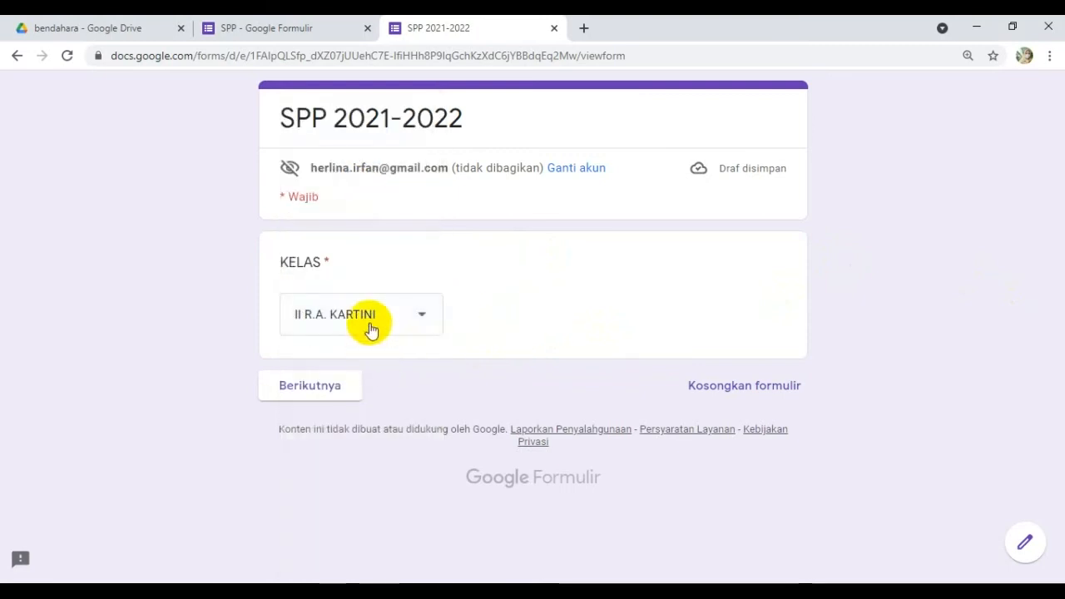
{"action": "left_click", "coordinate": [304, 392]}
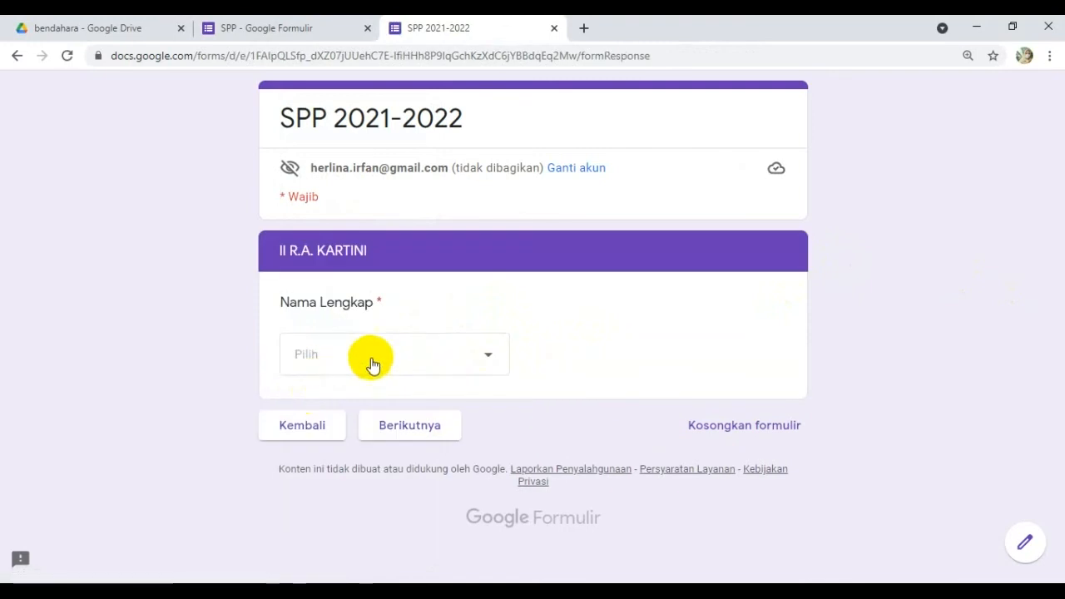
Choose the third listed student for Nama Lengkap in the II R.A. KARTINI section and continue to the payment section
{"action": "left_click", "coordinate": [425, 362]}
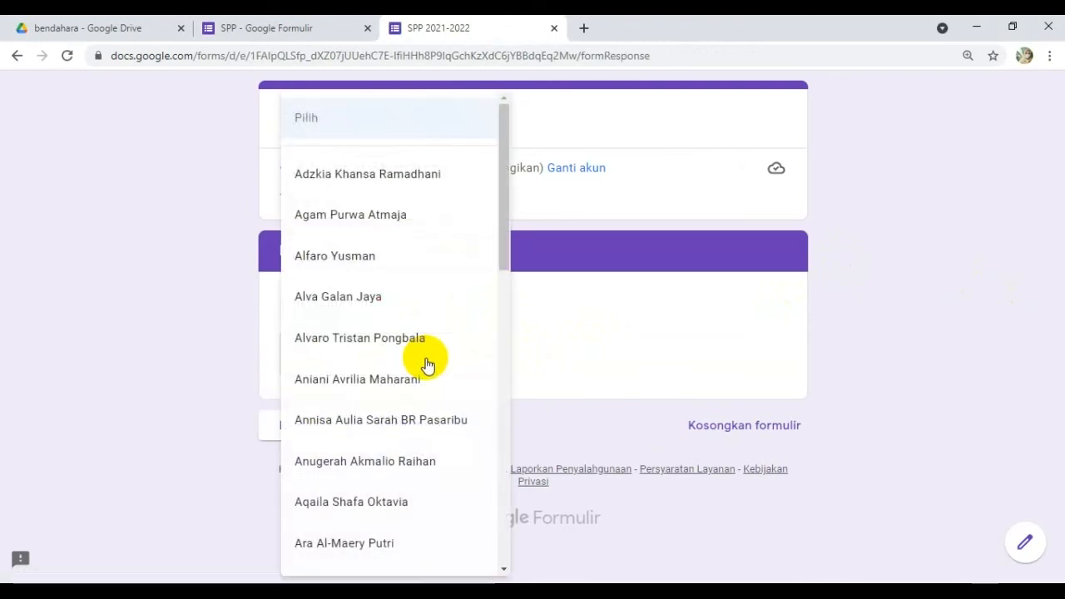
{"action": "left_click", "coordinate": [360, 258]}
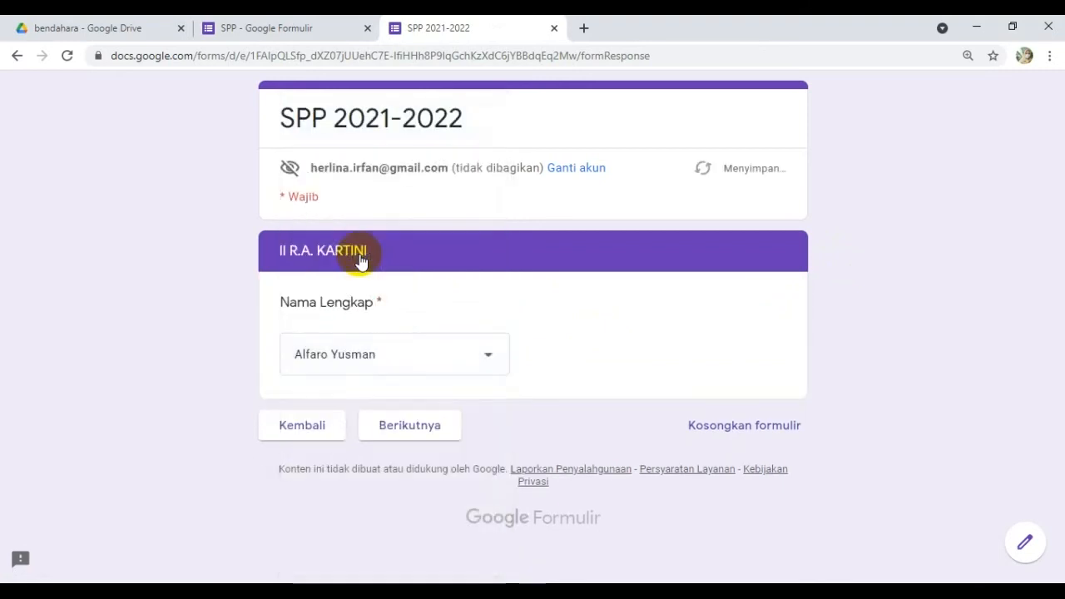
{"action": "left_click", "coordinate": [419, 429]}
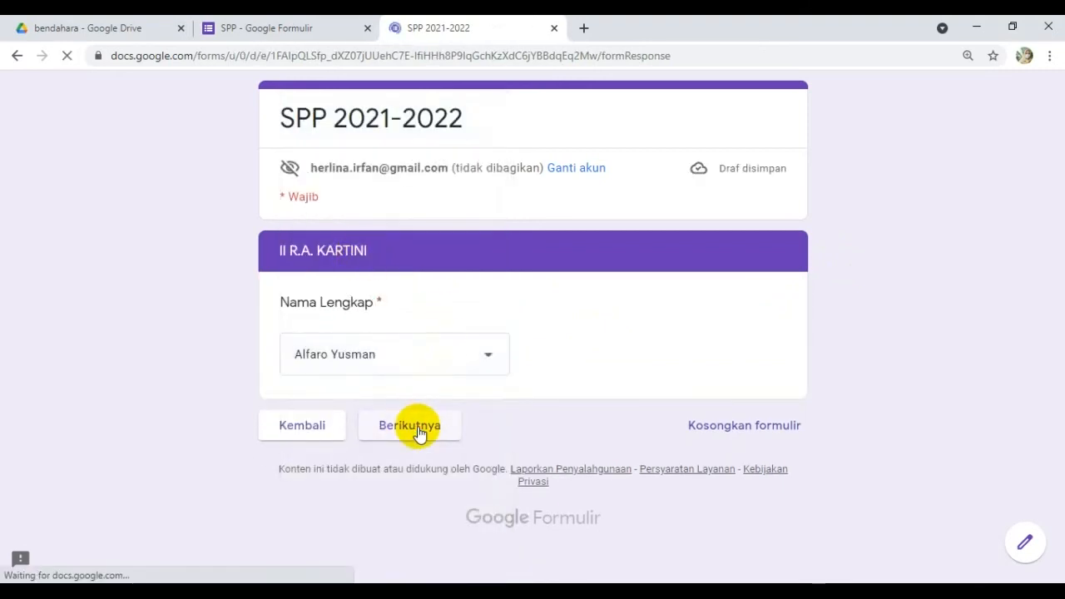
Enter Juli as the Bulan and 100000 as the Jumlah for the II R.A. KARTINI student, and submit the response
{"action": "left_click", "coordinate": [405, 358]}
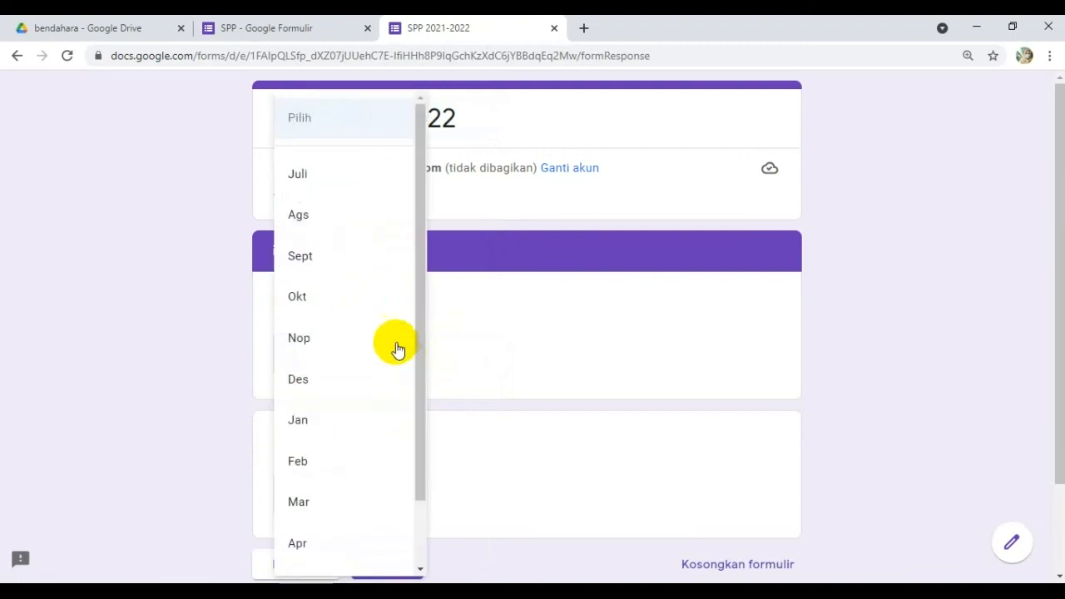
{"action": "left_click", "coordinate": [338, 182]}
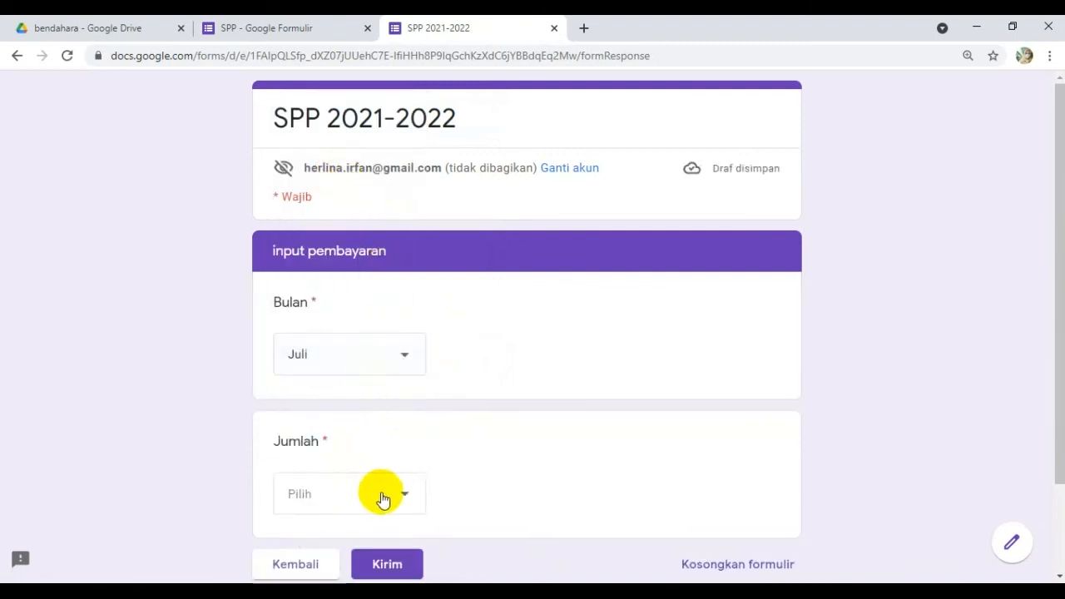
{"action": "left_click", "coordinate": [389, 497]}
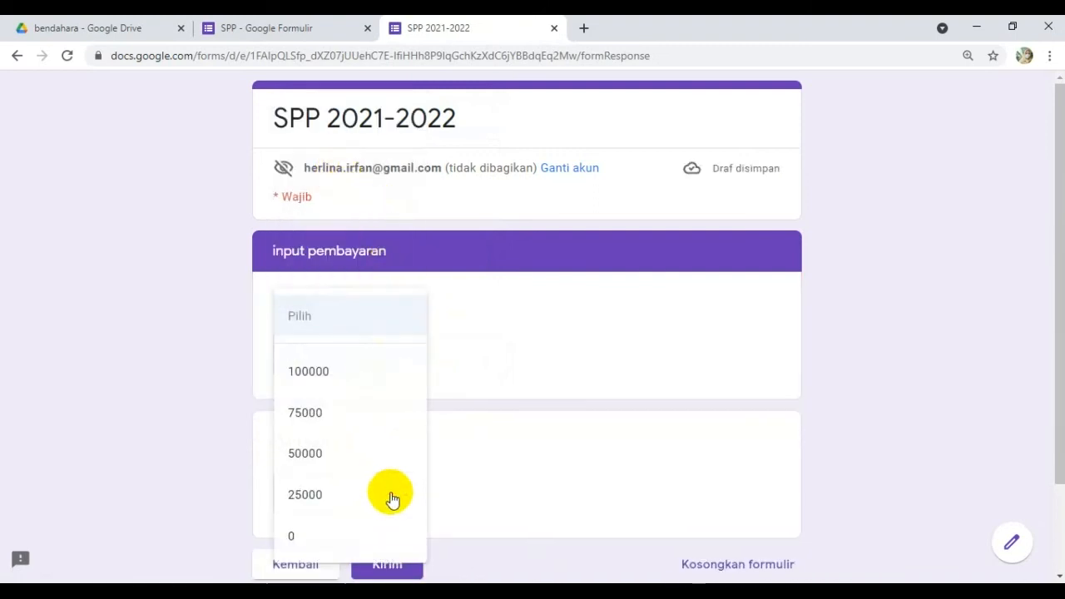
{"action": "left_click", "coordinate": [364, 384]}
{"action": "scroll", "coordinate": [371, 391], "scroll_direction": "down", "scroll_amount": 2}
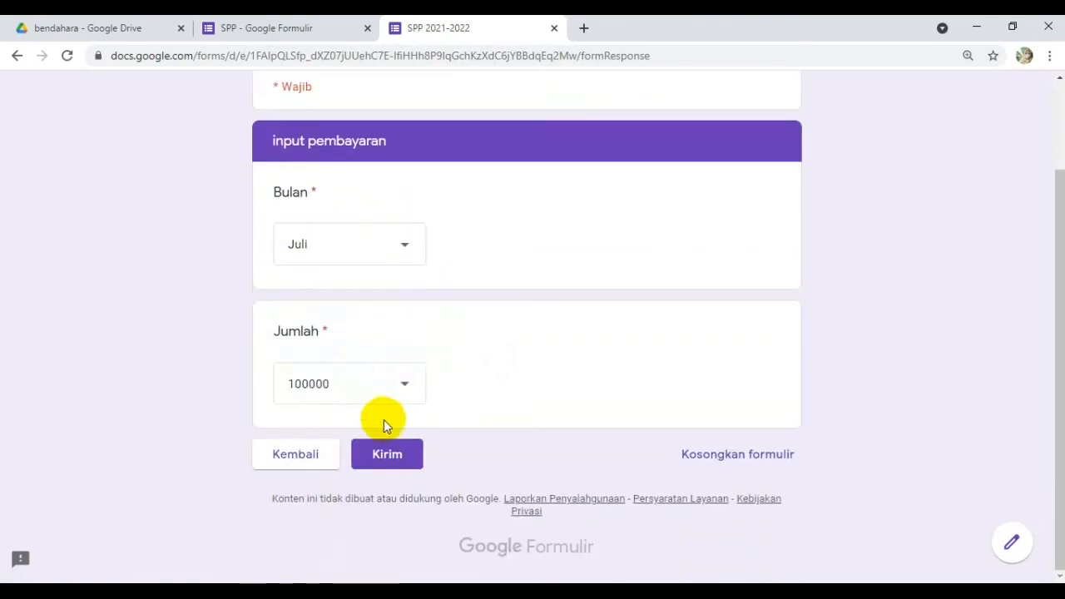
{"action": "left_click", "coordinate": [402, 459]}
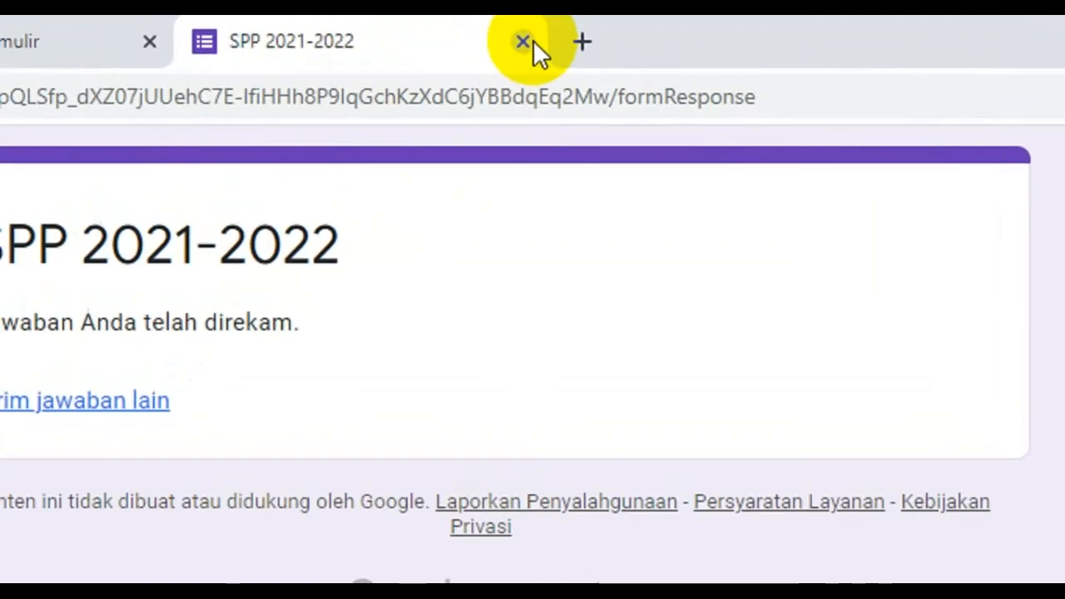
Close the form preview and create a new spreadsheet named SPP (Jawaban) as the destination for the form's responses
{"action": "left_click", "coordinate": [555, 29]}
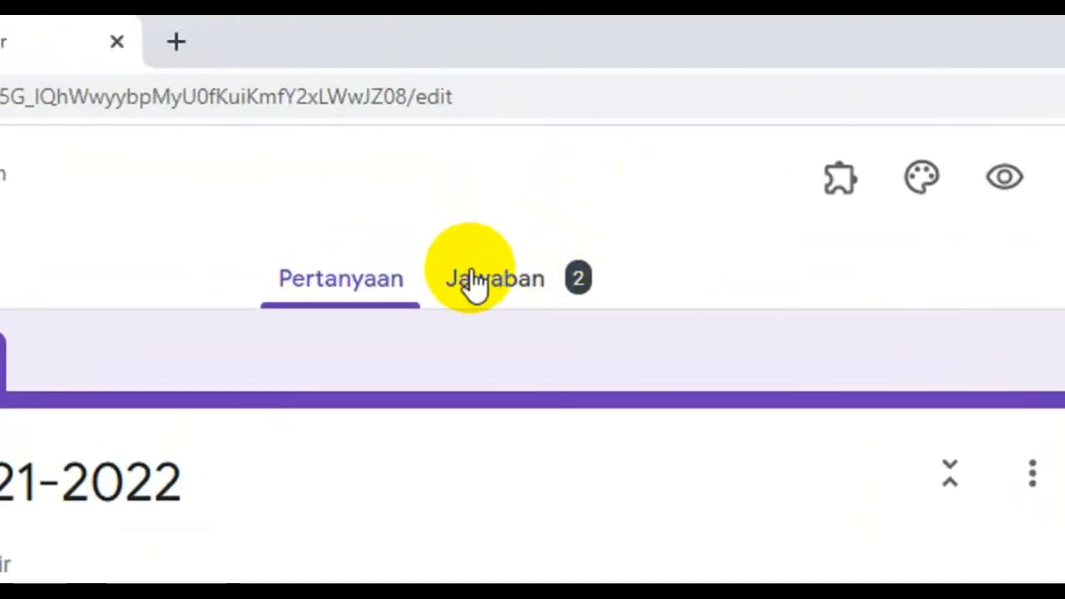
{"action": "left_click", "coordinate": [472, 280]}
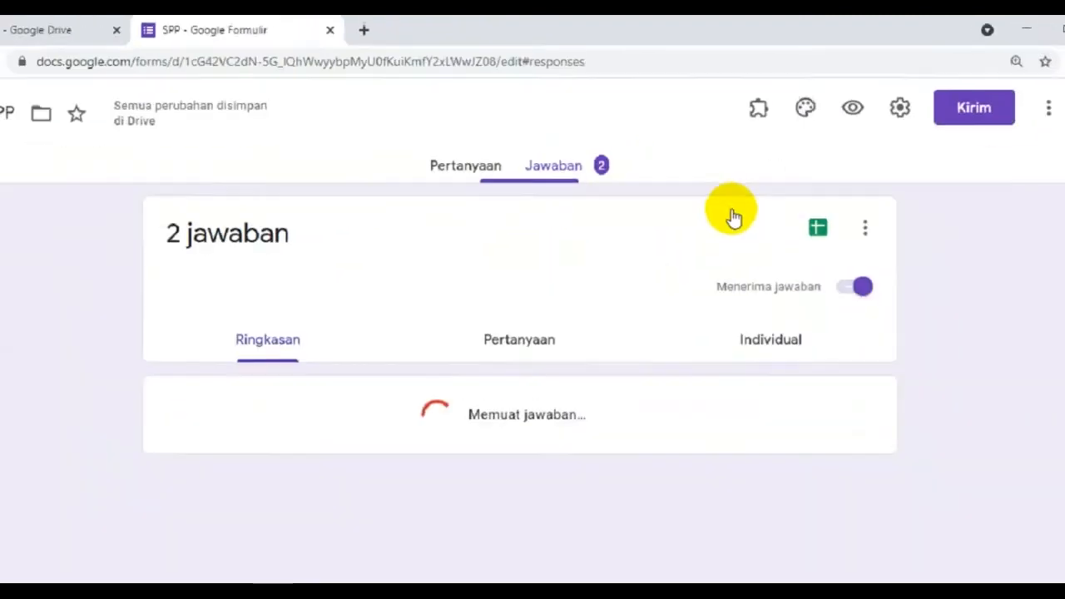
{"action": "left_click", "coordinate": [793, 204]}
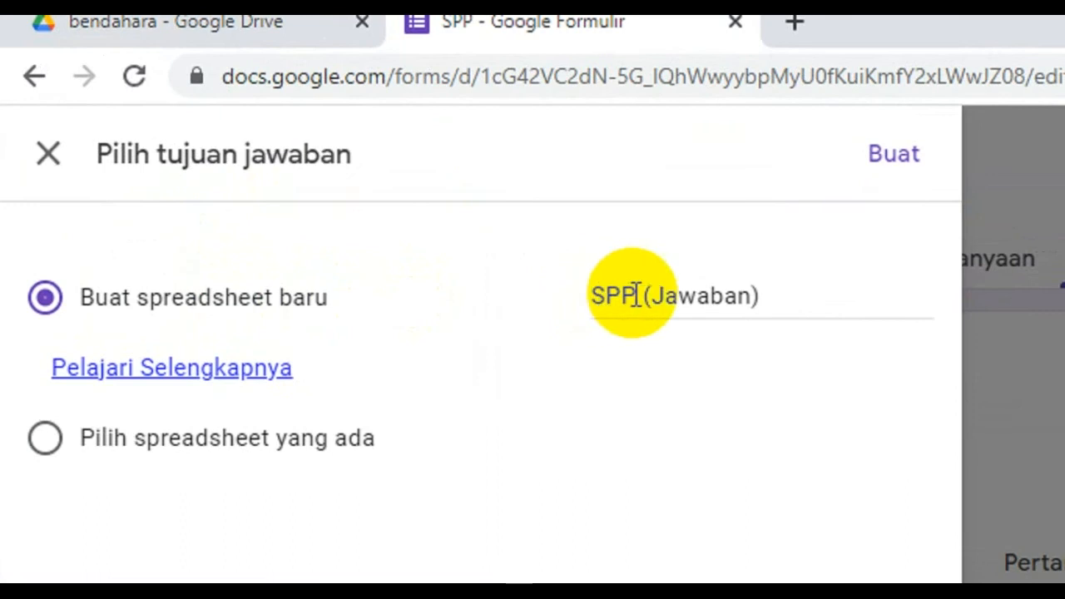
{"action": "left_click", "coordinate": [894, 153]}
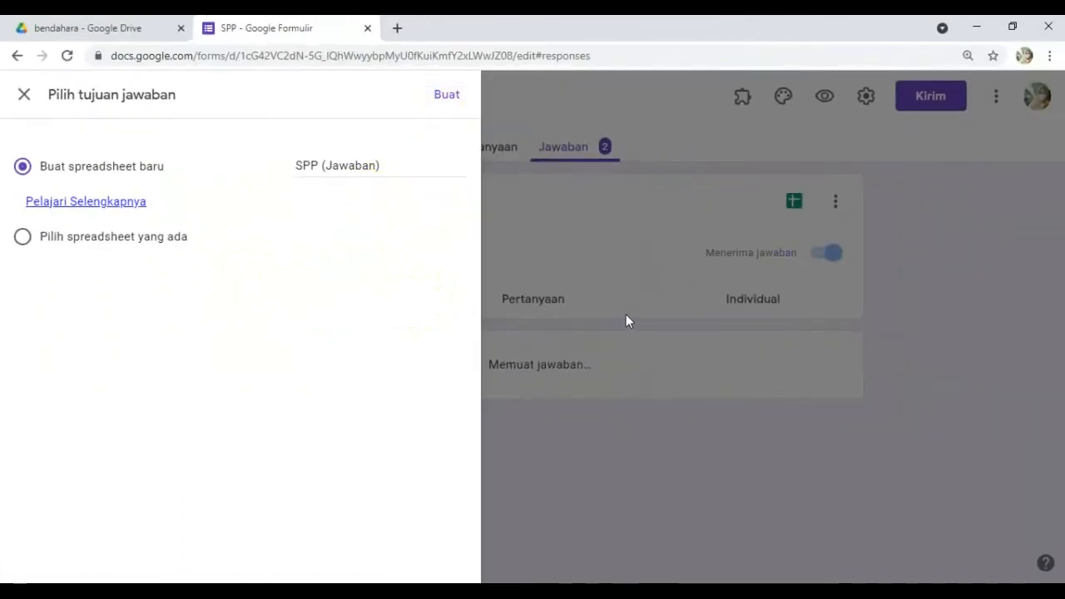
{"action": "left_click", "coordinate": [443, 98]}
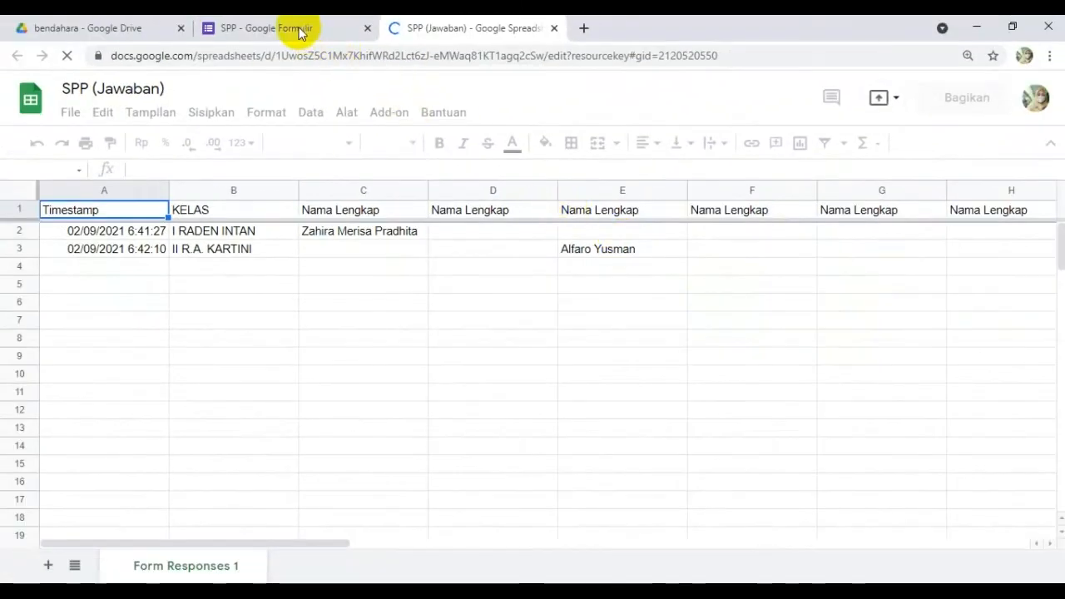
Return to the form editor, preview the form again, choose VI BUNG TOMO as the KELAS and continue to its name section
{"action": "left_click", "coordinate": [301, 33]}
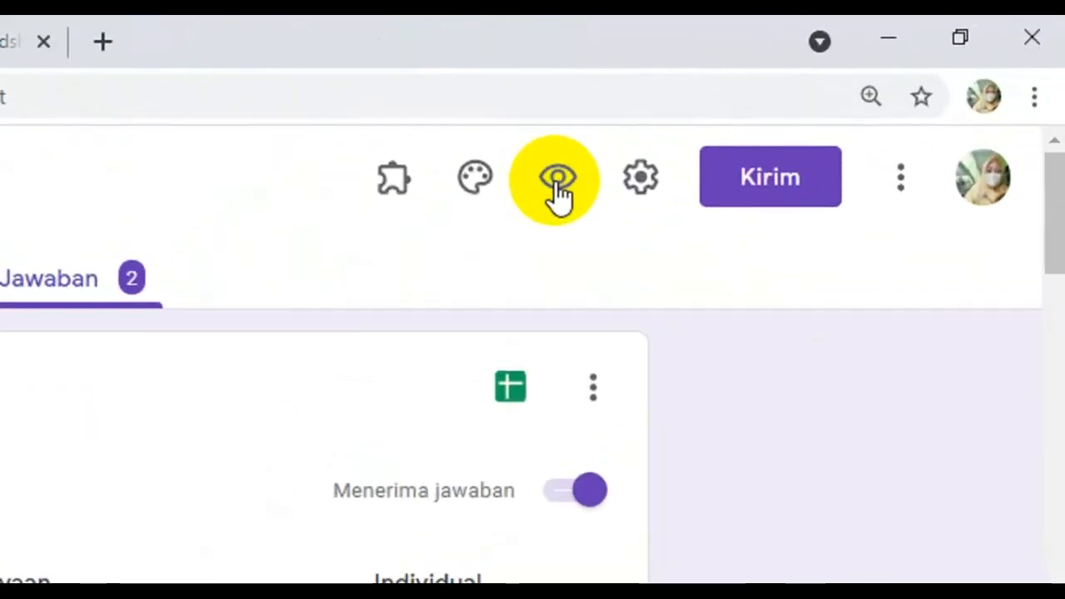
{"action": "left_click", "coordinate": [556, 183]}
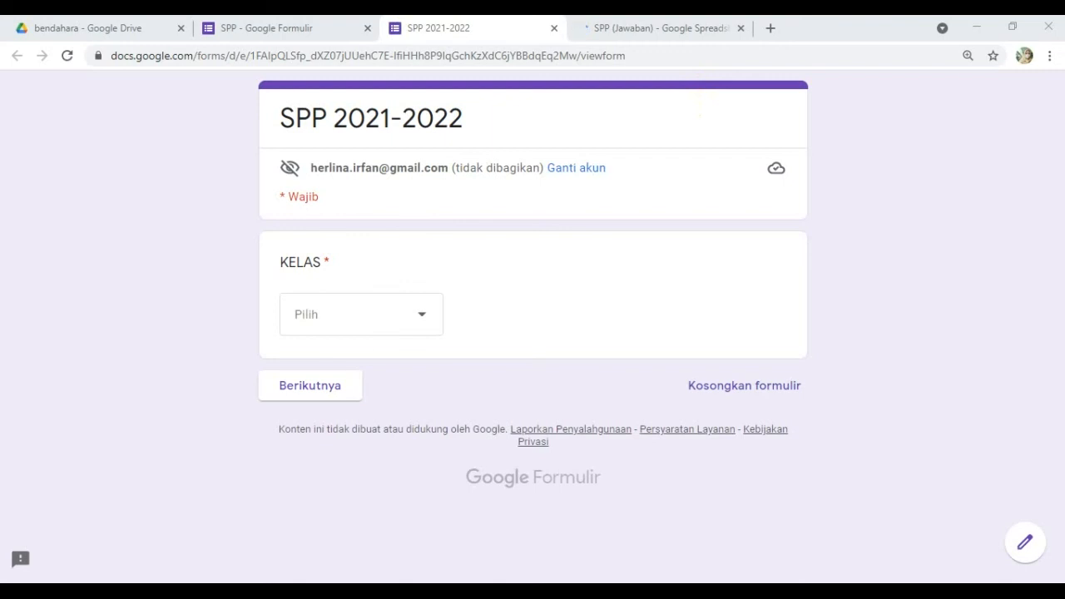
{"action": "left_click", "coordinate": [399, 327]}
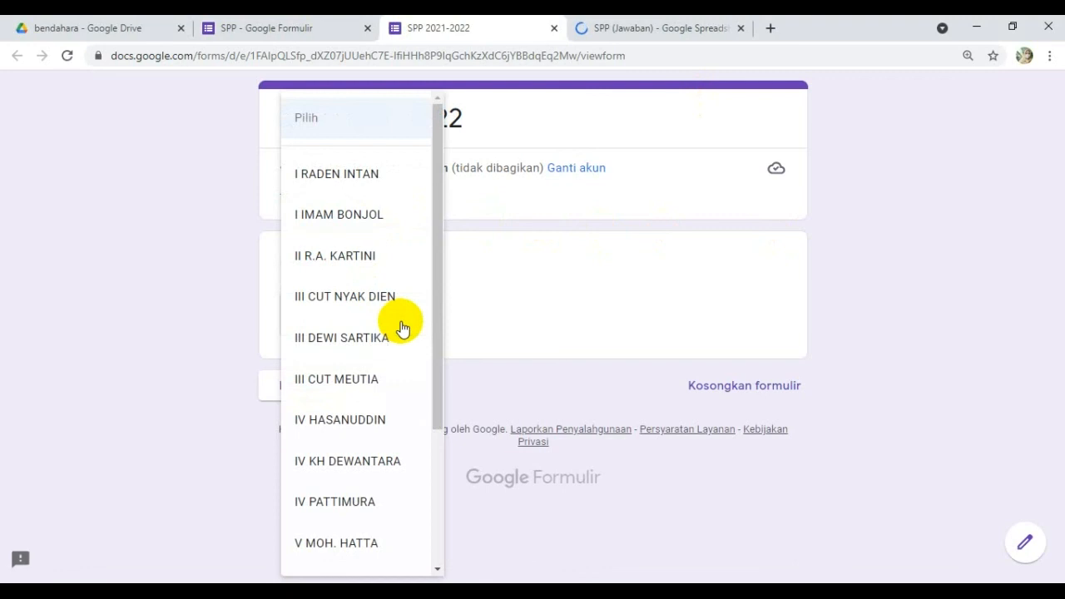
{"action": "scroll", "coordinate": [397, 333], "scroll_direction": "down", "scroll_amount": 3}
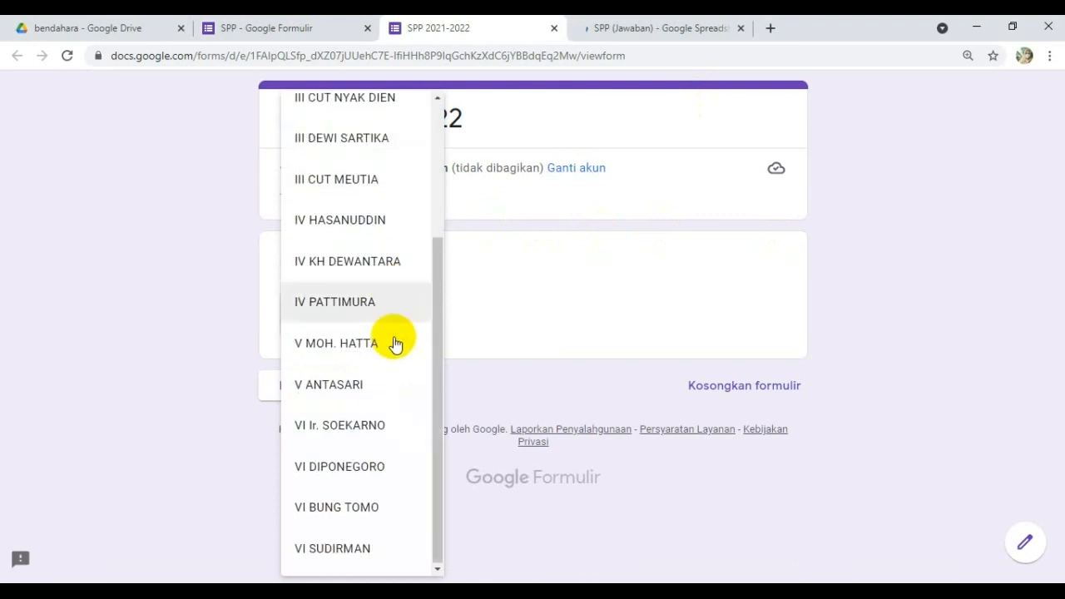
{"action": "left_click", "coordinate": [350, 506]}
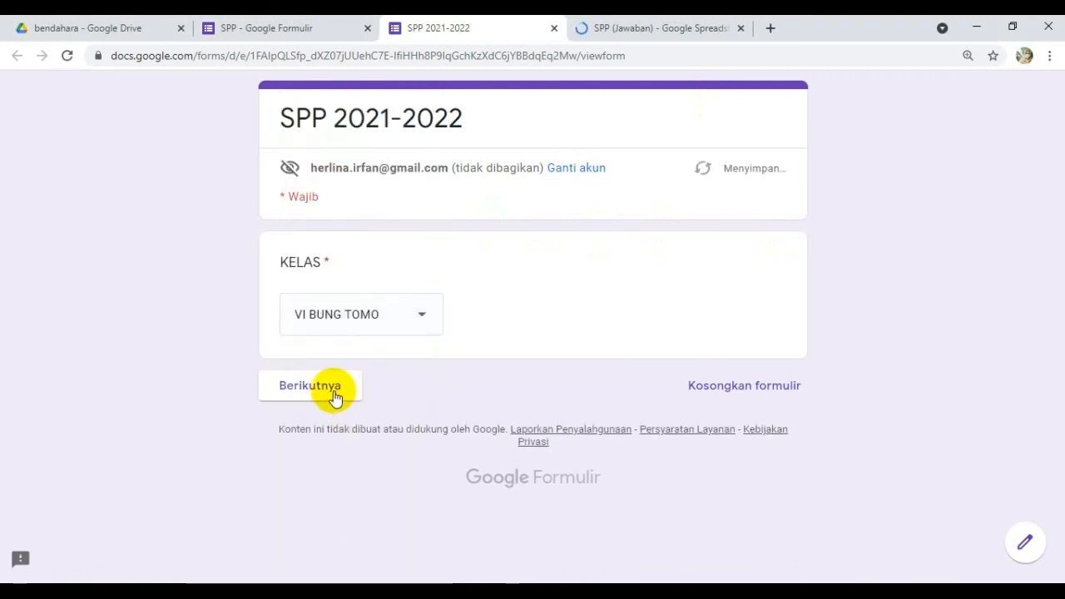
{"action": "left_click", "coordinate": [330, 386]}
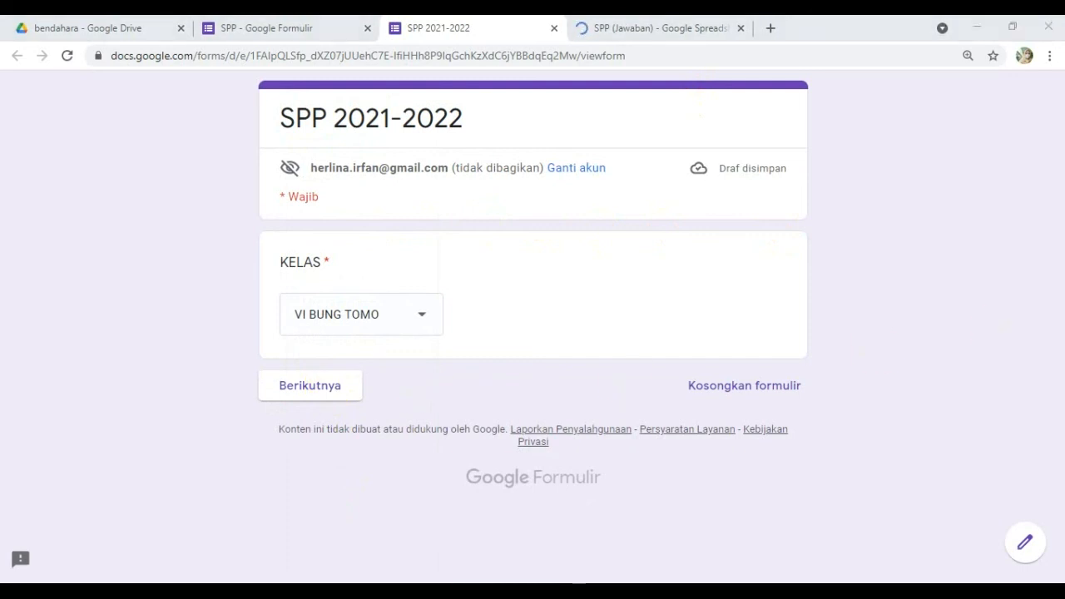
{"action": "left_click", "coordinate": [306, 386]}
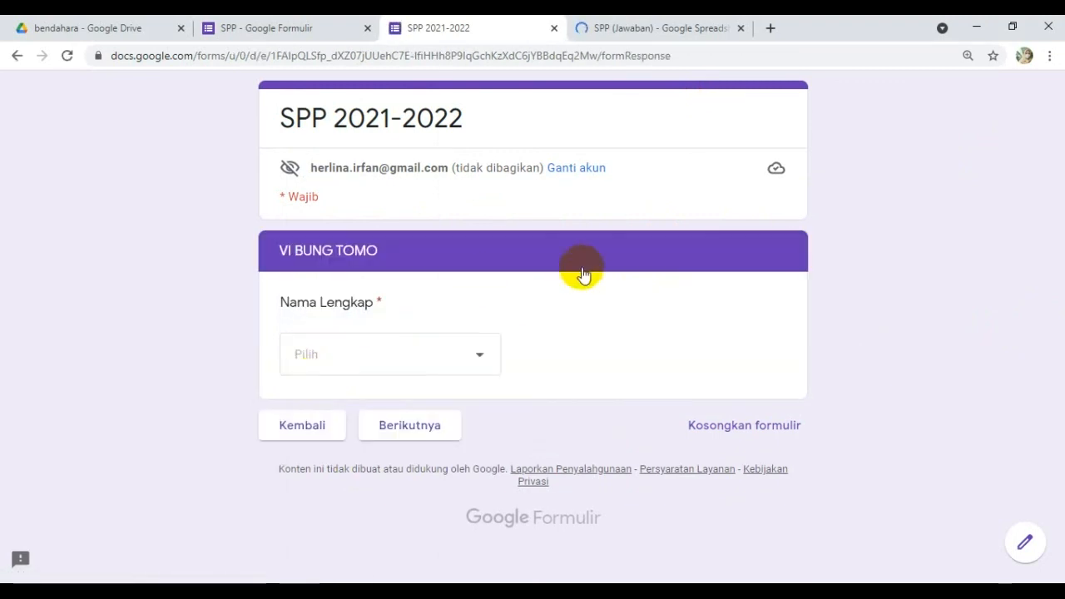
Choose the second listed student for Nama Lengkap in the VI BUNG TOMO section and continue to the payment section
{"action": "left_click", "coordinate": [482, 358]}
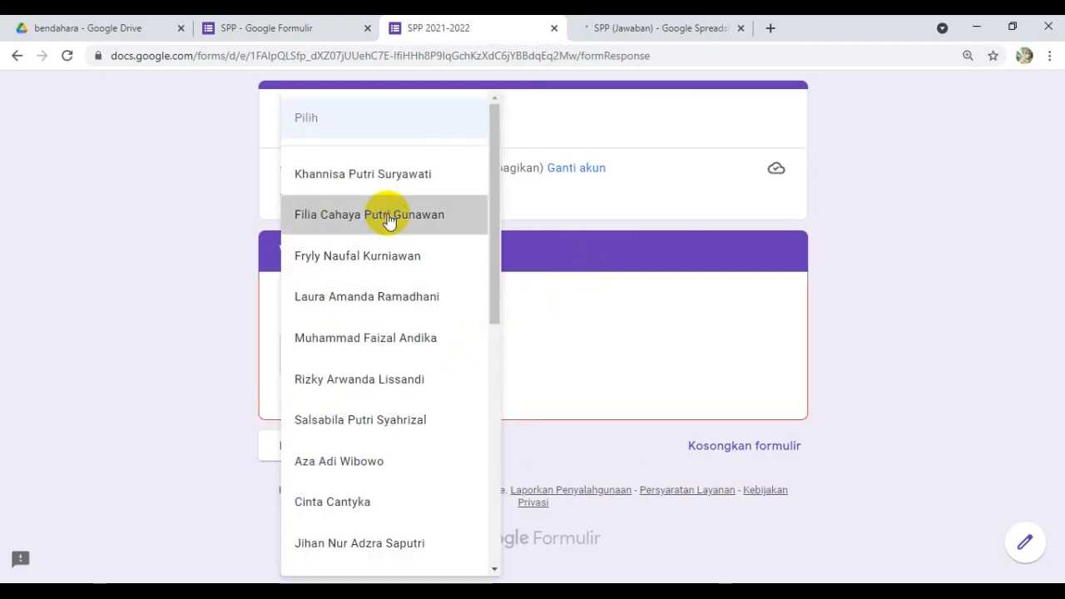
{"action": "left_click", "coordinate": [388, 218]}
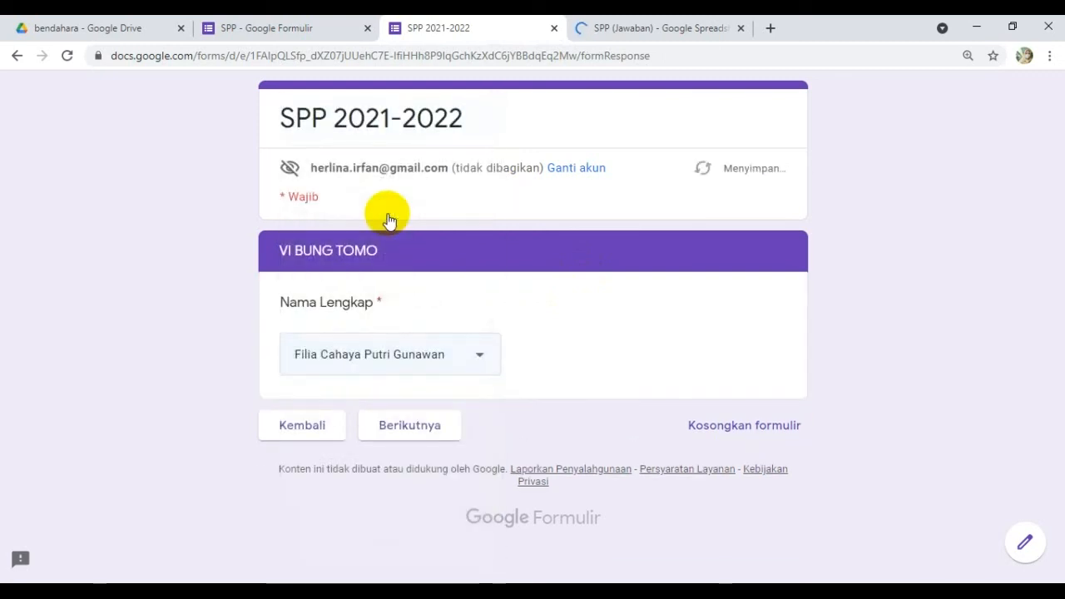
{"action": "left_click", "coordinate": [412, 430]}
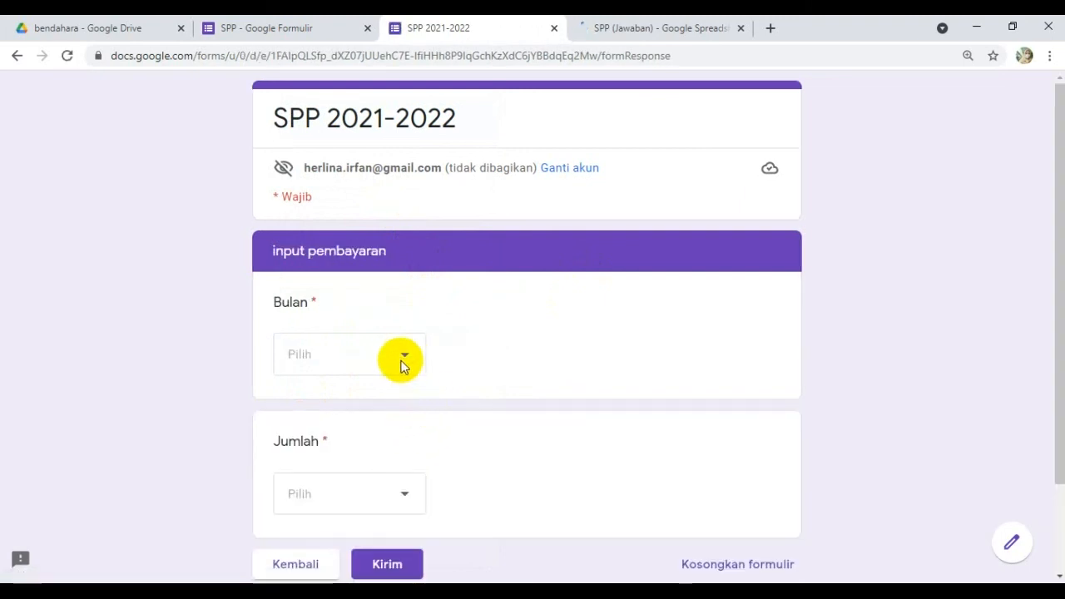
Enter Juli as the Bulan and 100000 as the Jumlah for the VI BUNG TOMO student, and submit the response
{"action": "left_click", "coordinate": [399, 354]}
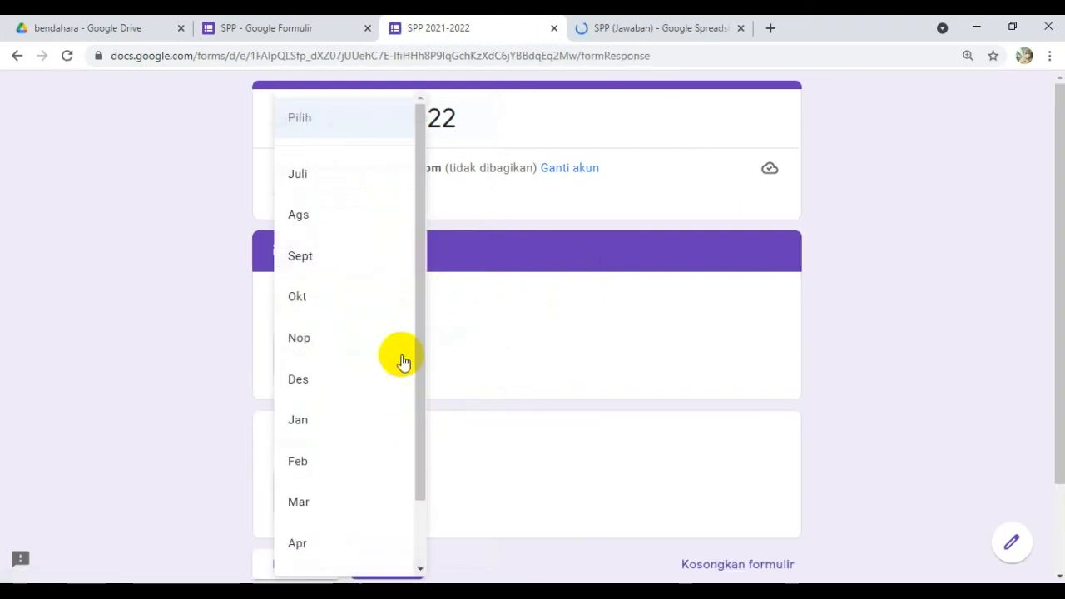
{"action": "left_click", "coordinate": [317, 173]}
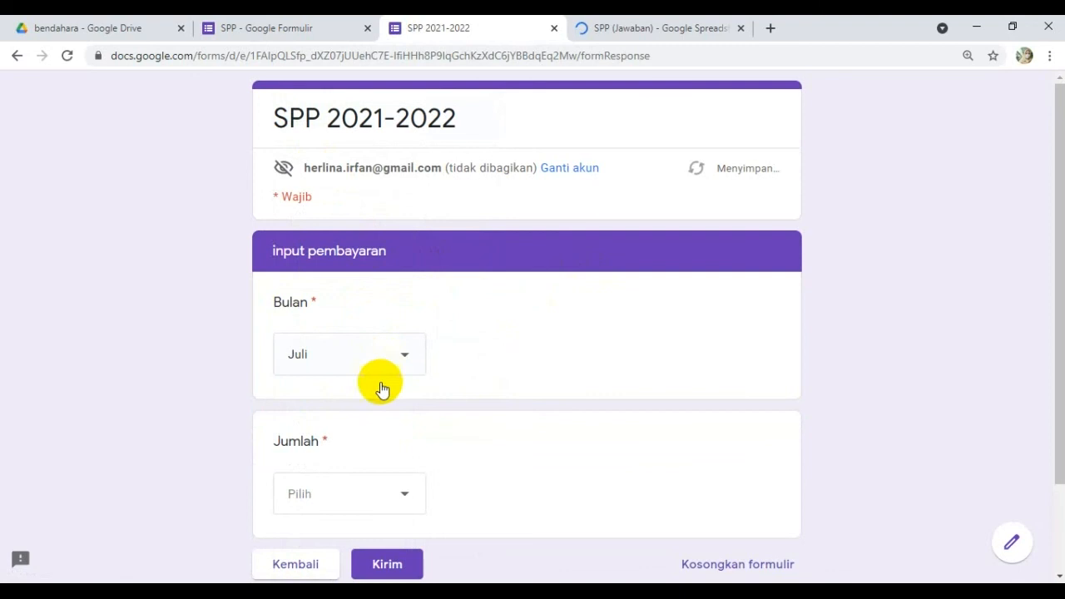
{"action": "left_click", "coordinate": [378, 504]}
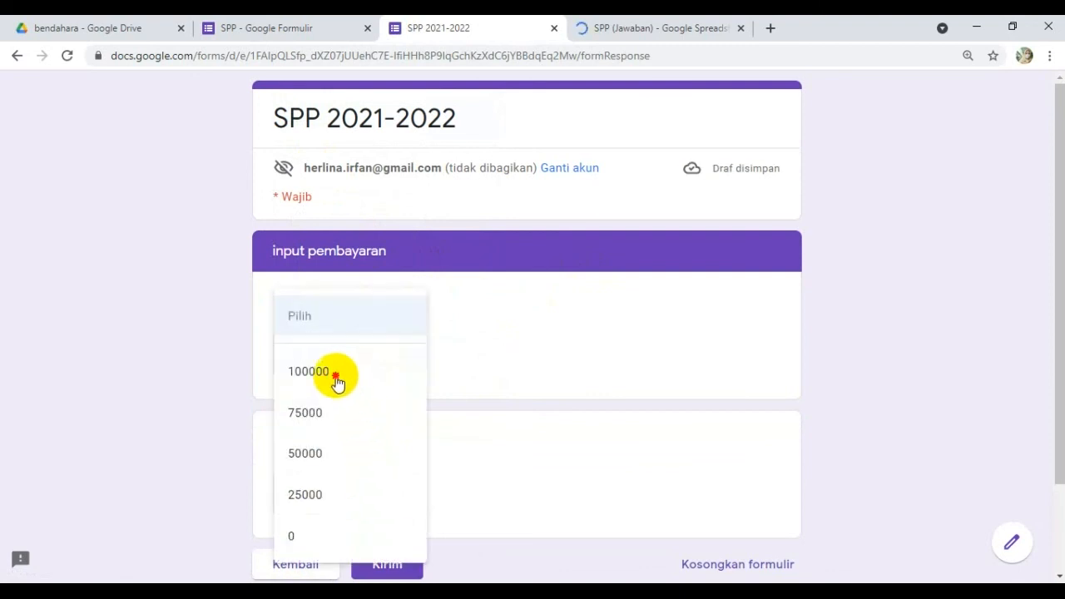
{"action": "left_click", "coordinate": [337, 382]}
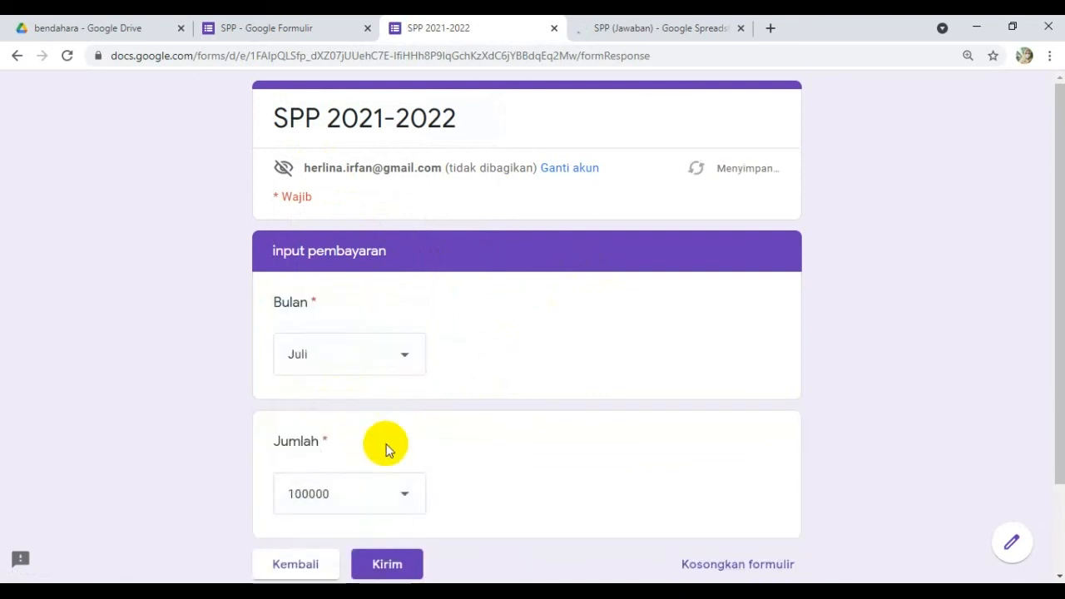
{"action": "left_click", "coordinate": [389, 569]}
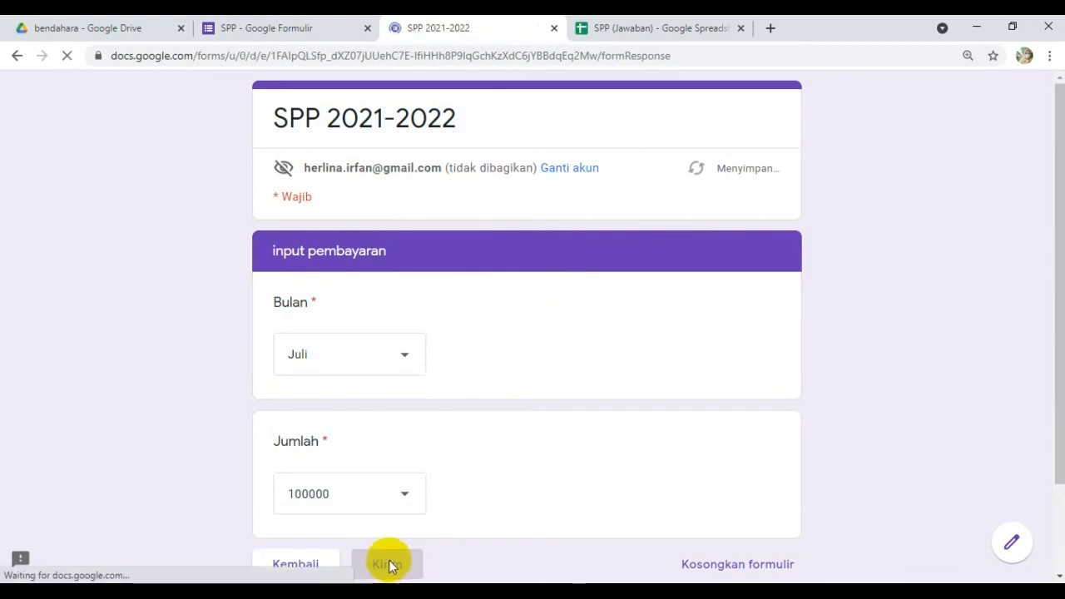
{"action": "scroll", "coordinate": [439, 491], "scroll_direction": "down", "scroll_amount": 1}
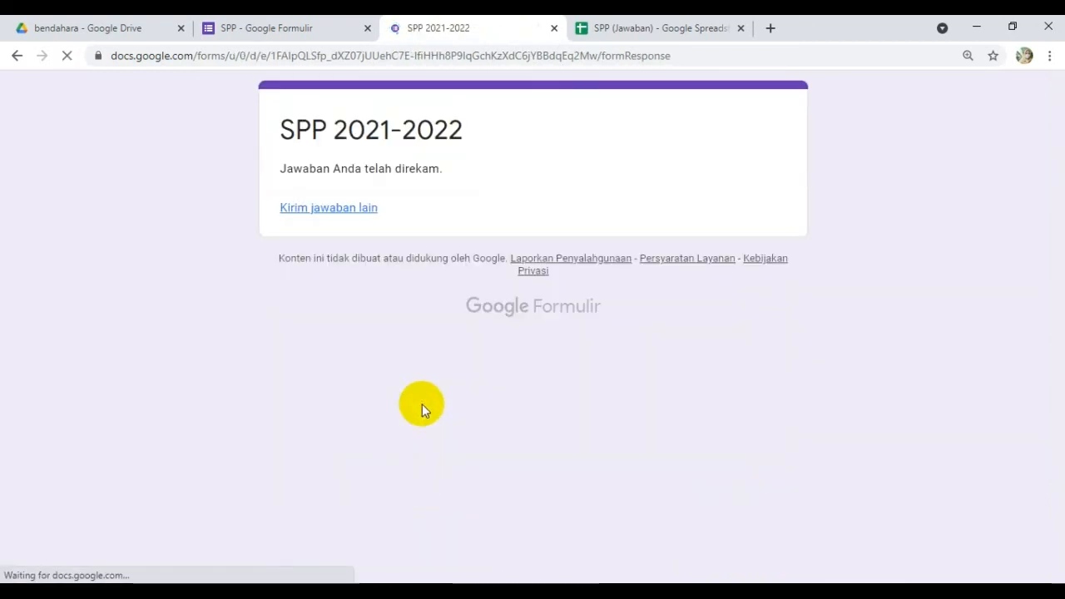
Check the recorded responses across the columns of the SPP (Jawaban) spreadsheet and rename the Form Responses 1 sheet as RESPON
{"action": "left_click", "coordinate": [658, 27]}
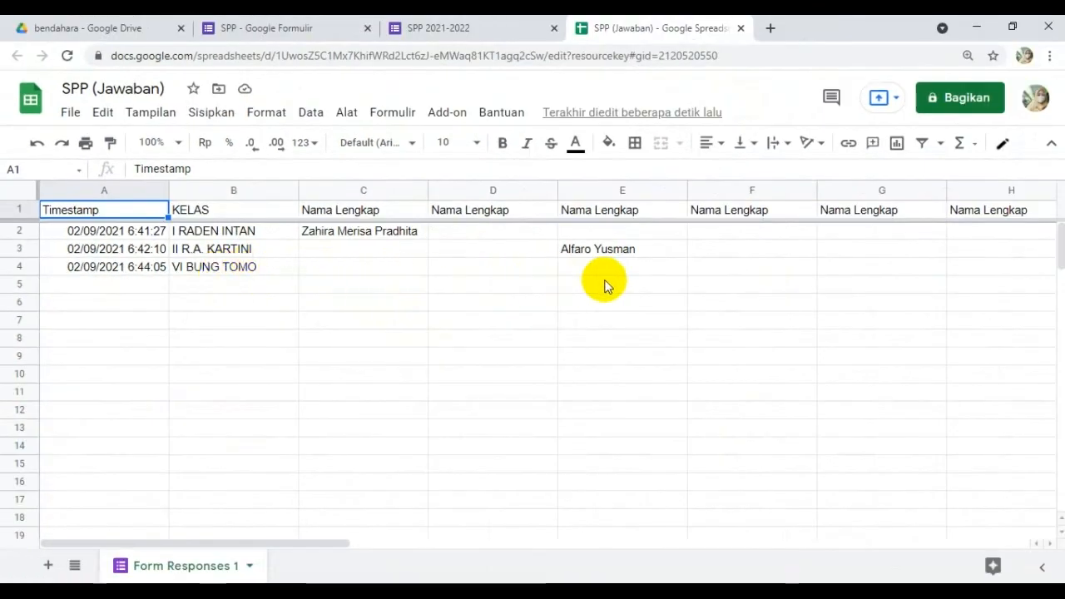
{"action": "left_click_drag", "start_coordinate": [333, 544], "coordinate": [763, 560]}
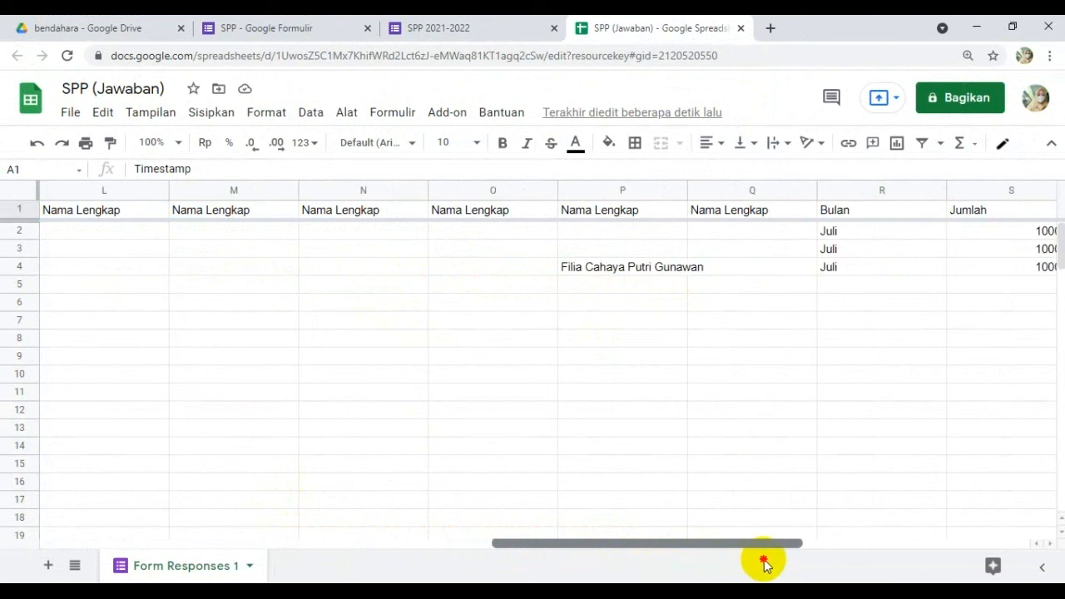
{"action": "left_click", "coordinate": [645, 183]}
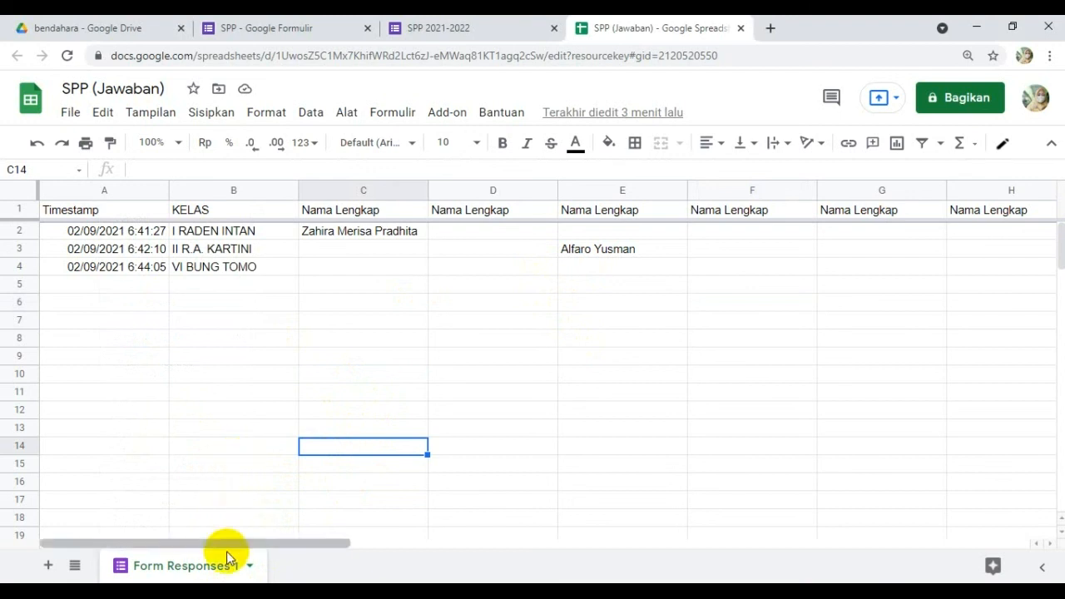
{"action": "left_click", "coordinate": [249, 566]}
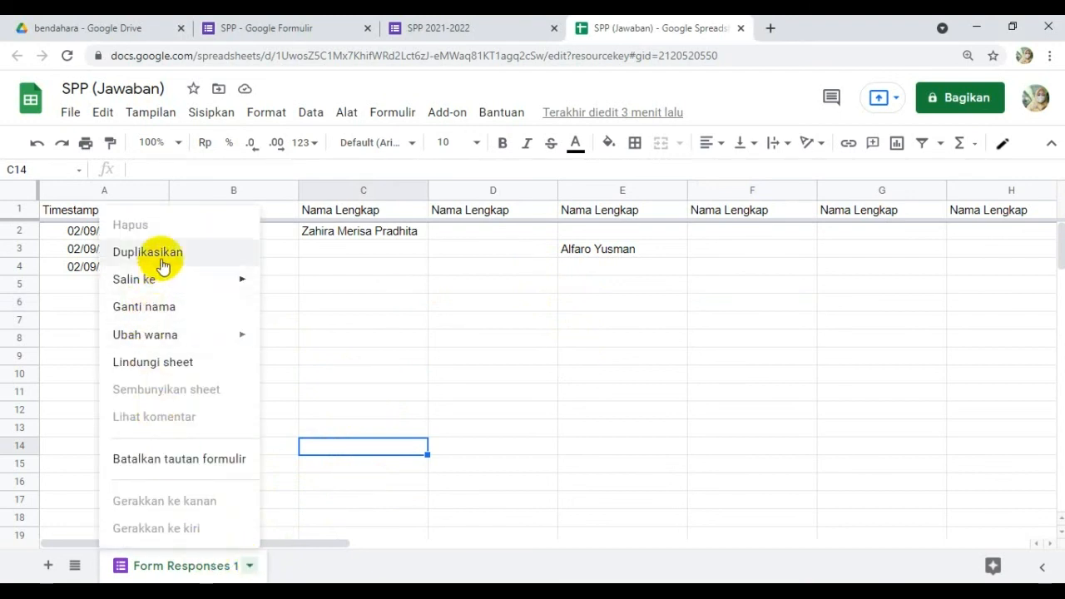
{"action": "left_click", "coordinate": [164, 307]}
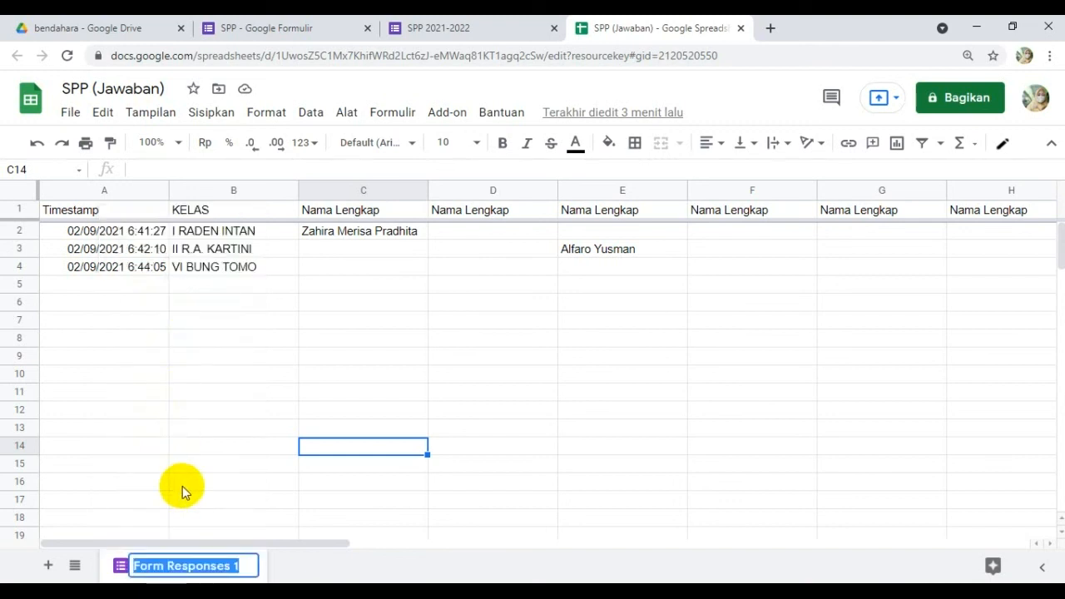
{"action": "type", "text": "RESPON"}
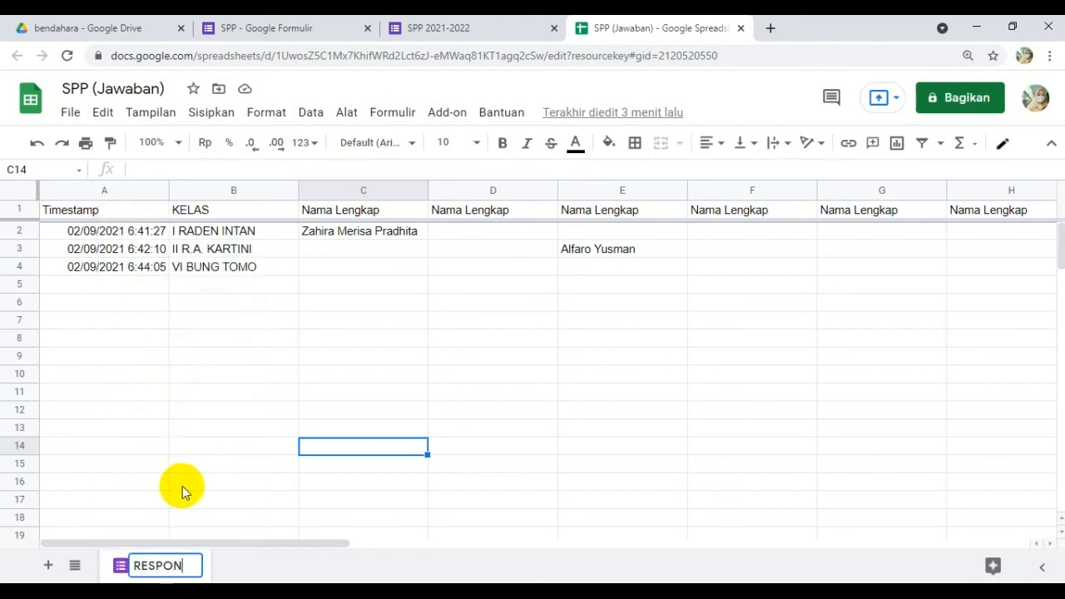
{"action": "left_click", "coordinate": [183, 484]}
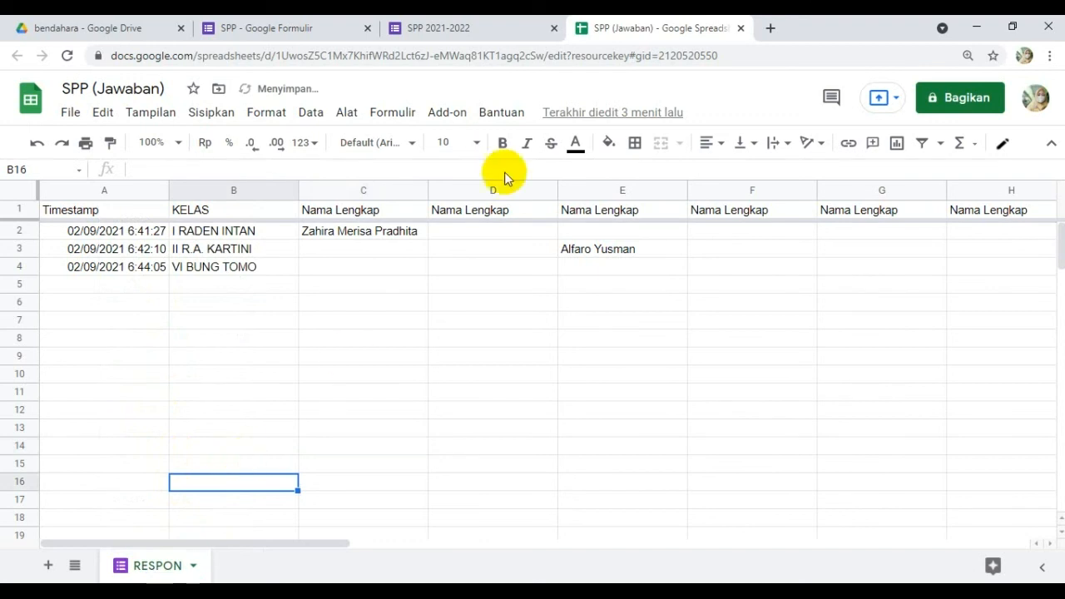
Return to the submitted form, start another response with III CUT NYAK DIEN as the KELAS and continue to its name section
{"action": "left_click", "coordinate": [459, 29]}
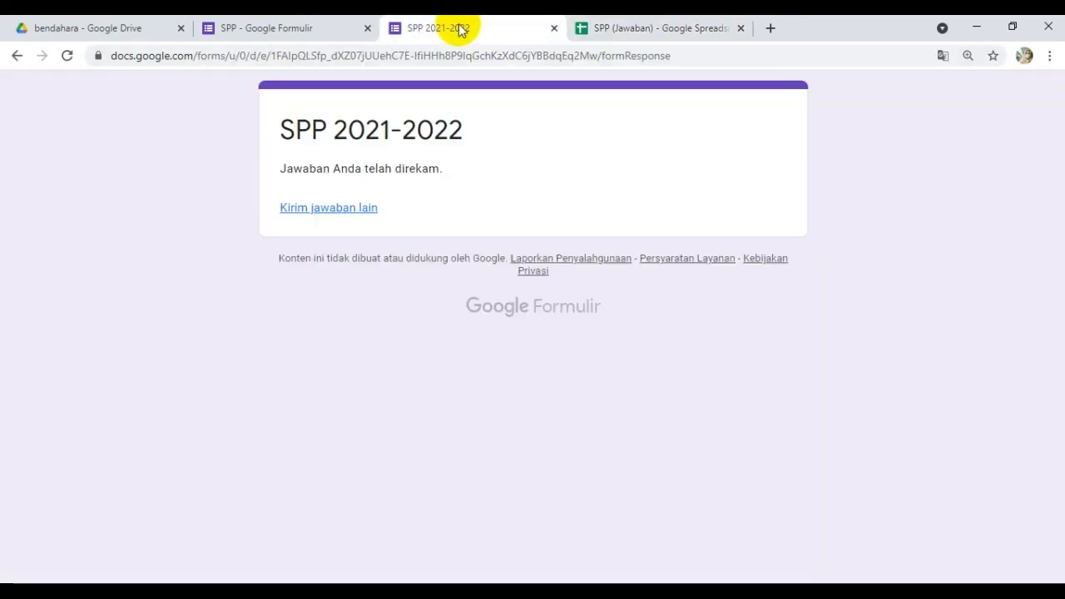
{"action": "left_click", "coordinate": [347, 209]}
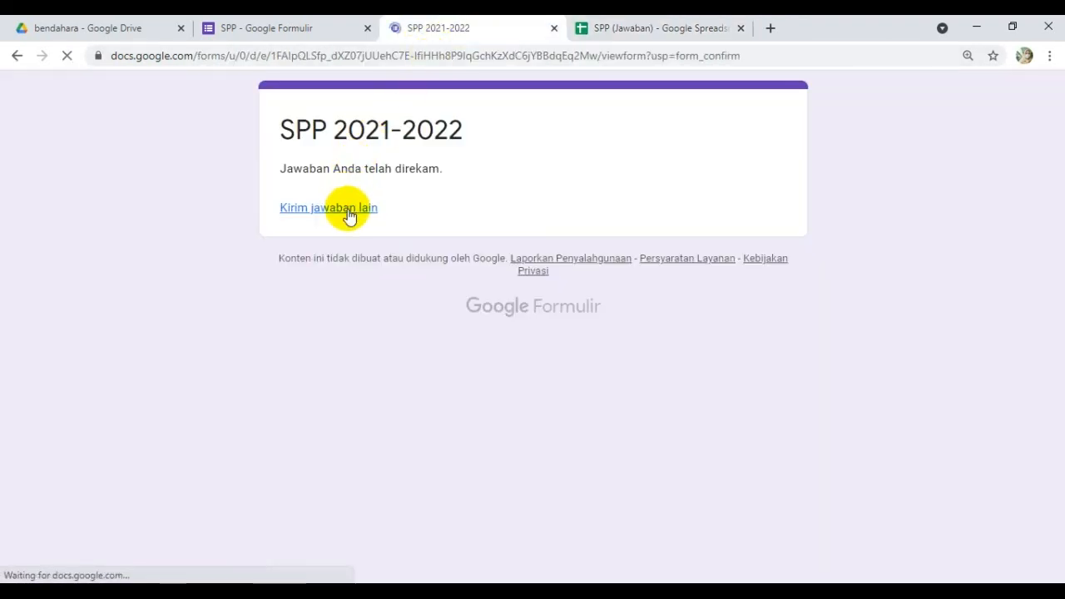
{"action": "left_click", "coordinate": [357, 316]}
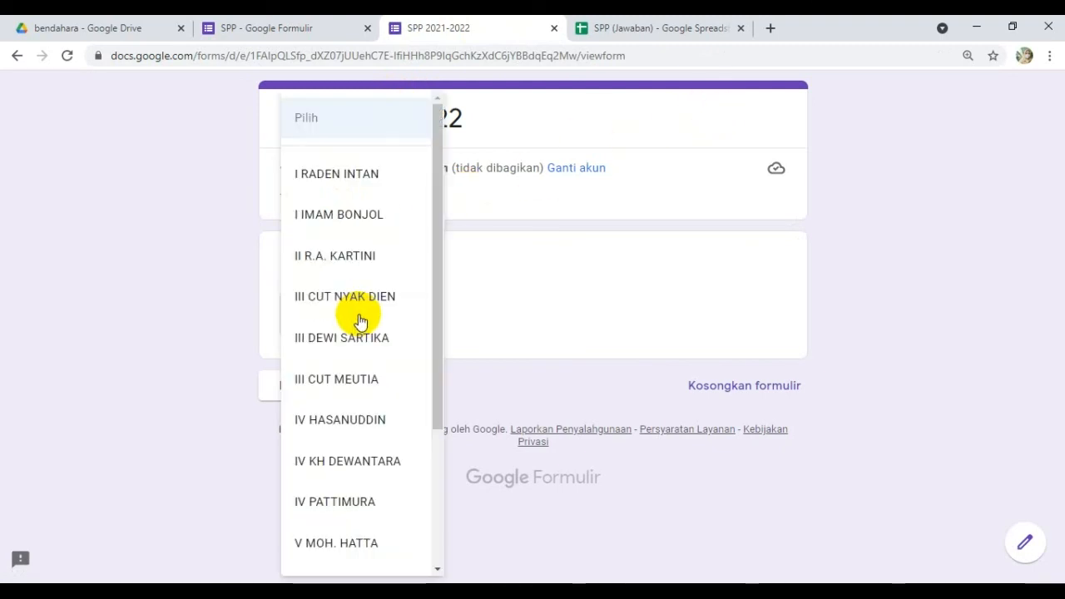
{"action": "left_click", "coordinate": [350, 296]}
{"action": "left_click", "coordinate": [316, 387]}
Choose the first listed student for Nama Lengkap in the III CUT NYAK DIEN section and continue to the payment section
{"action": "left_click", "coordinate": [418, 348]}
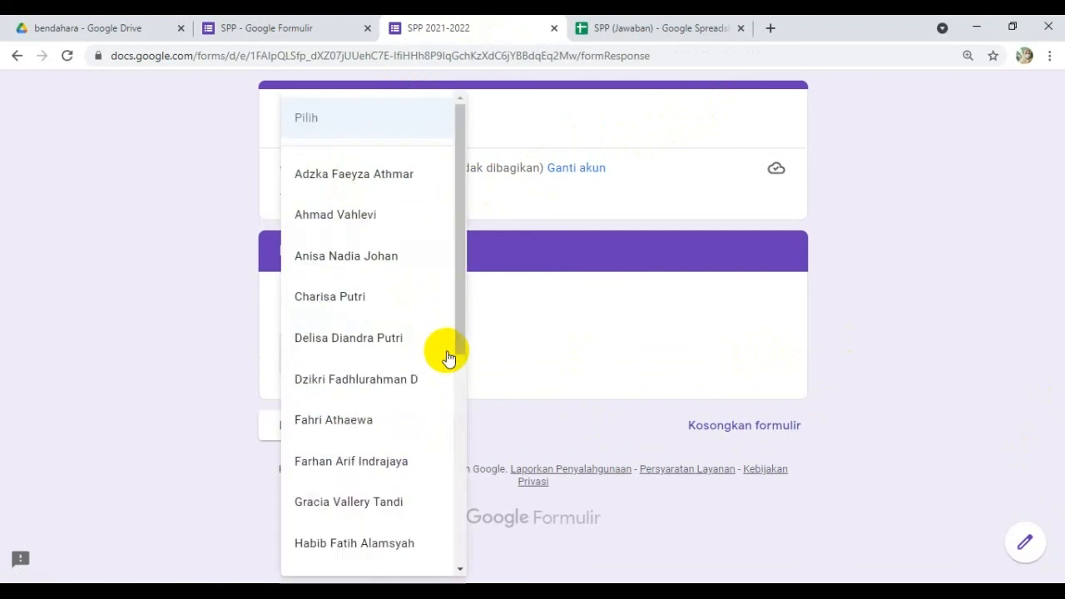
{"action": "left_click", "coordinate": [380, 179]}
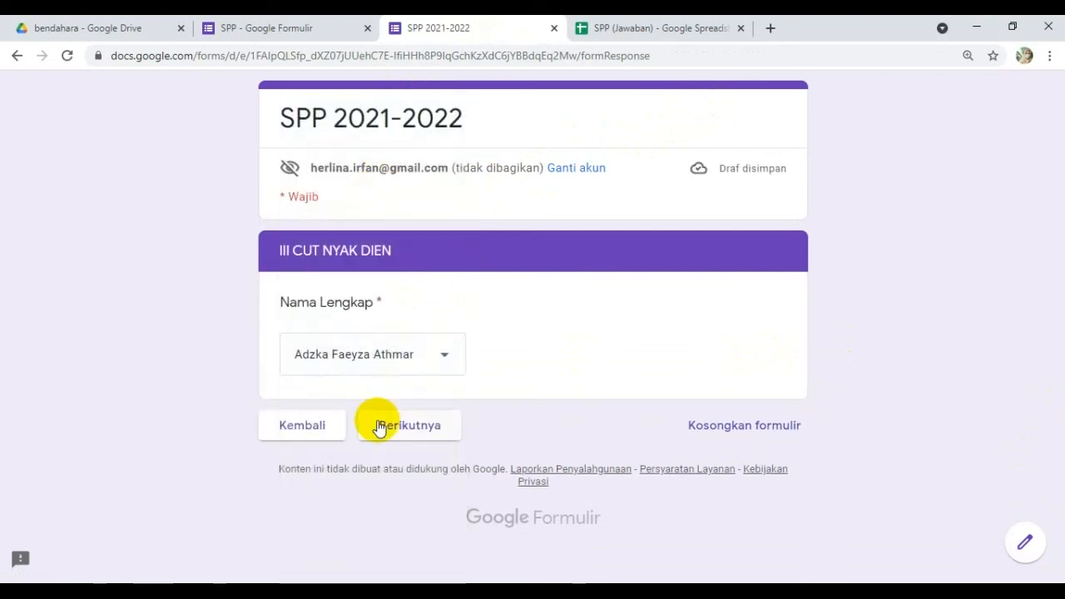
{"action": "left_click", "coordinate": [432, 431]}
Select the Bulan and Jumlah for the III CUT NYAK DIEN student, submit the response and return to the SPP (Jawaban) spreadsheet
{"action": "left_click", "coordinate": [347, 353]}
{"action": "left_click", "coordinate": [311, 185]}
{"action": "scroll", "coordinate": [349, 316], "scroll_direction": "down", "scroll_amount": 2}
{"action": "left_click", "coordinate": [338, 393]}
{"action": "left_click", "coordinate": [307, 413]}
{"action": "left_click", "coordinate": [383, 450]}
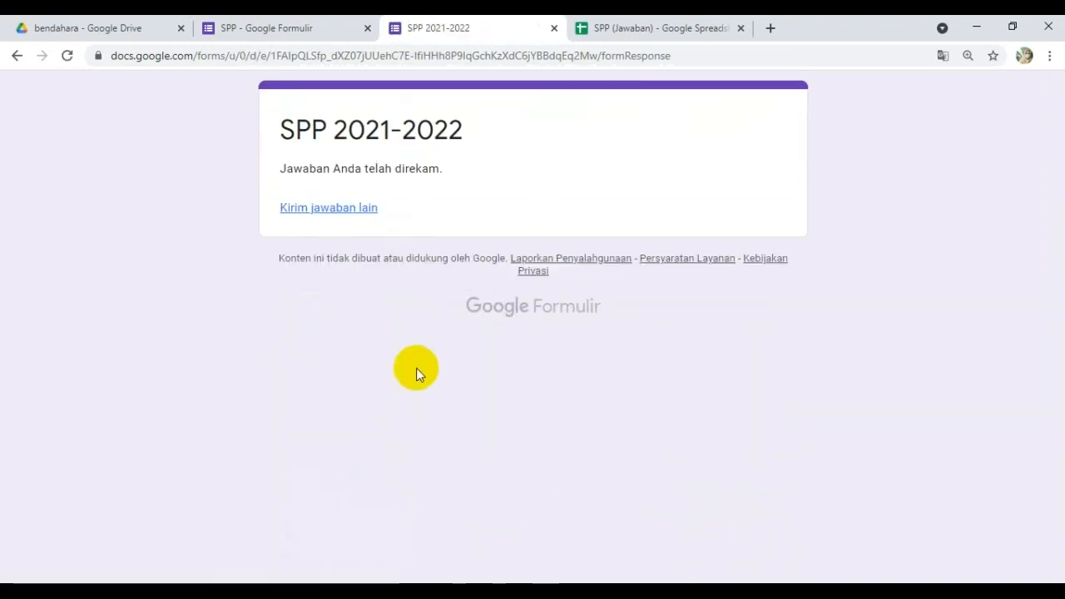
{"action": "left_click", "coordinate": [677, 28]}
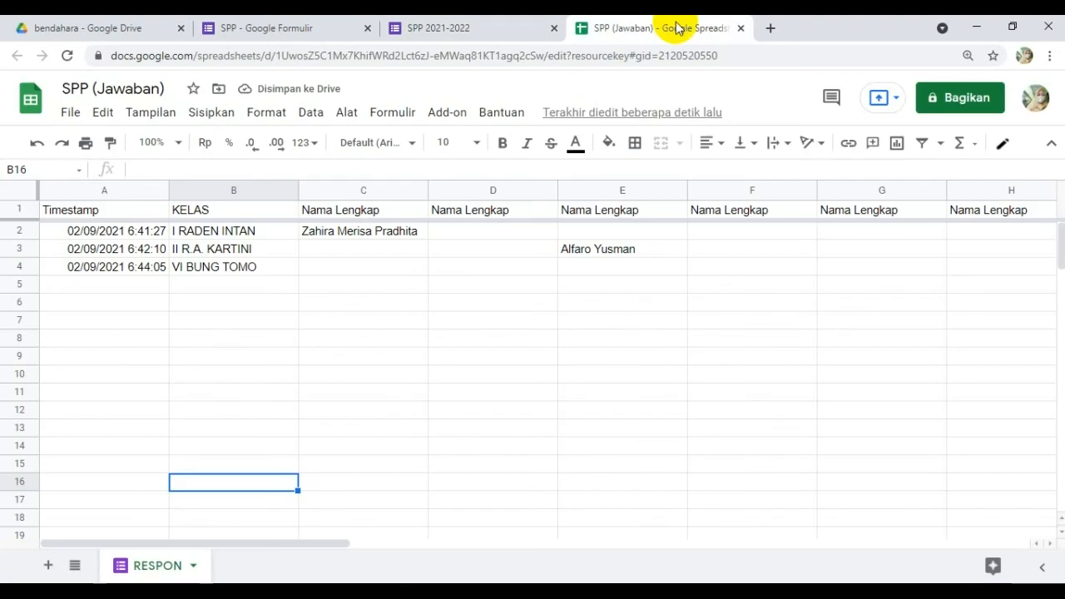